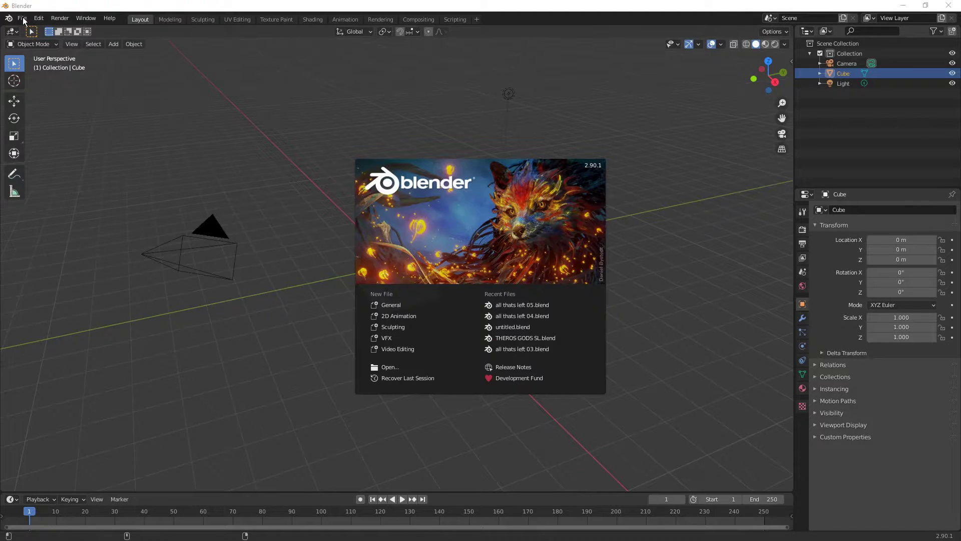
Step: Create a new project from the Video Editing template
{"action": "left_click", "coordinate": [23, 20]}
{"action": "left_click", "coordinate": [23, 20]}
{"action": "mouse_move", "coordinate": [89, 31]}
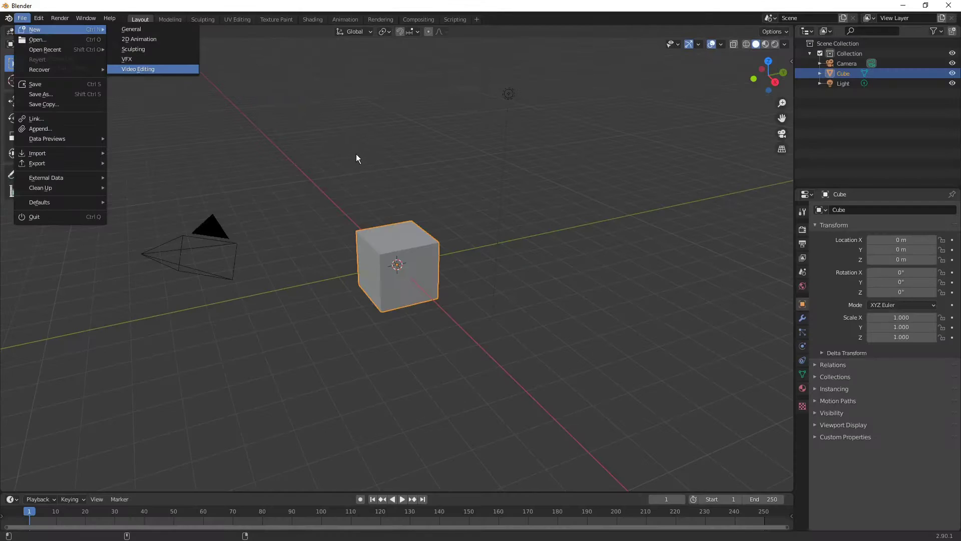
{"action": "key", "text": "Return"}
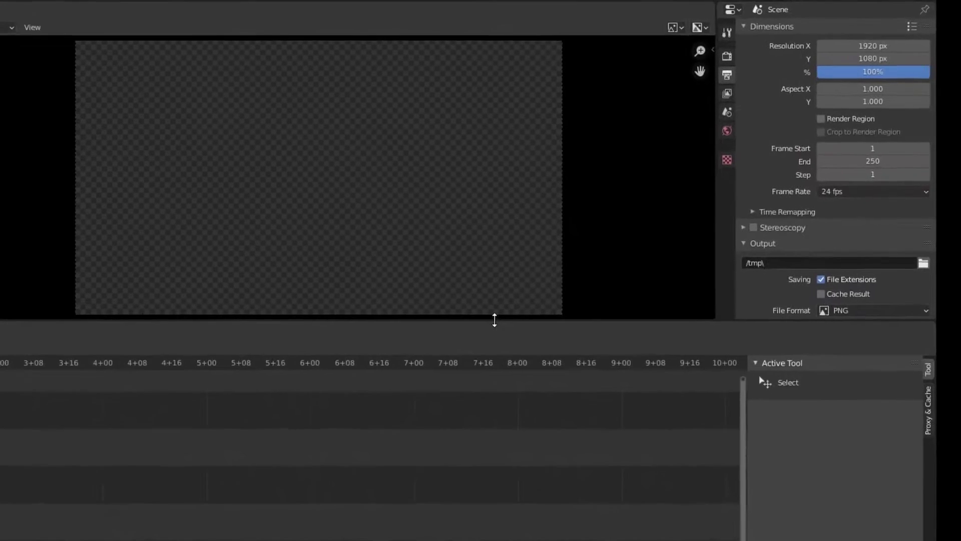
Step: Enlarge the upper work area and set the output file format to FFmpeg video
{"action": "left_click_drag", "start_coordinate": [624, 269], "coordinate": [607, 327]}
{"action": "left_click_drag", "start_coordinate": [334, 471], "coordinate": [334, 474]}
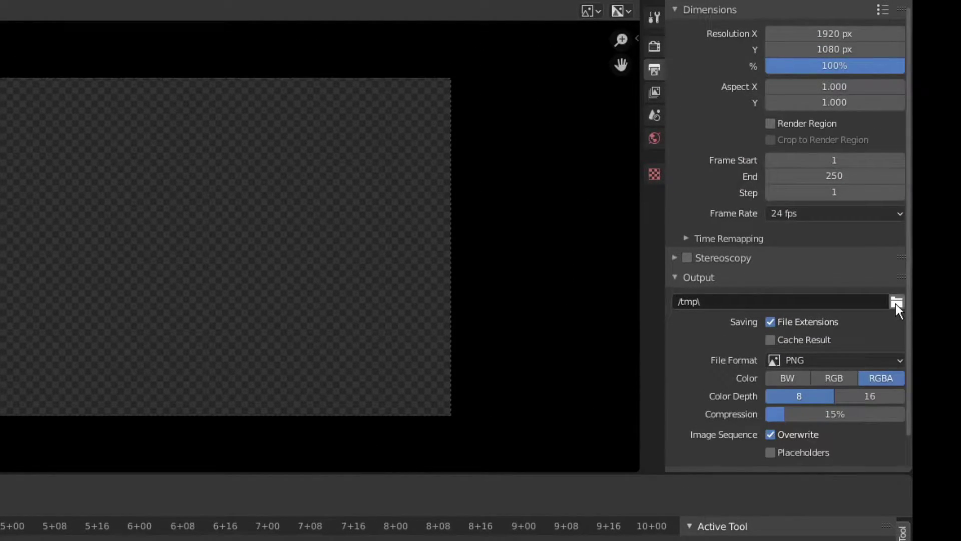
{"action": "scroll", "coordinate": [835, 362], "scroll_direction": "down", "scroll_amount": 2}
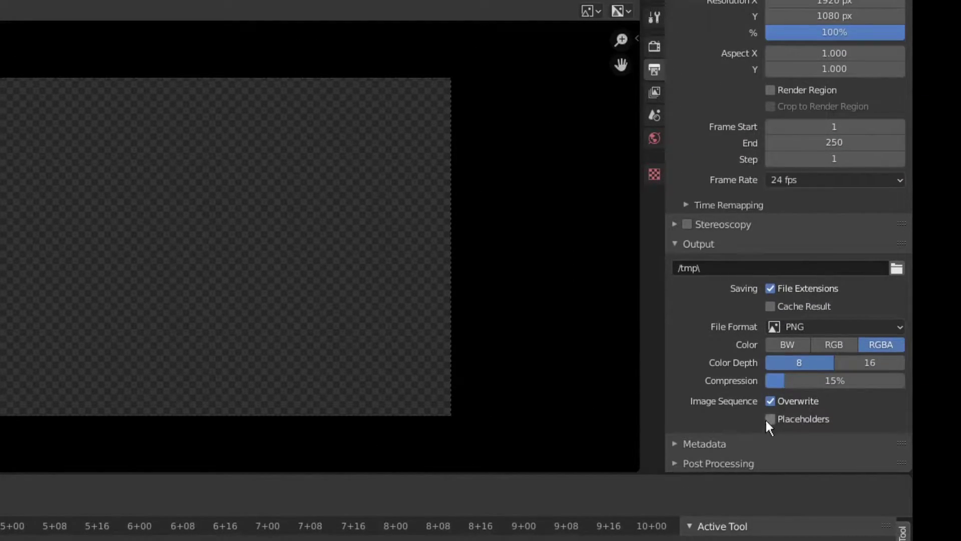
{"action": "left_click", "coordinate": [822, 324]}
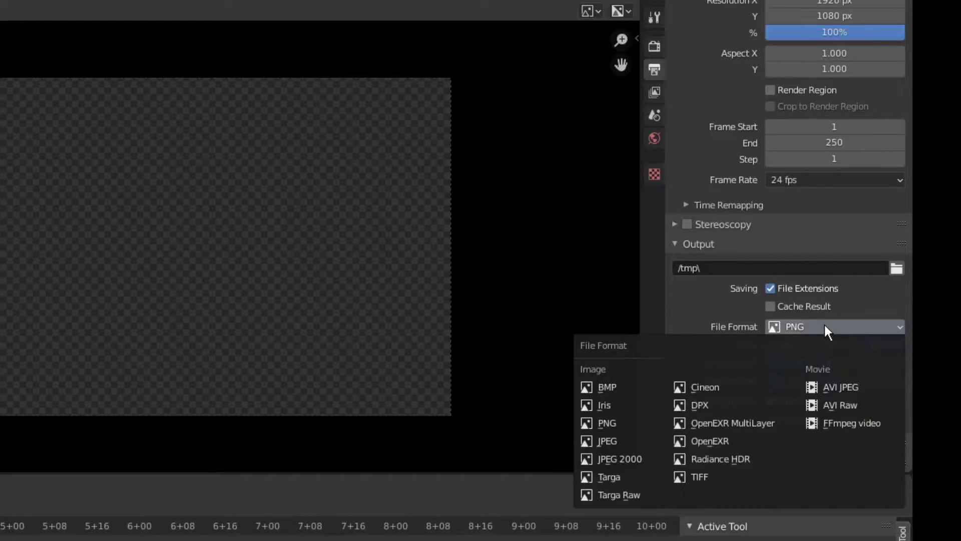
{"action": "left_click", "coordinate": [841, 423]}
Step: Expand the output's Encoding settings and set the audio codec to AAC
{"action": "left_click", "coordinate": [697, 405]}
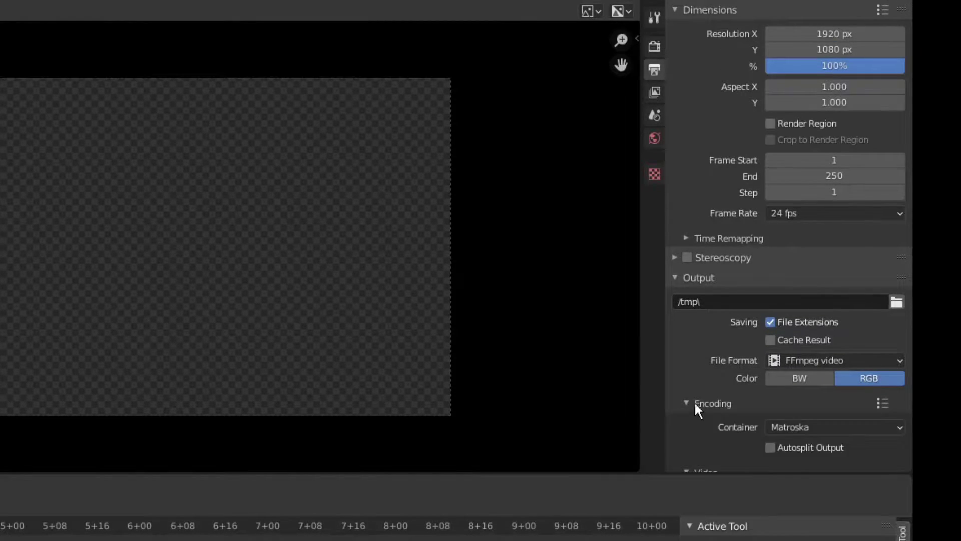
{"action": "scroll", "coordinate": [721, 391], "scroll_direction": "down", "scroll_amount": 5}
{"action": "left_click", "coordinate": [830, 431]}
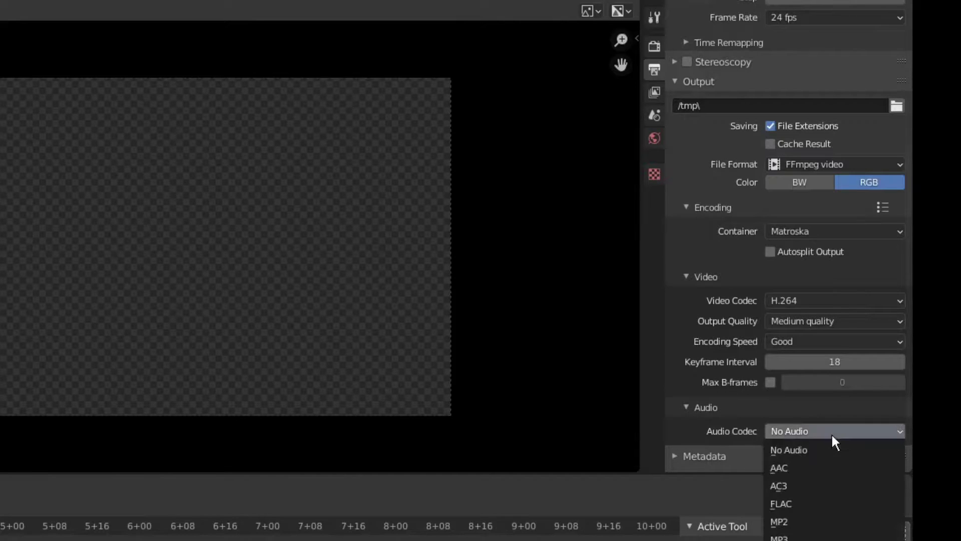
{"action": "left_click", "coordinate": [796, 467]}
Step: Set the render output folder to E:\RENDERED\
{"action": "scroll", "coordinate": [757, 317], "scroll_direction": "up", "scroll_amount": 3}
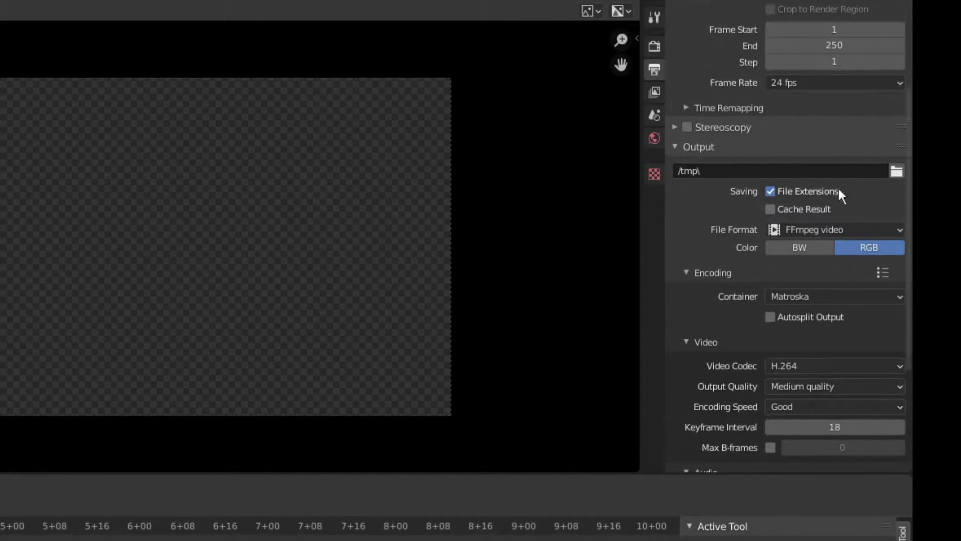
{"action": "left_click", "coordinate": [896, 172]}
{"action": "left_click", "coordinate": [238, 259]}
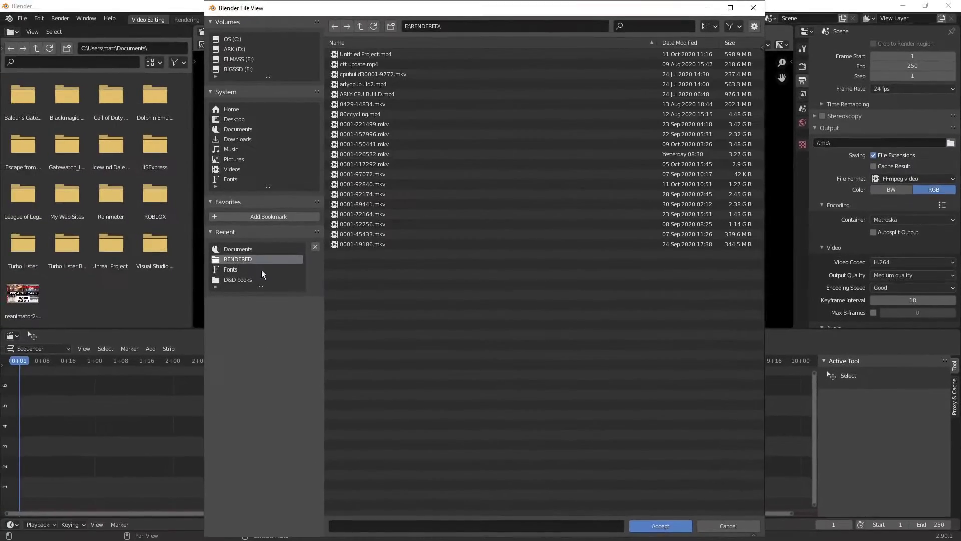
{"action": "left_click", "coordinate": [660, 525]}
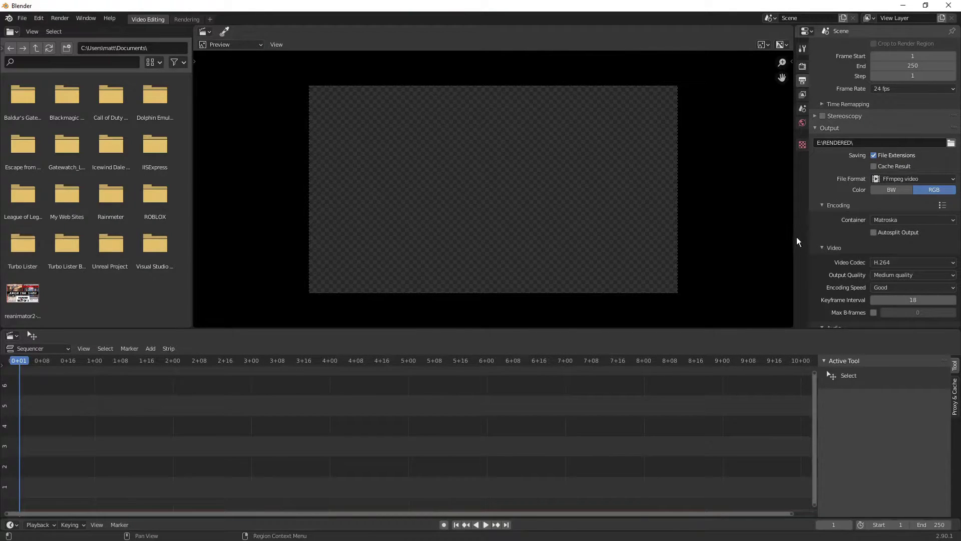
{"action": "left_click_drag", "start_coordinate": [436, 329], "coordinate": [437, 283]}
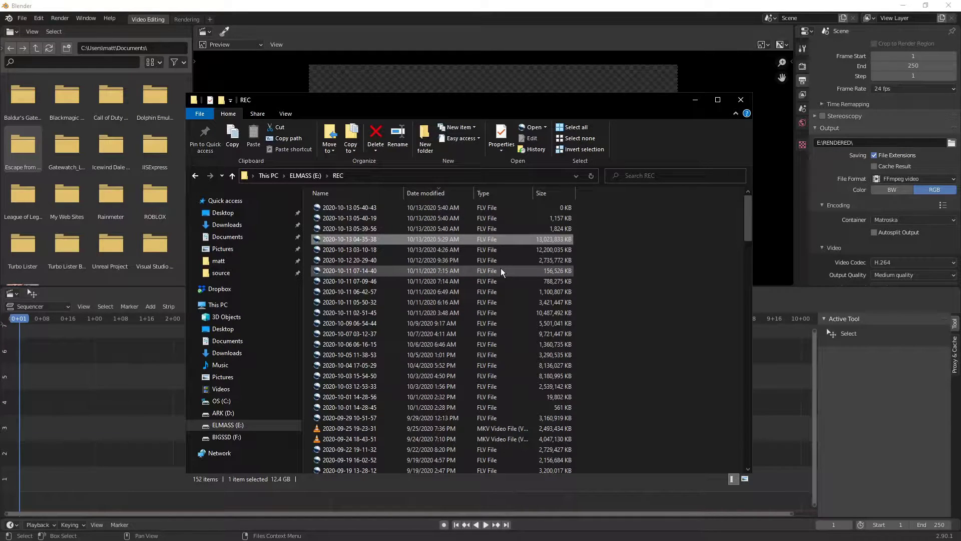
{"action": "scroll", "coordinate": [494, 268], "scroll_direction": "down", "scroll_amount": 2}
{"action": "scroll", "coordinate": [494, 268], "scroll_direction": "down", "scroll_amount": 12}
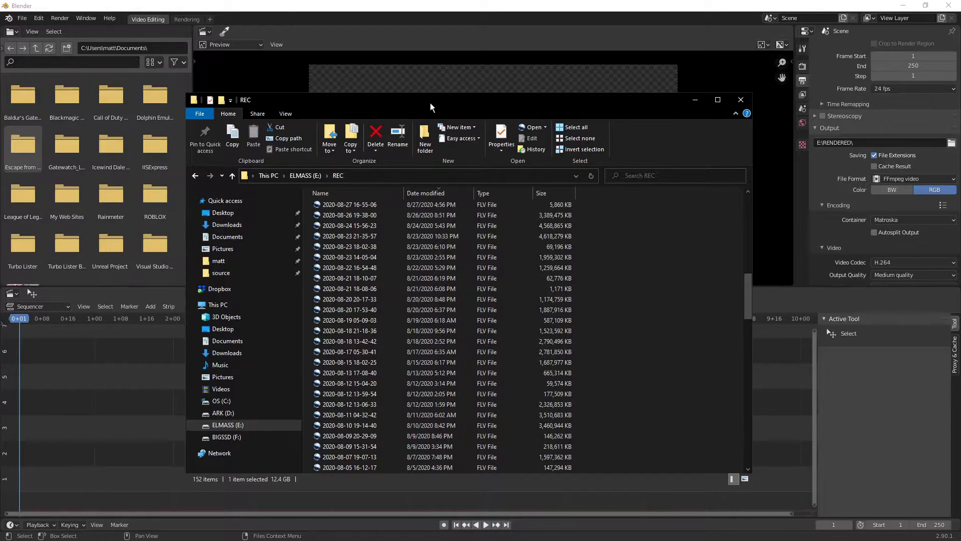
{"action": "left_click_drag", "start_coordinate": [431, 103], "coordinate": [601, 81]}
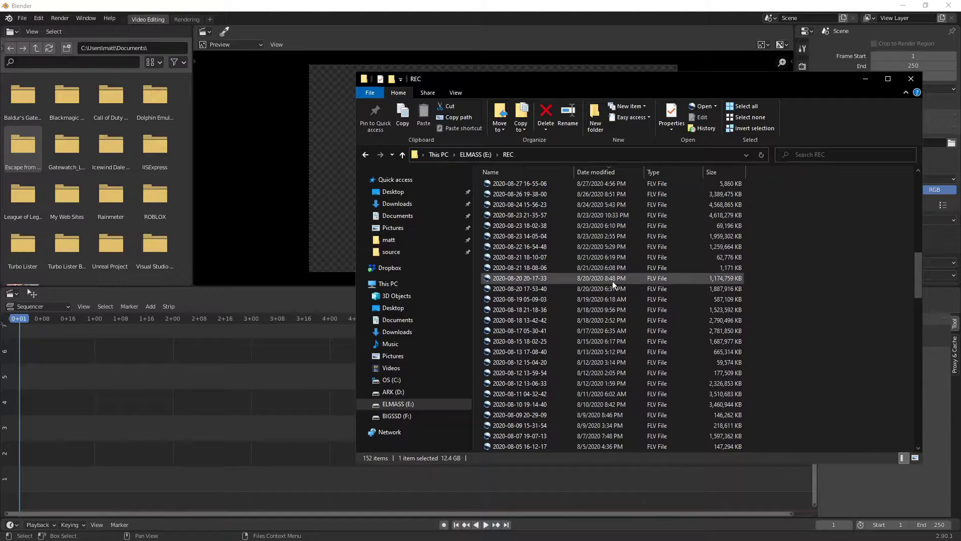
{"action": "left_click", "coordinate": [607, 366]}
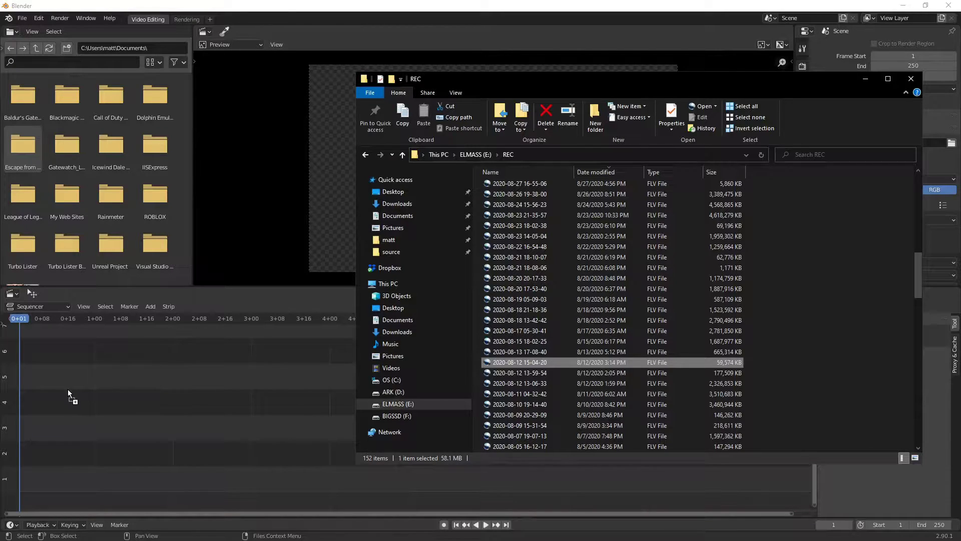
{"action": "left_click_drag", "start_coordinate": [126, 373], "coordinate": [128, 371]}
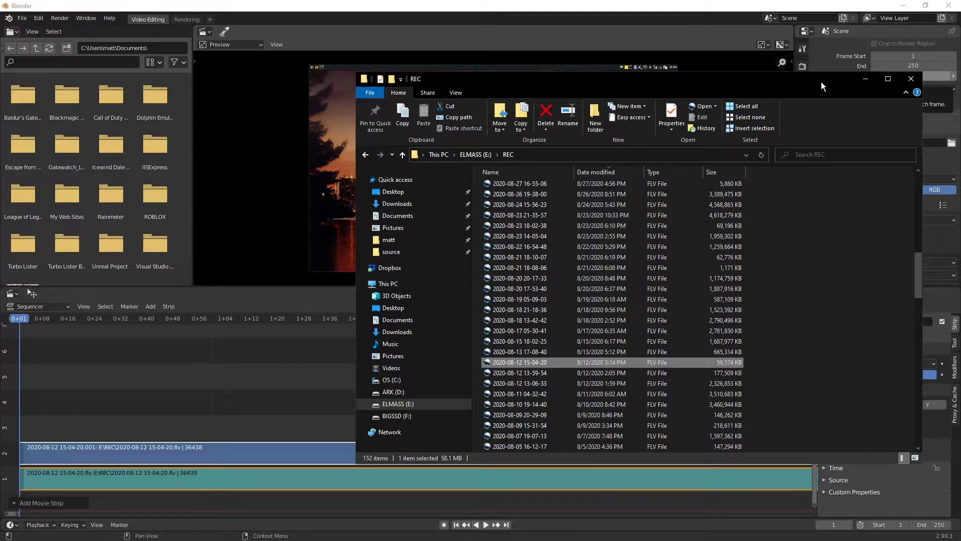
{"action": "mouse_move", "coordinate": [812, 78]}
{"action": "left_mouse_down"}
{"action": "mouse_move", "coordinate": [660, 78]}
{"action": "mouse_move", "coordinate": [810, 78]}
{"action": "left_mouse_up"}
{"action": "left_click", "coordinate": [763, 274]}
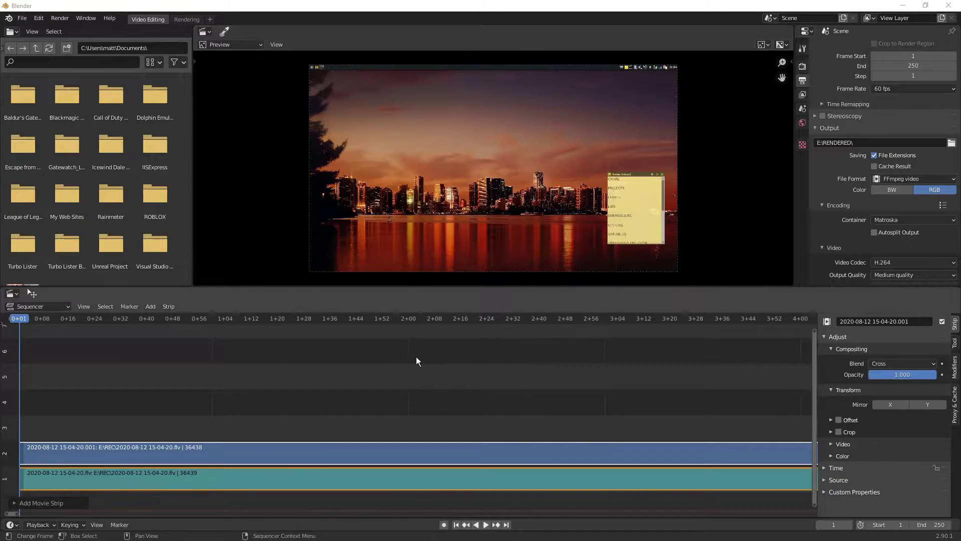
Step: Fit the full length of both strips in the sequencer view and expand the video strip's Time settings
{"action": "scroll", "coordinate": [416, 359], "scroll_direction": "down", "scroll_amount": 8}
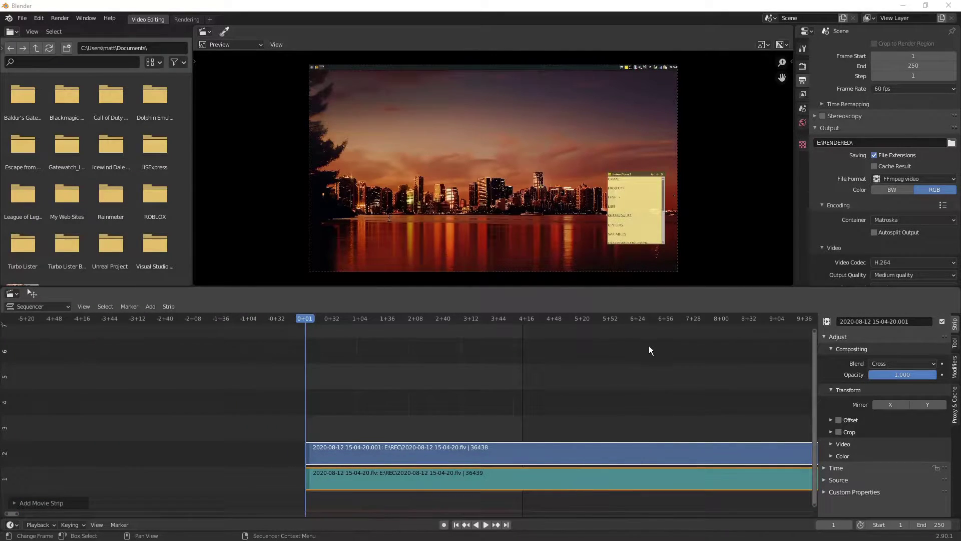
{"action": "scroll", "coordinate": [648, 350], "scroll_direction": "up", "scroll_amount": 3}
{"action": "scroll", "coordinate": [495, 368], "scroll_direction": "down", "scroll_amount": 10}
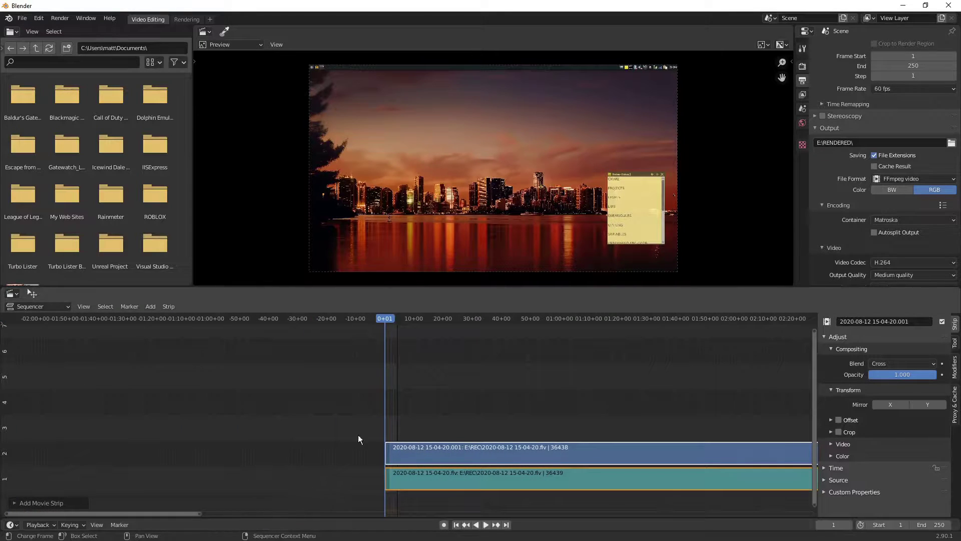
{"action": "left_click_drag", "start_coordinate": [288, 512], "coordinate": [750, 512]}
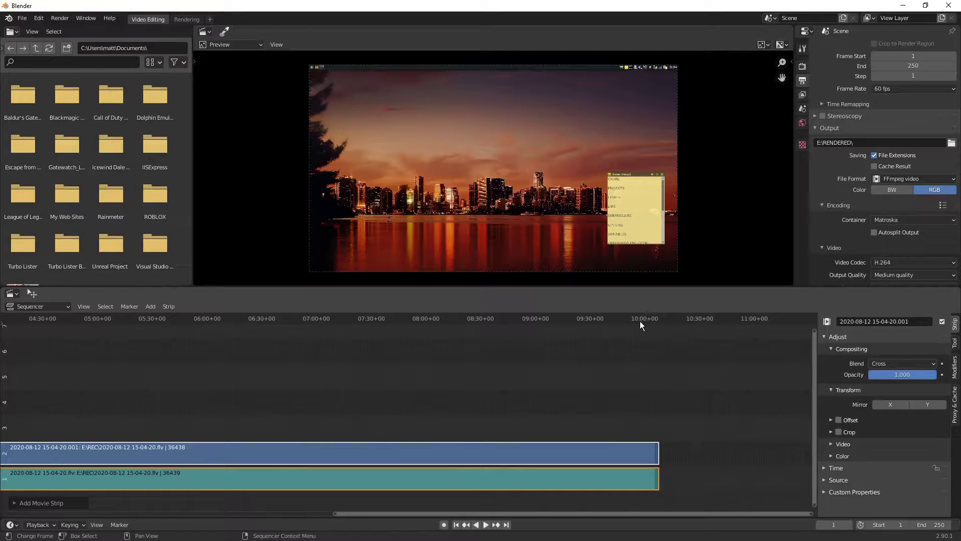
{"action": "left_click_drag", "start_coordinate": [588, 515], "coordinate": [891, 511]}
{"action": "left_click_drag", "start_coordinate": [82, 514], "coordinate": [4, 515]}
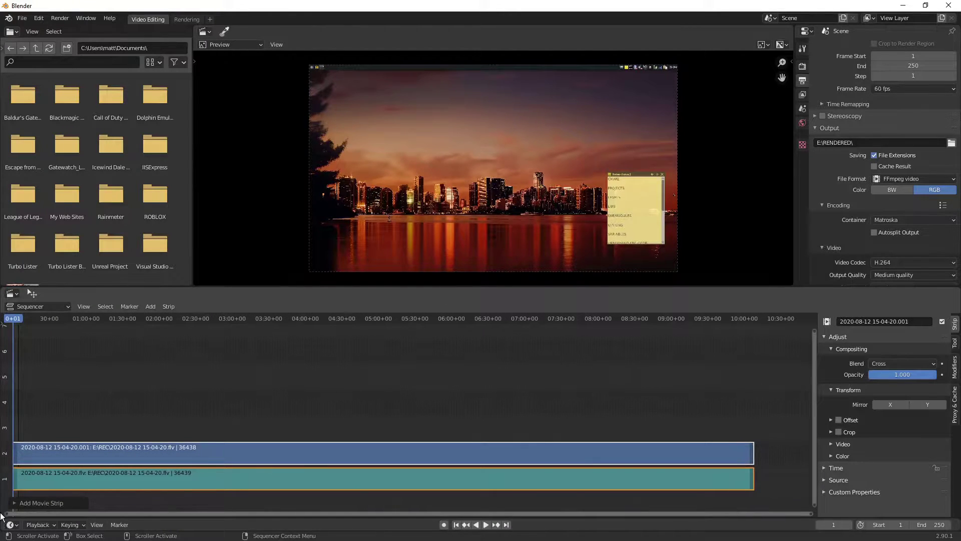
{"action": "left_click", "coordinate": [686, 458]}
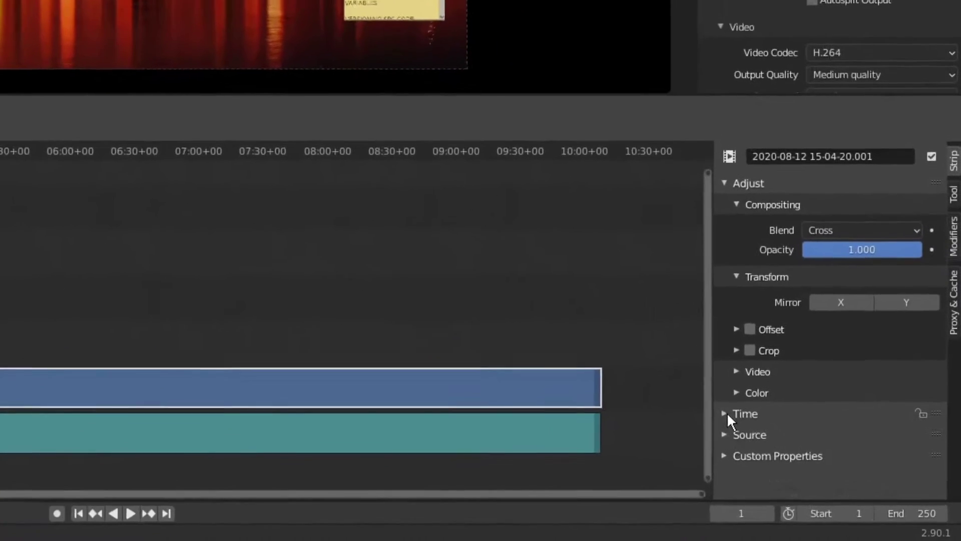
{"action": "left_click", "coordinate": [825, 468]}
{"action": "scroll", "coordinate": [885, 466], "scroll_direction": "down", "scroll_amount": 5}
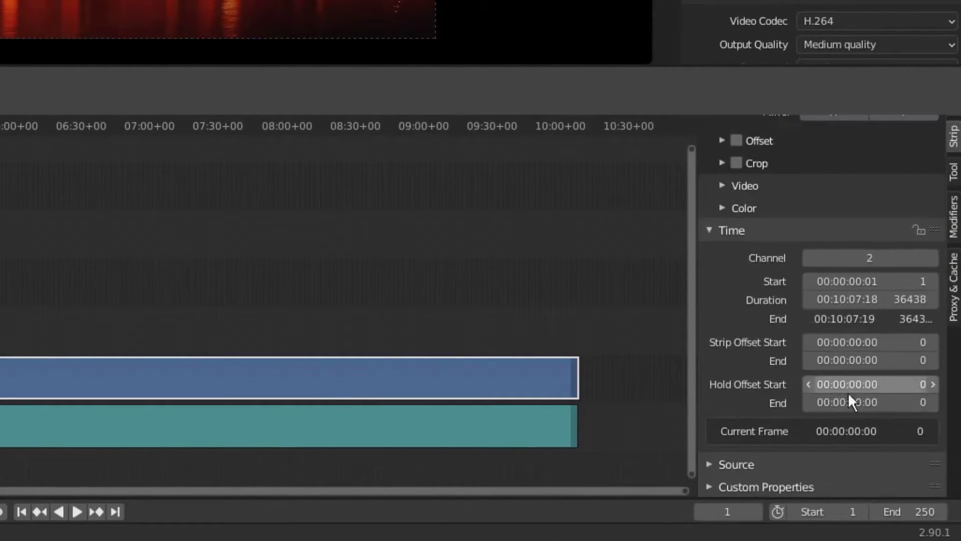
Step: Copy the video strip's duration in frames and set the scene's end frame to 36438
{"action": "left_click", "coordinate": [914, 300]}
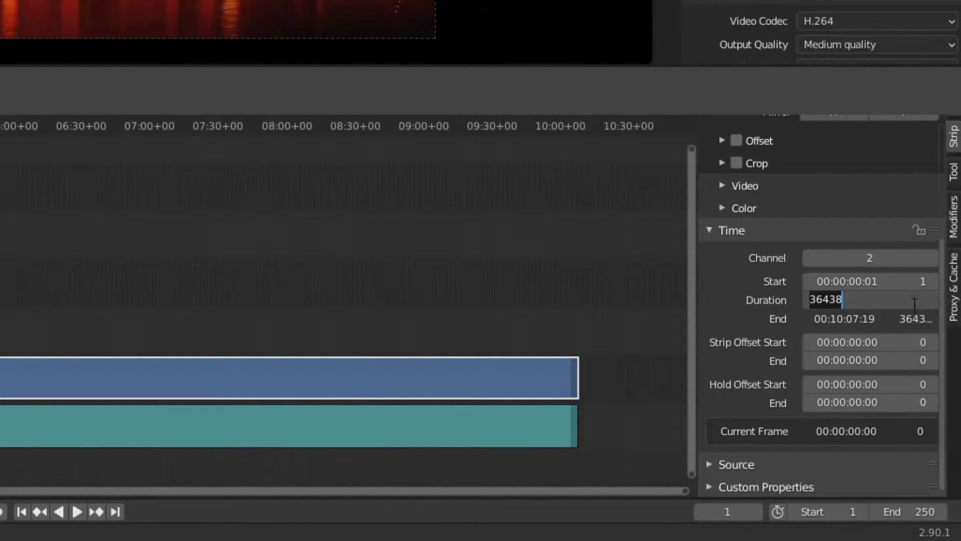
{"action": "key", "text": "Return"}
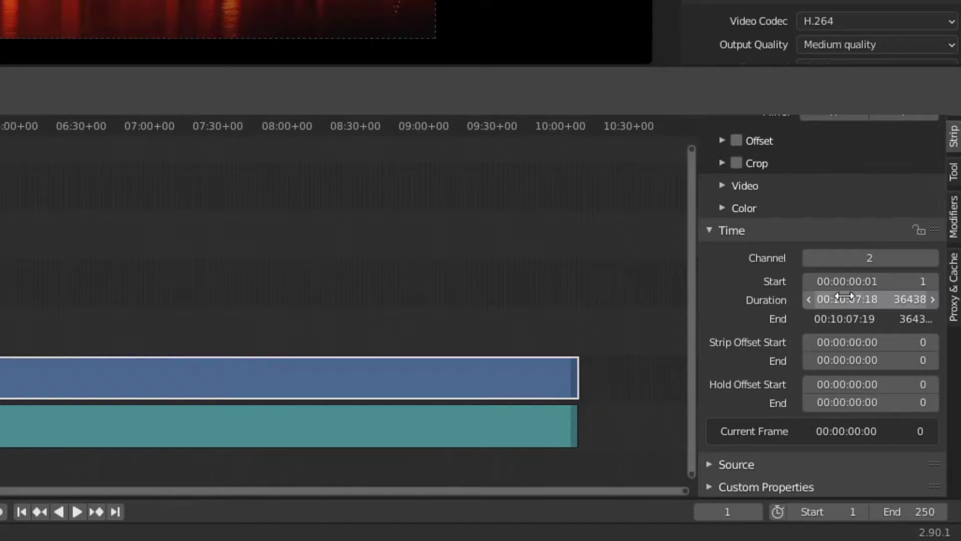
{"action": "left_click", "coordinate": [844, 298]}
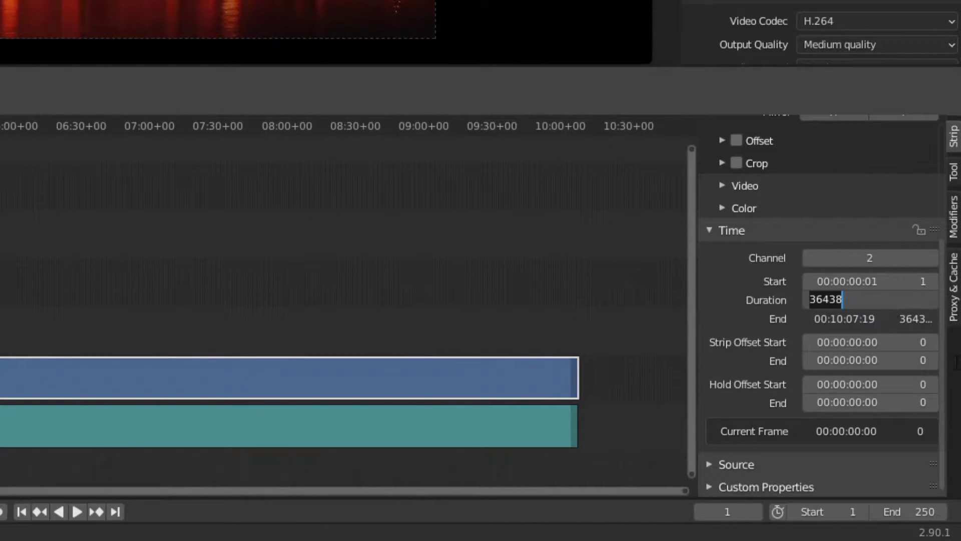
{"action": "key", "text": "ctrl+c"}
{"action": "left_click", "coordinate": [900, 511]}
{"action": "left_click", "coordinate": [903, 511]}
{"action": "key", "text": "ctrl+v"}
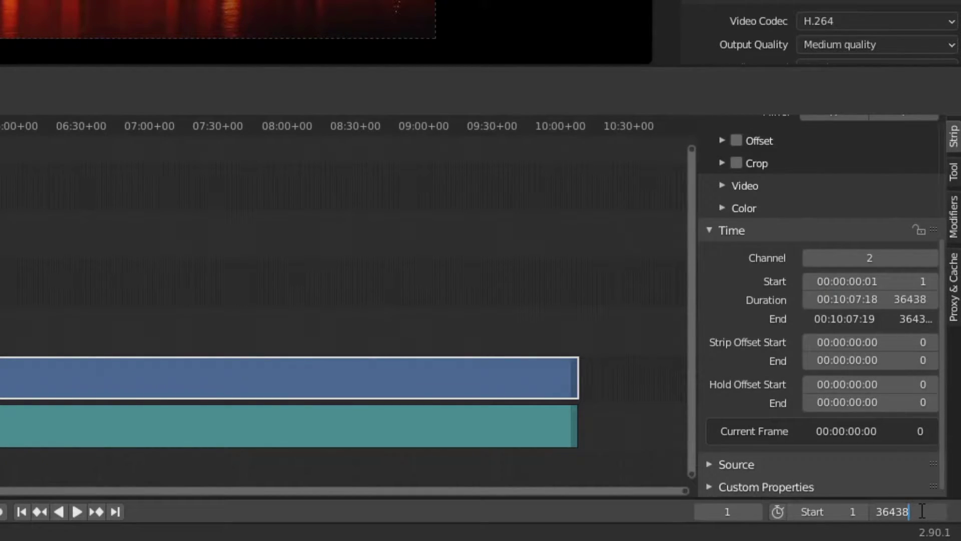
{"action": "key", "text": "Return"}
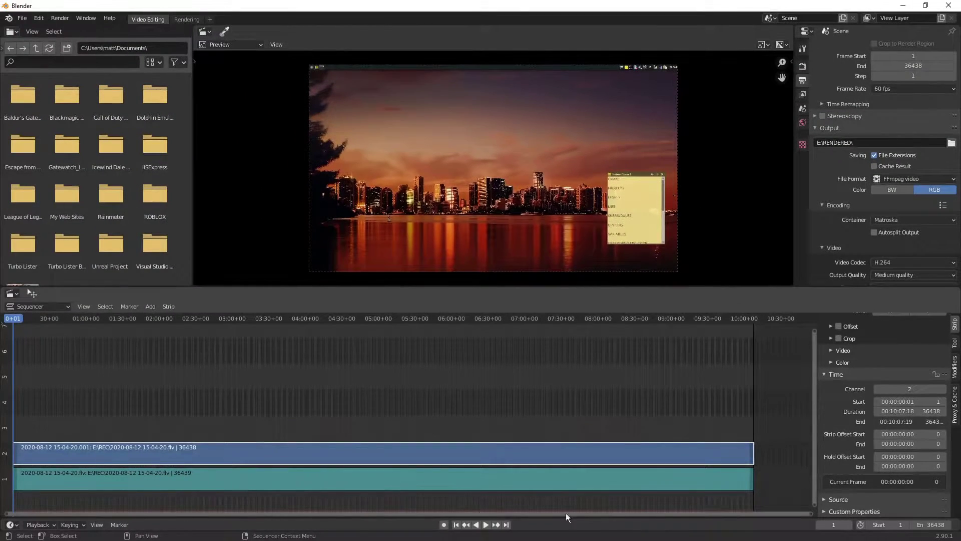
Step: Select the audio strip and turn on its Display Waveform option
{"action": "middle_click_drag", "start_coordinate": [128, 395], "coordinate": [315, 410]}
{"action": "left_click", "coordinate": [321, 484]}
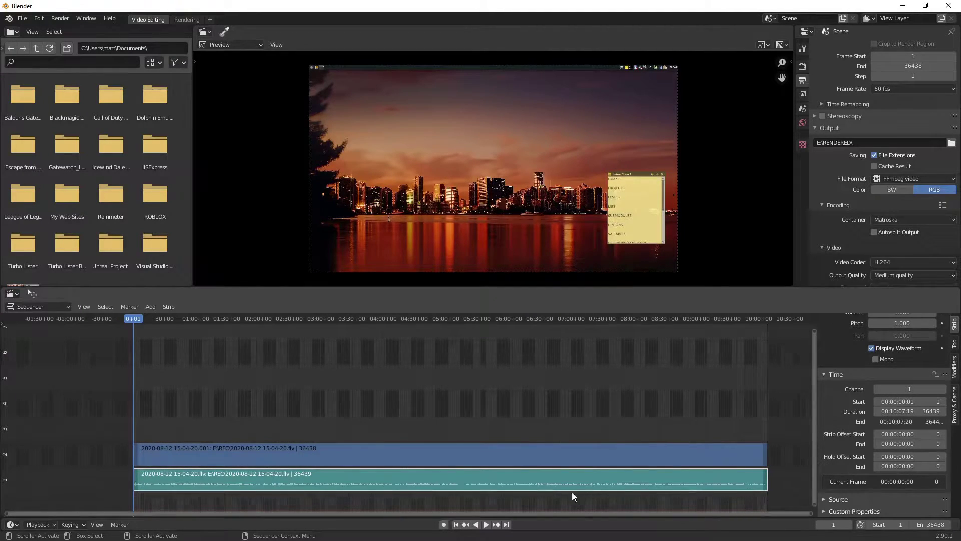
{"action": "scroll", "coordinate": [571, 492], "scroll_direction": "up", "scroll_amount": 4}
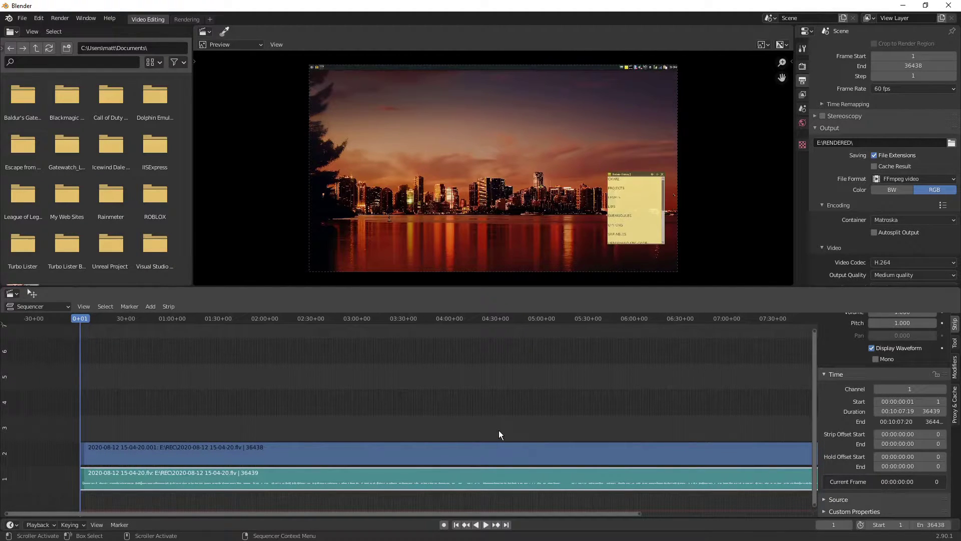
Step: Select the video strip, scrub through several moments of the footage, and place the playhead at 30+34
{"action": "left_click", "coordinate": [192, 451]}
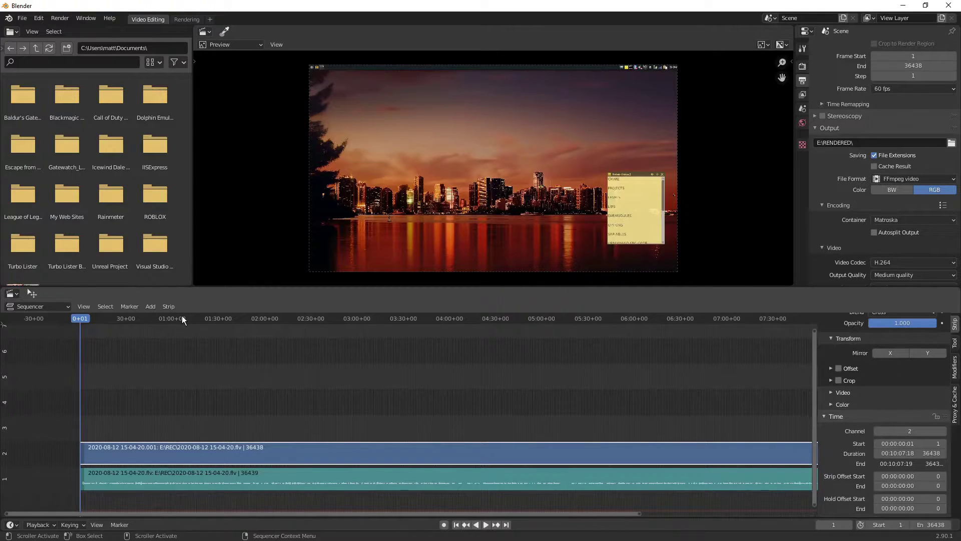
{"action": "left_click_drag", "start_coordinate": [184, 316], "coordinate": [236, 317]}
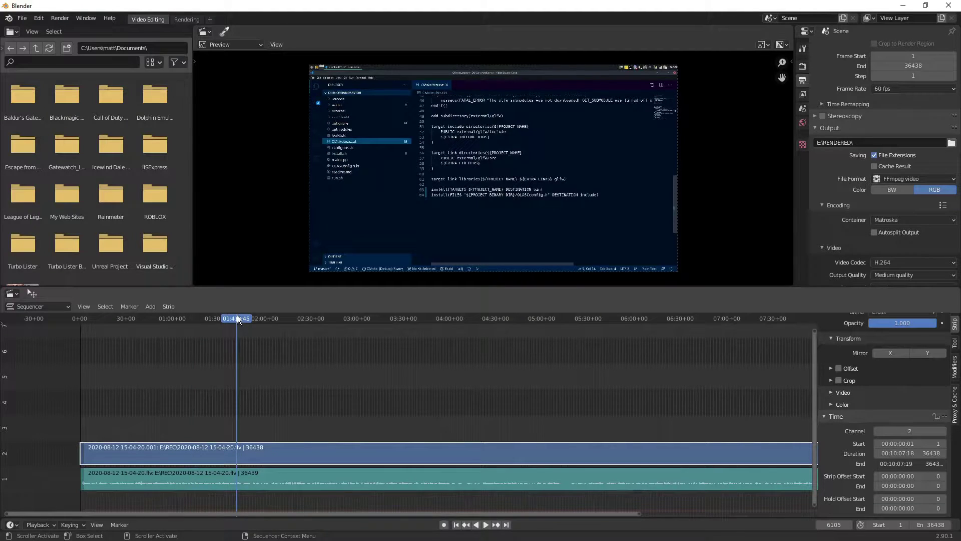
{"action": "left_click", "coordinate": [155, 318]}
{"action": "left_click", "coordinate": [419, 319]}
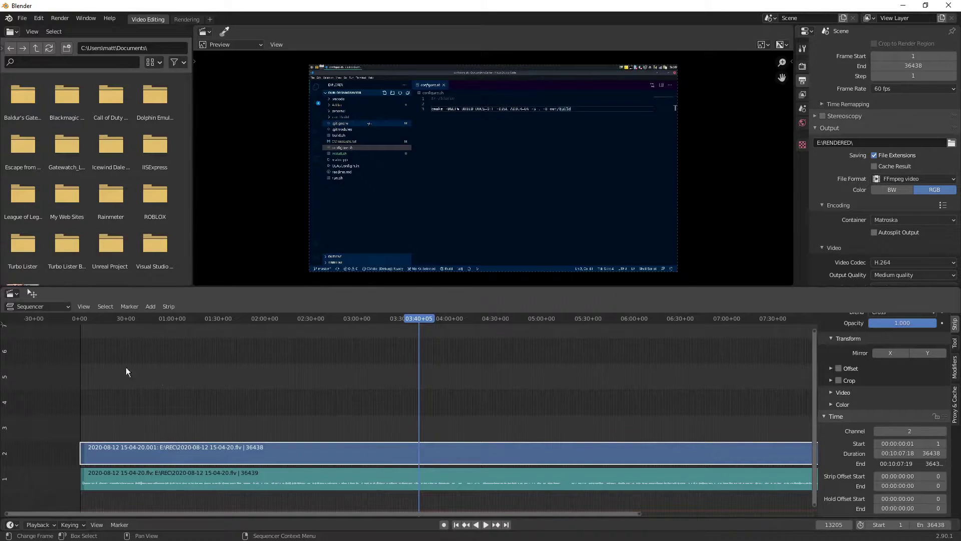
{"action": "left_click", "coordinate": [127, 318]}
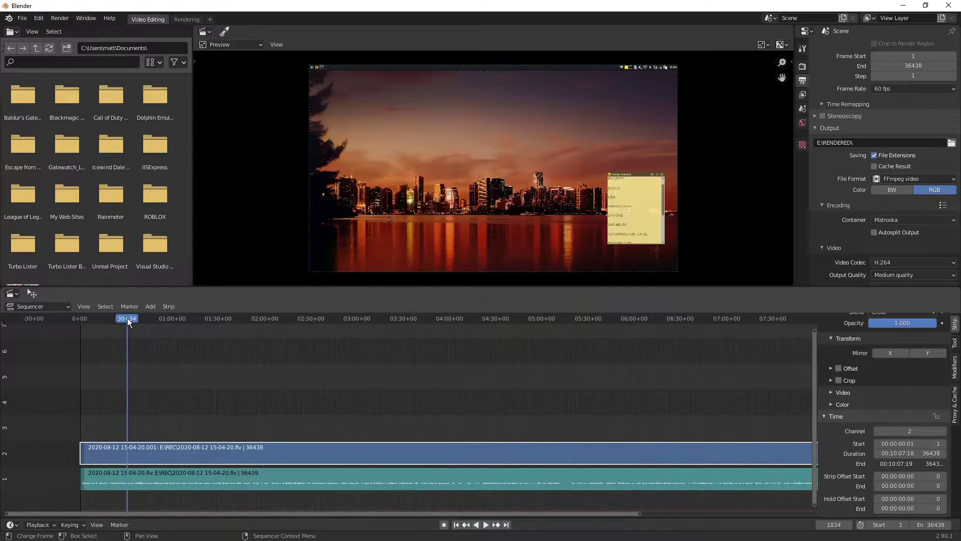
Step: Select the video and audio strips together, scrub to the cut point, and split both strips at 28+15
{"action": "left_click", "coordinate": [166, 478]}
{"action": "left_click", "coordinate": [154, 453], "text": "shift"}
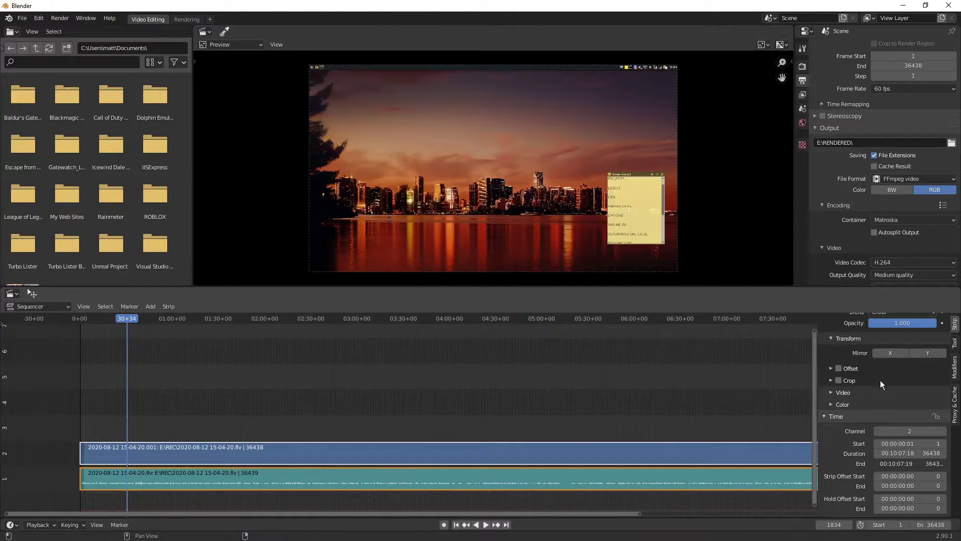
{"action": "scroll", "coordinate": [881, 380], "scroll_direction": "up", "scroll_amount": 3}
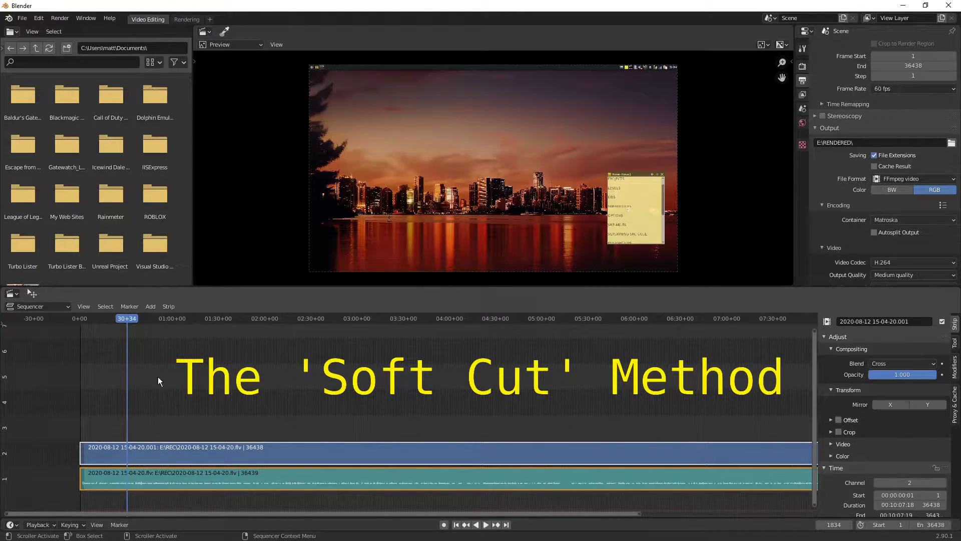
{"action": "scroll", "coordinate": [173, 415], "scroll_direction": "up", "scroll_amount": 2}
{"action": "middle_click_drag", "start_coordinate": [129, 407], "coordinate": [447, 405]}
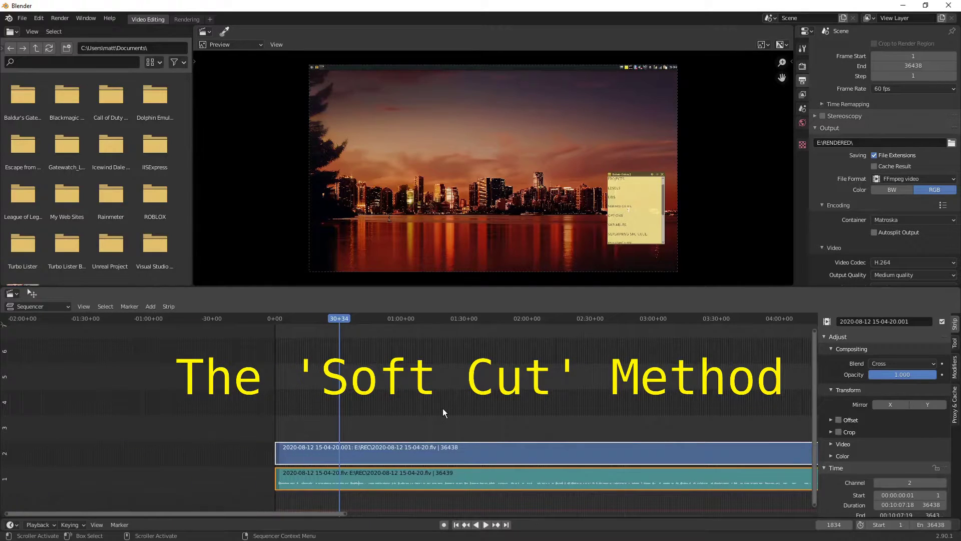
{"action": "scroll", "coordinate": [395, 424], "scroll_direction": "up", "scroll_amount": 3}
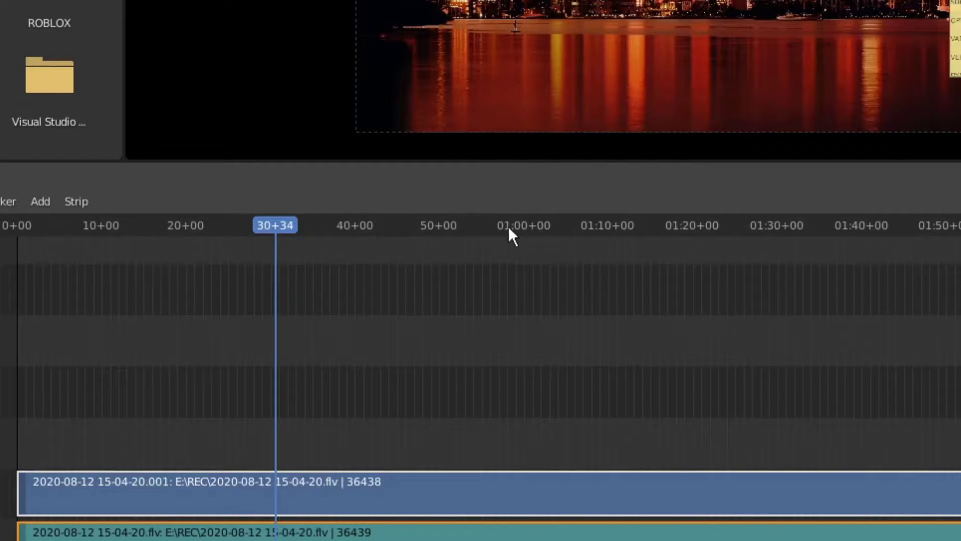
{"action": "left_click", "coordinate": [531, 226]}
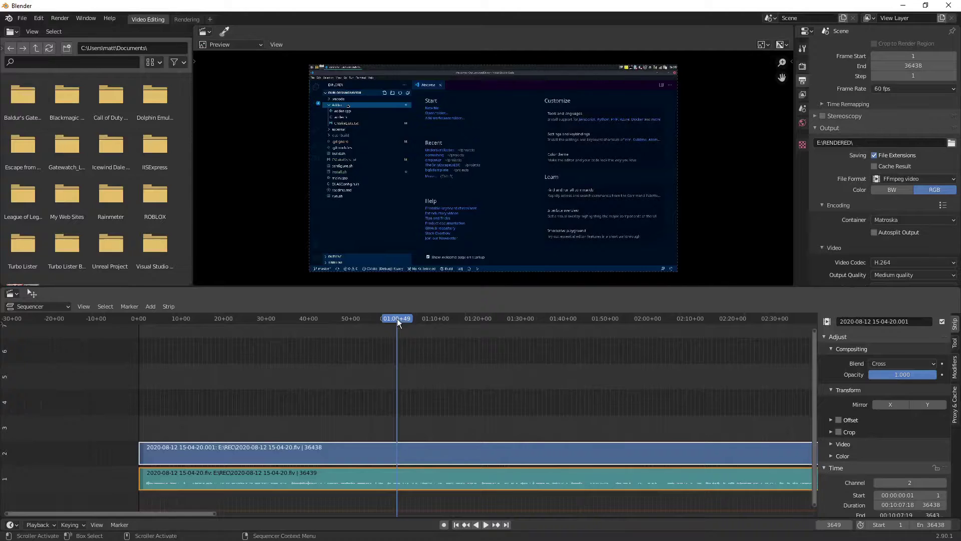
{"action": "left_click", "coordinate": [262, 318]}
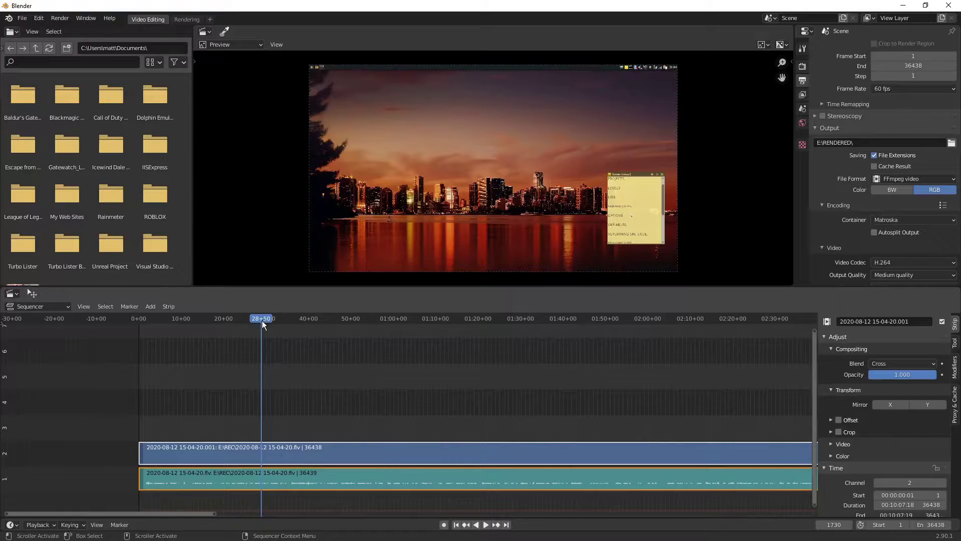
{"action": "left_click", "coordinate": [272, 481], "text": "shift"}
{"action": "left_click", "coordinate": [273, 454], "text": "shift"}
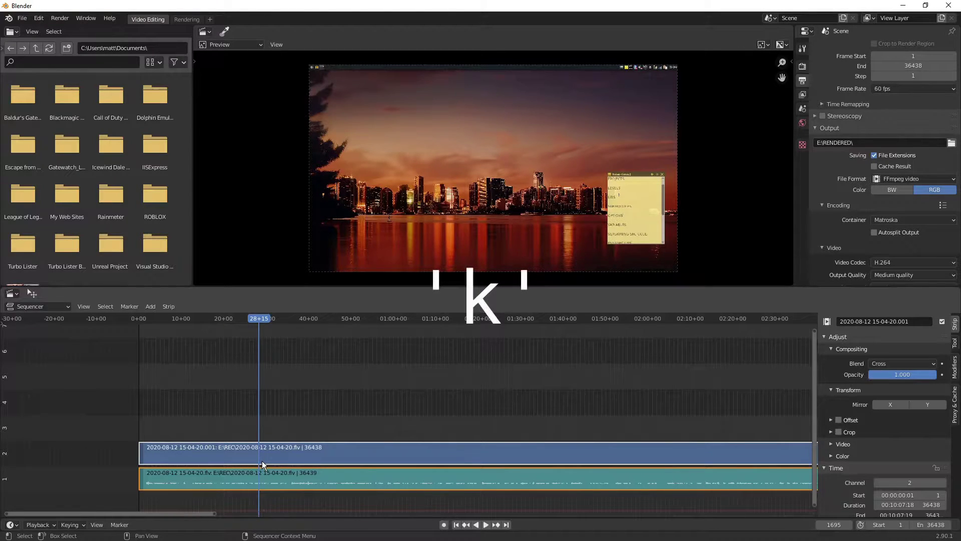
{"action": "key", "text": "k"}
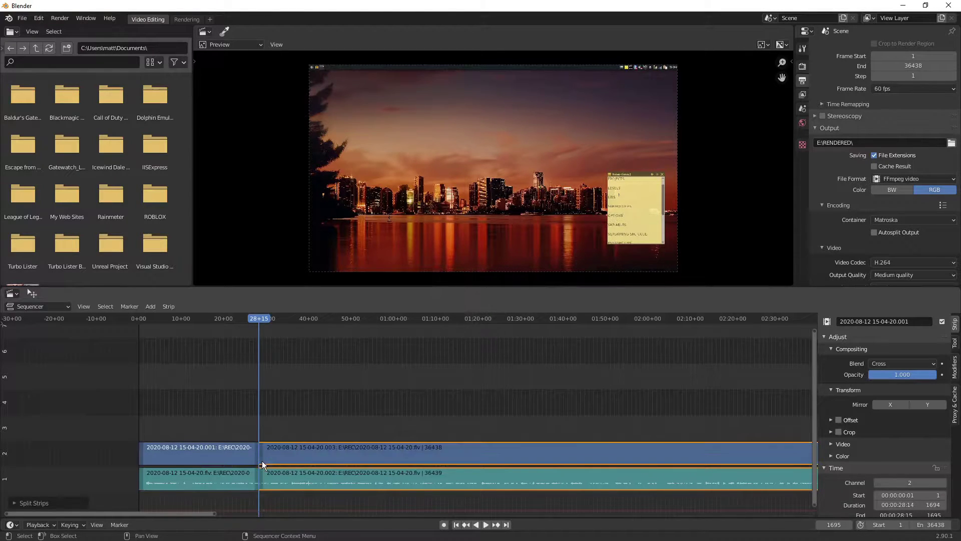
Step: Split the selected video and audio strips a second time at 01:00+27
{"action": "left_click", "coordinate": [396, 320]}
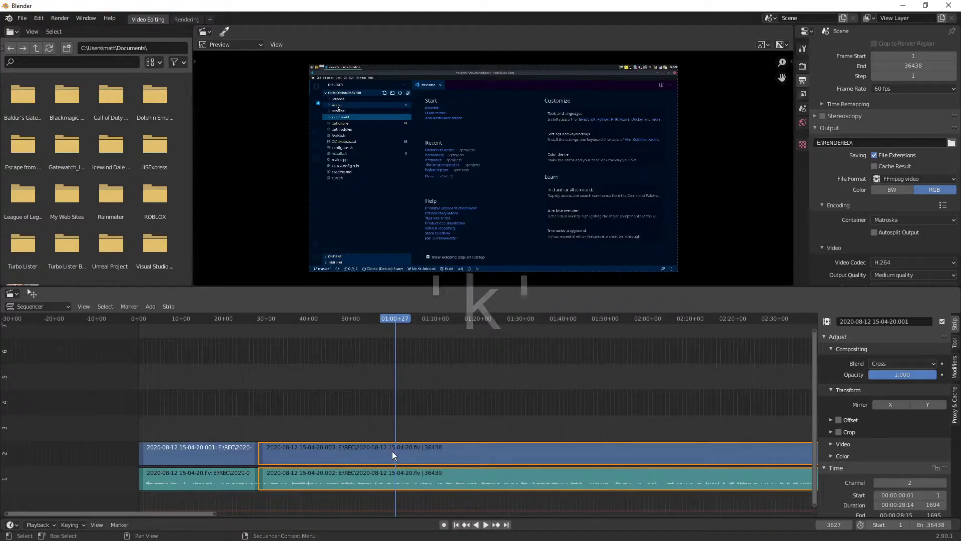
{"action": "key", "text": "k"}
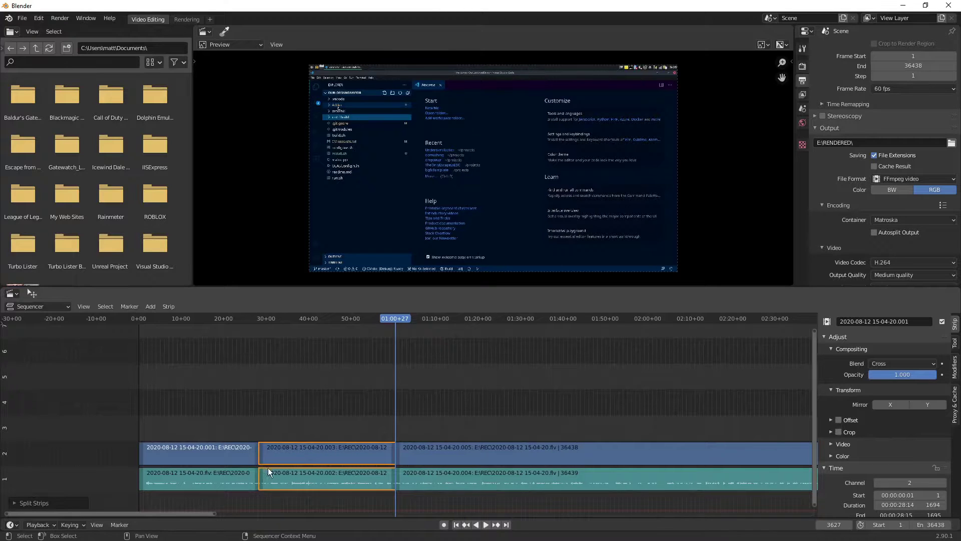
{"action": "scroll", "coordinate": [269, 465], "scroll_direction": "up", "scroll_amount": 4}
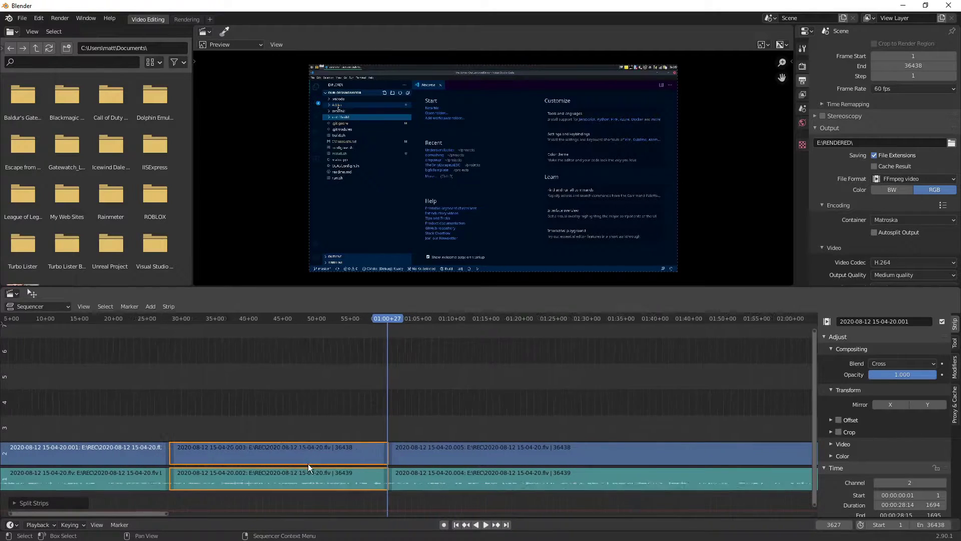
Step: Select only the middle video segment and add a Speed Control effect strip to it
{"action": "left_click", "coordinate": [395, 457]}
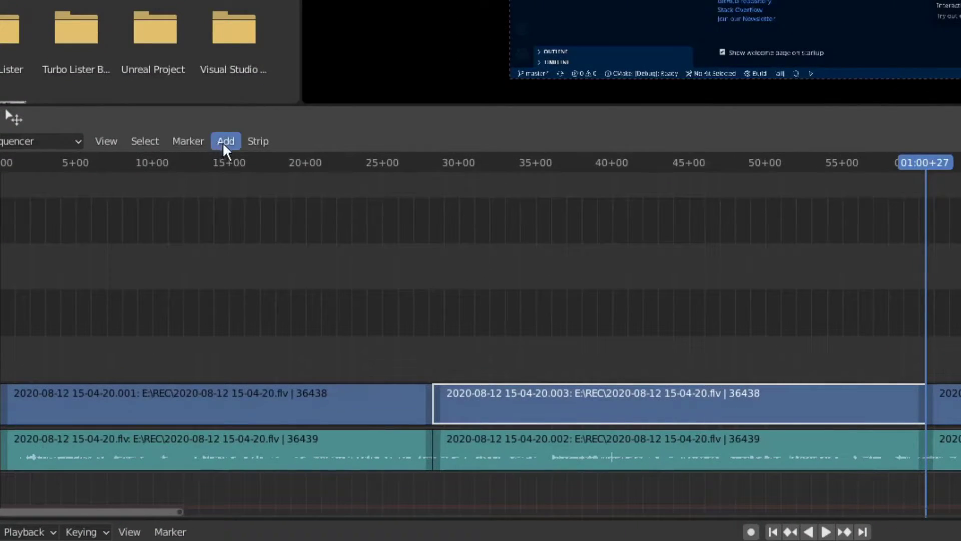
{"action": "left_click", "coordinate": [222, 142]}
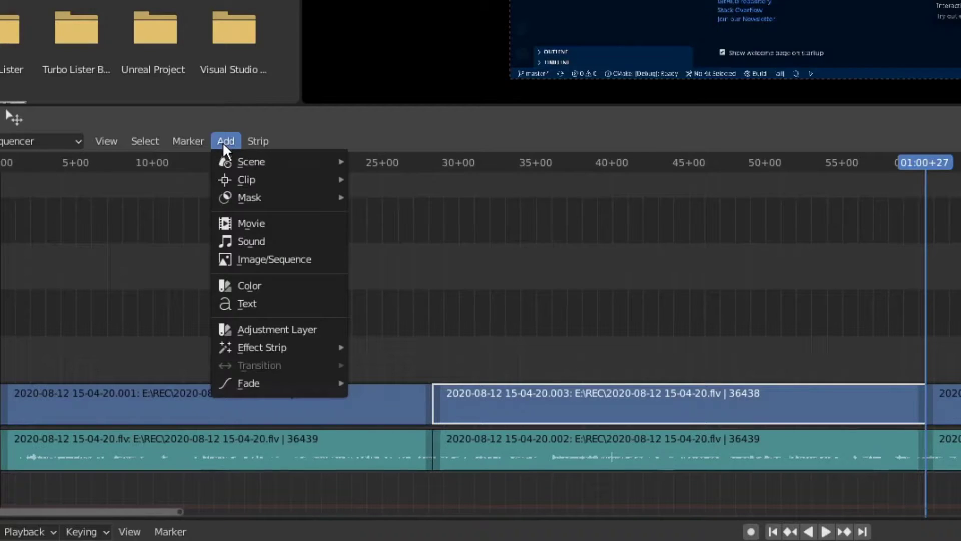
{"action": "mouse_move", "coordinate": [292, 348]}
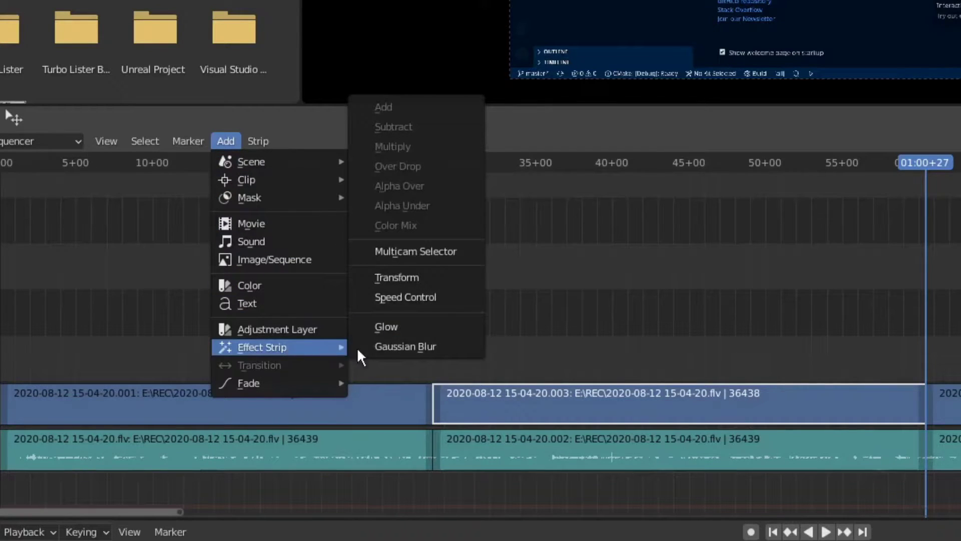
{"action": "left_click", "coordinate": [407, 297]}
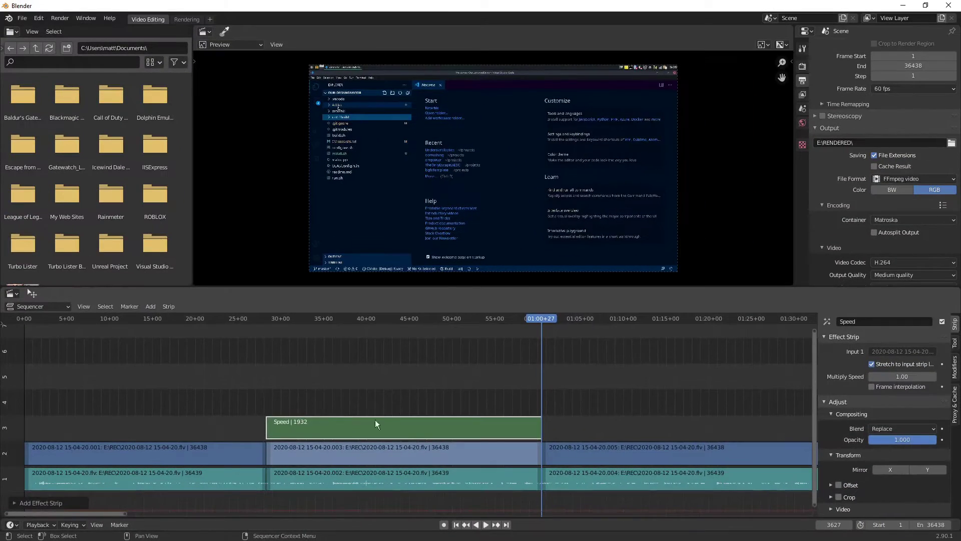
{"action": "left_click", "coordinate": [637, 429]}
{"action": "key", "text": "shift+a"}
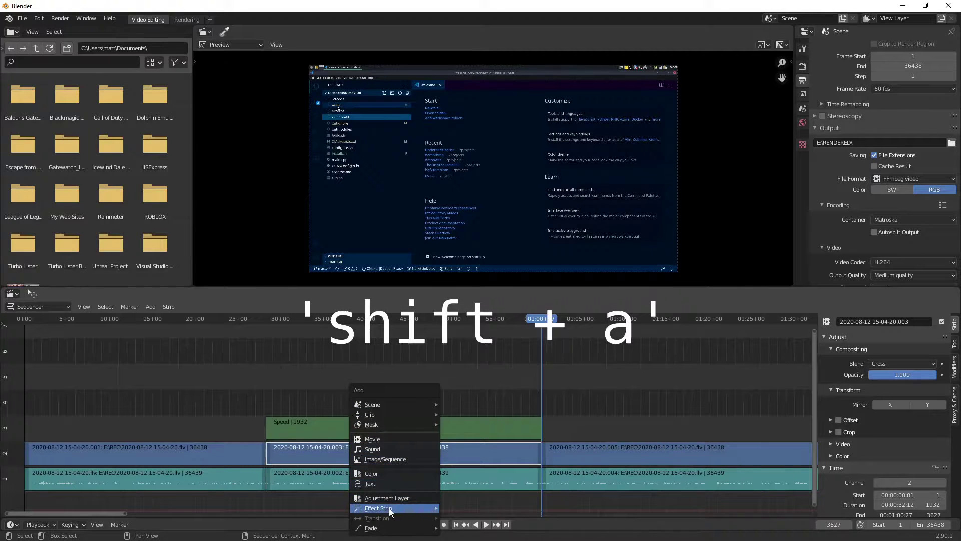
{"action": "mouse_move", "coordinate": [388, 508]}
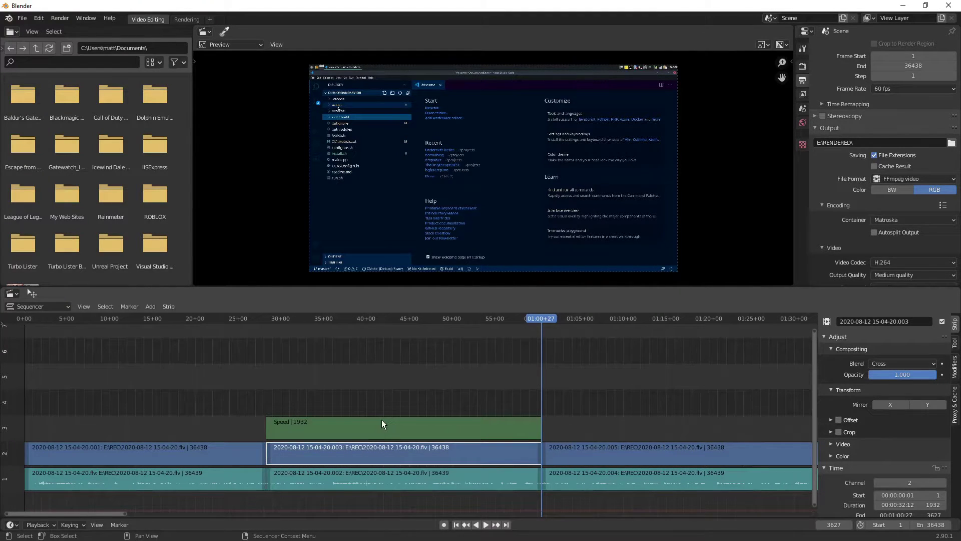
Step: Select the Speed effect strip, turn off stretching to the input strip length, and set its Speed Factor to 1
{"action": "scroll", "coordinate": [476, 413], "scroll_direction": "up", "scroll_amount": 3}
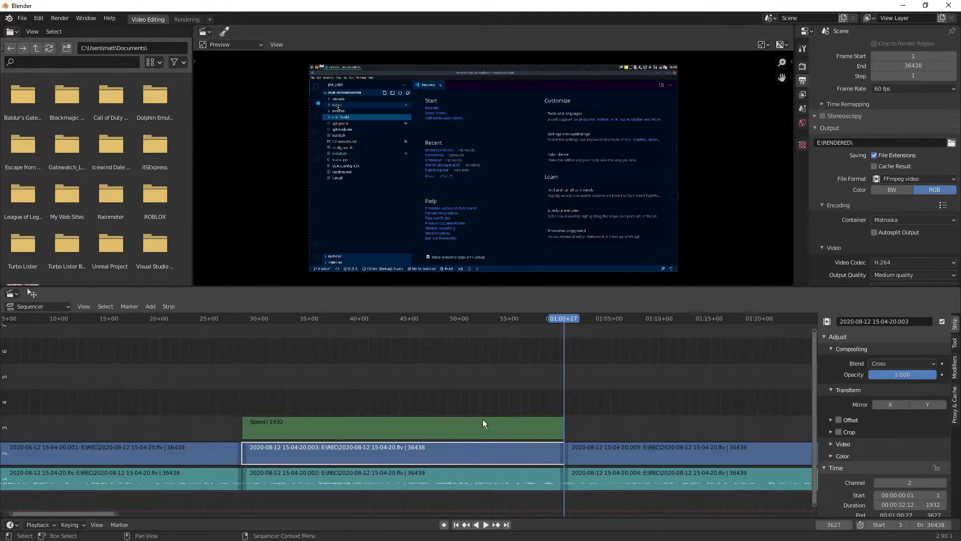
{"action": "left_click", "coordinate": [441, 425]}
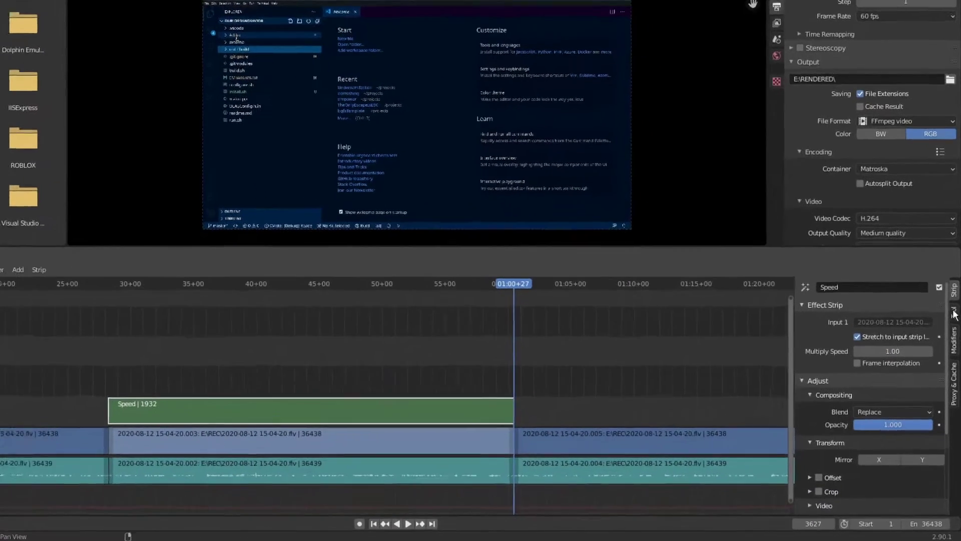
{"action": "left_click", "coordinate": [954, 342]}
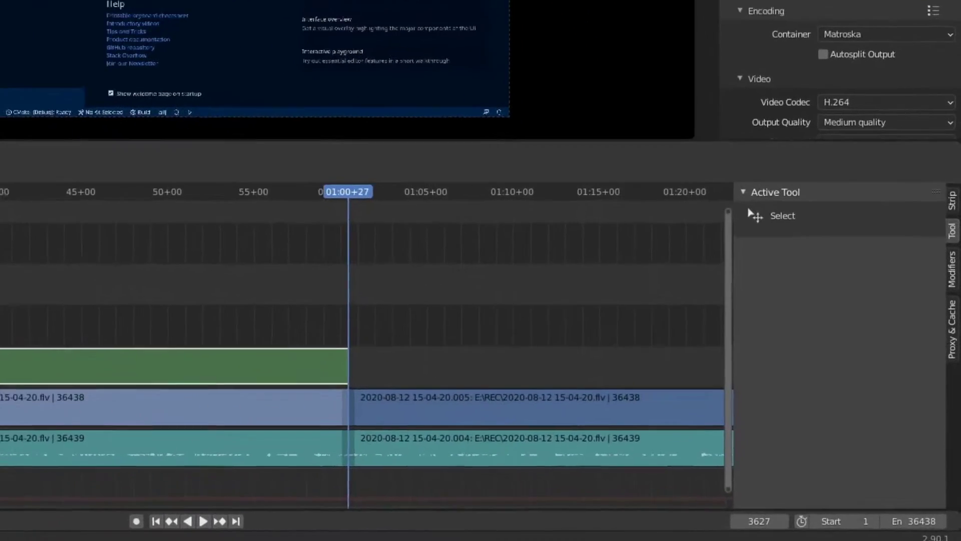
{"action": "left_click", "coordinate": [955, 325]}
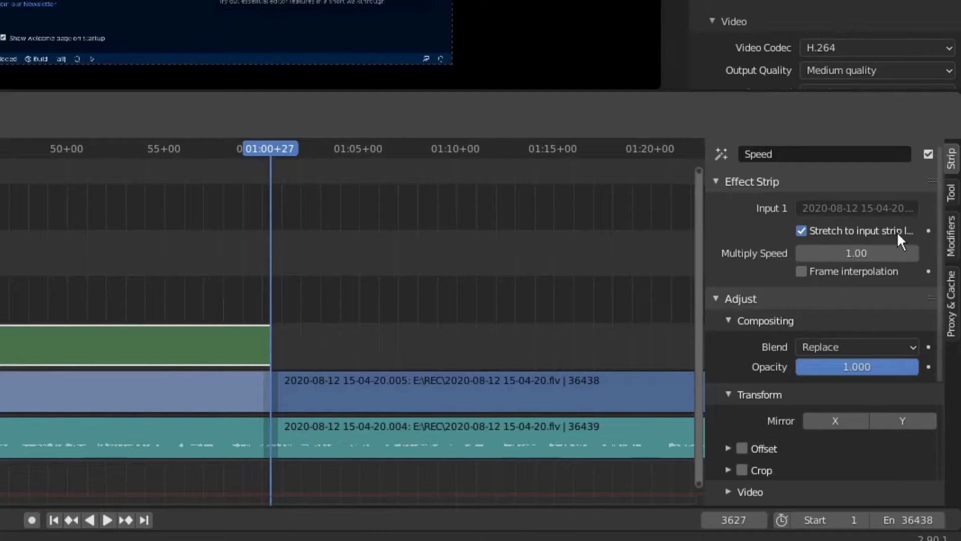
{"action": "left_click", "coordinate": [803, 230]}
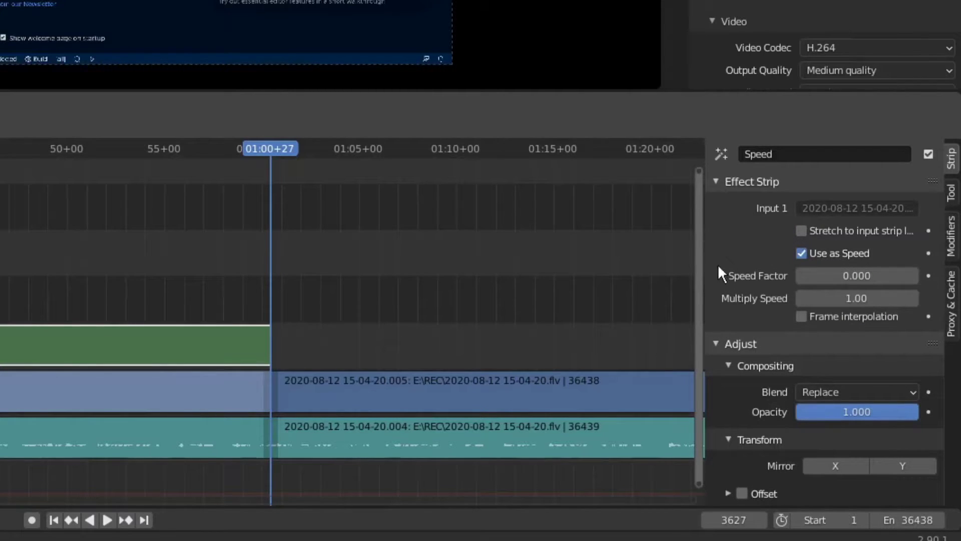
{"action": "left_click", "coordinate": [887, 276]}
{"action": "type", "text": "1"}
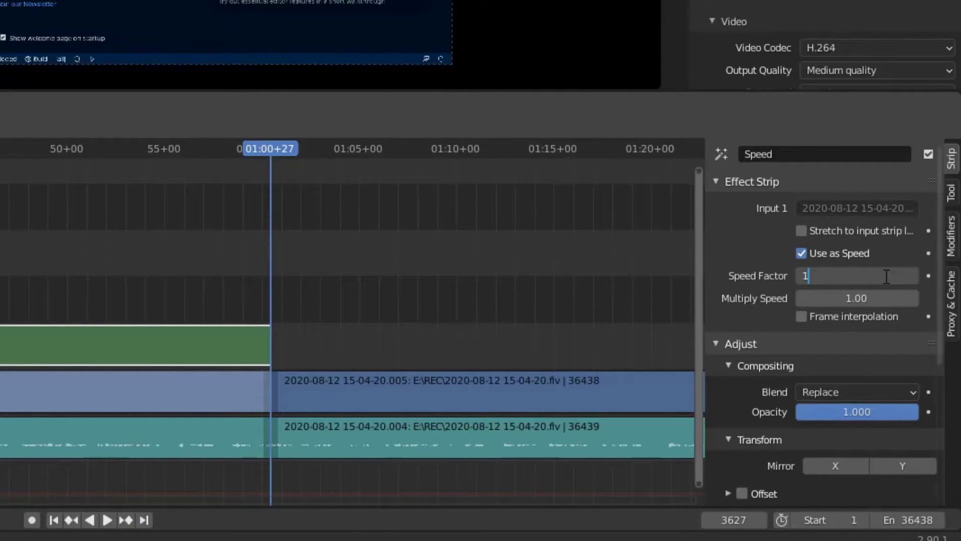
{"action": "key", "text": "Return"}
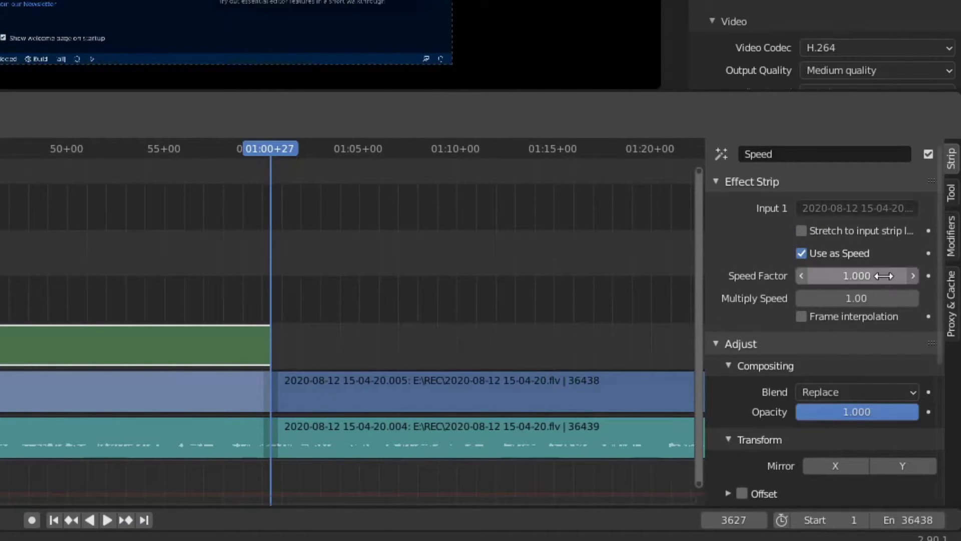
Step: Set the Speed effect strip's Multiply Speed to 8
{"action": "left_click", "coordinate": [865, 299]}
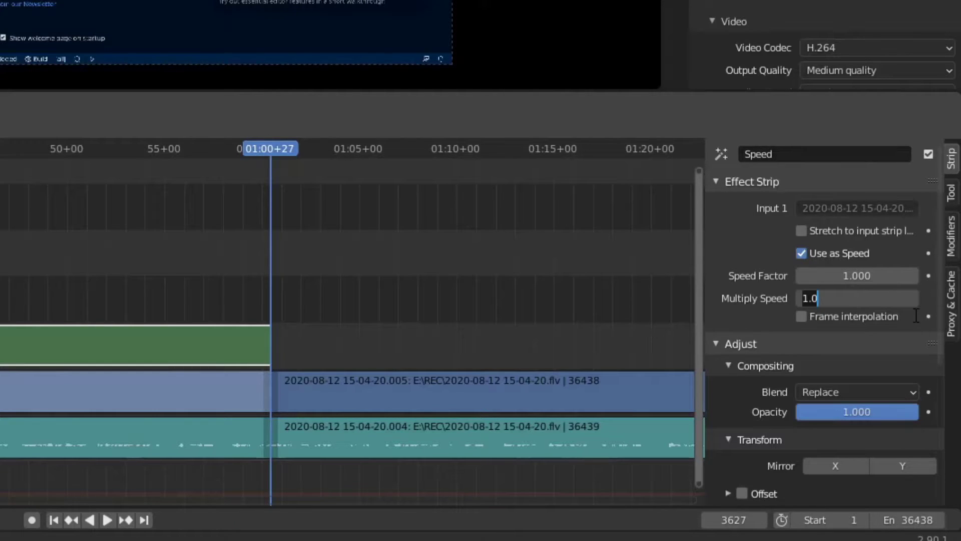
{"action": "type", "text": "8"}
{"action": "key", "text": "Return"}
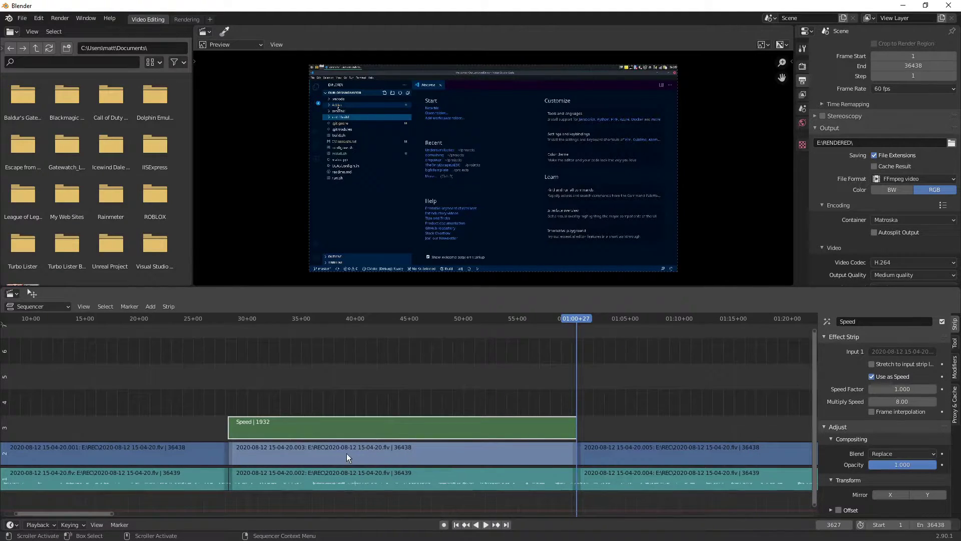
Step: Select the middle video segment and its Speed strip in turn, and review the strip's Multiply Speed value
{"action": "left_click", "coordinate": [247, 455]}
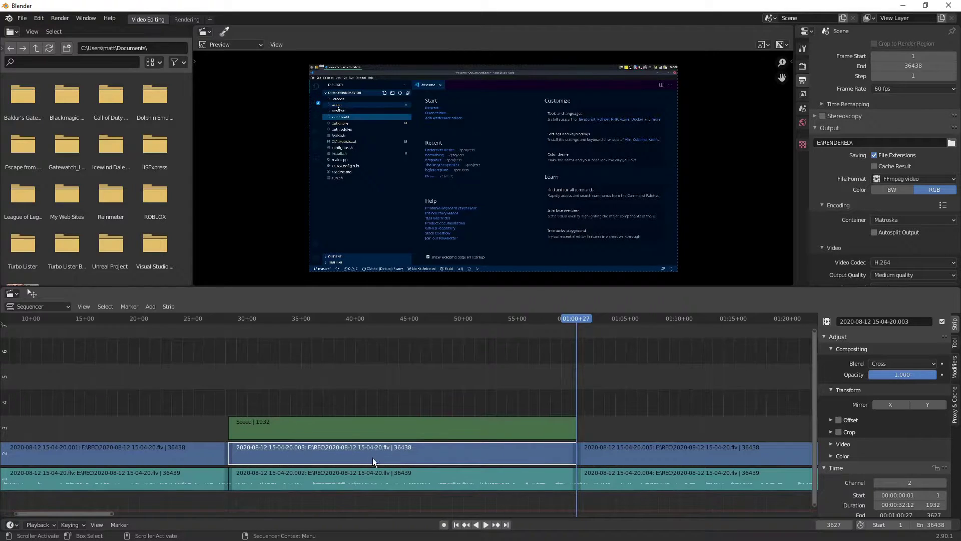
{"action": "left_click", "coordinate": [481, 428]}
{"action": "left_click", "coordinate": [903, 402]}
{"action": "type", "text": "8.0"}
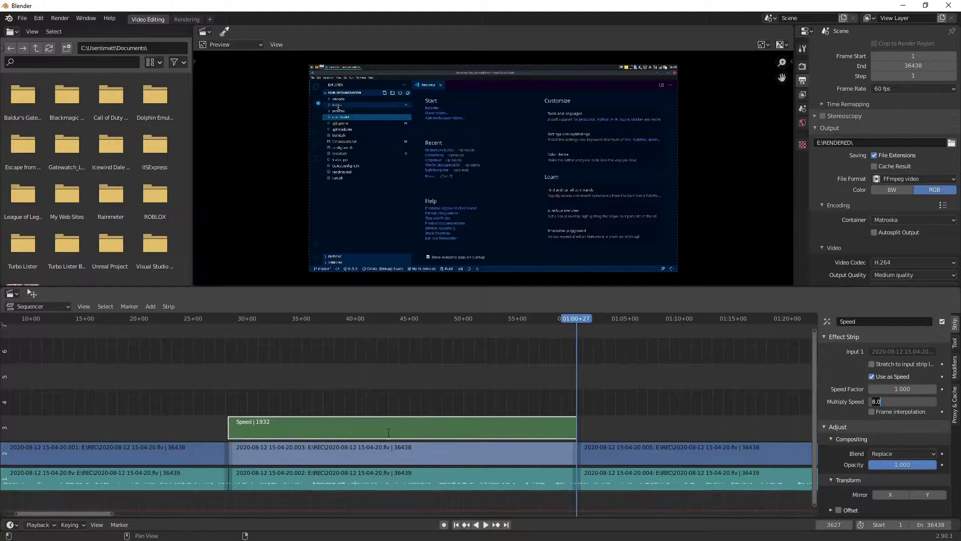
{"action": "key", "text": "Return"}
Step: Select the middle video segment and divide its duration by the speed multiplier, entering 1932/8 in its Time settings
{"action": "left_click", "coordinate": [321, 451]}
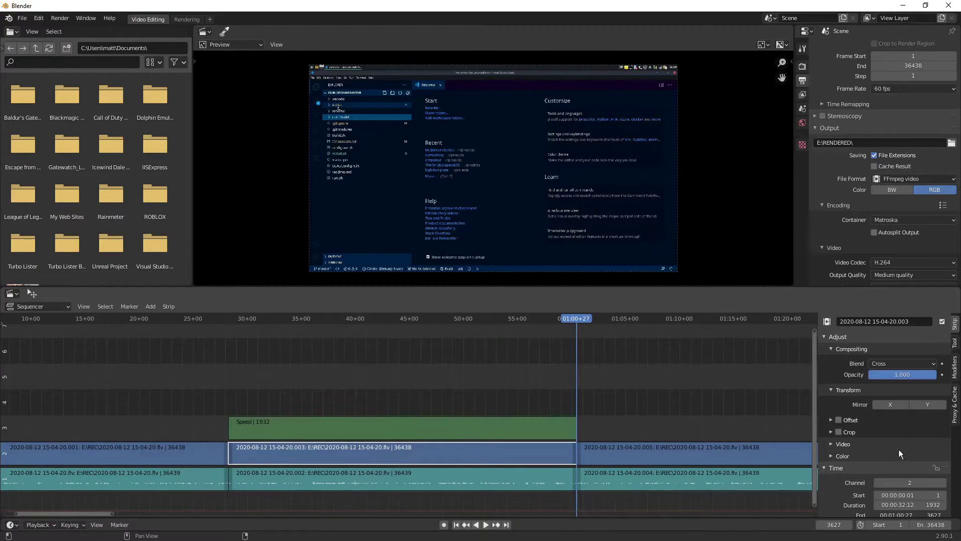
{"action": "scroll", "coordinate": [899, 449], "scroll_direction": "down", "scroll_amount": 5}
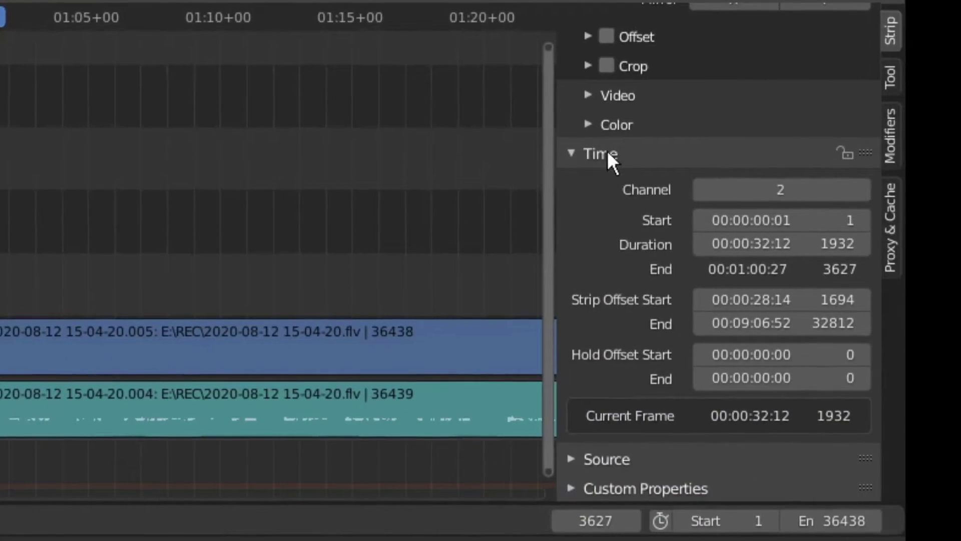
{"action": "left_click", "coordinate": [575, 155]}
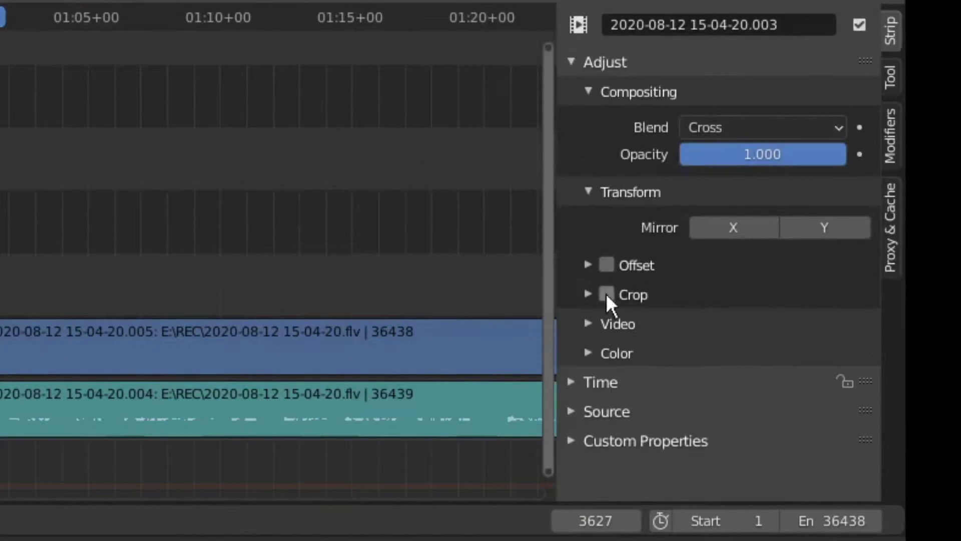
{"action": "left_click", "coordinate": [570, 386]}
{"action": "scroll", "coordinate": [693, 413], "scroll_direction": "down", "scroll_amount": 5}
{"action": "scroll", "coordinate": [694, 385], "scroll_direction": "down", "scroll_amount": 2}
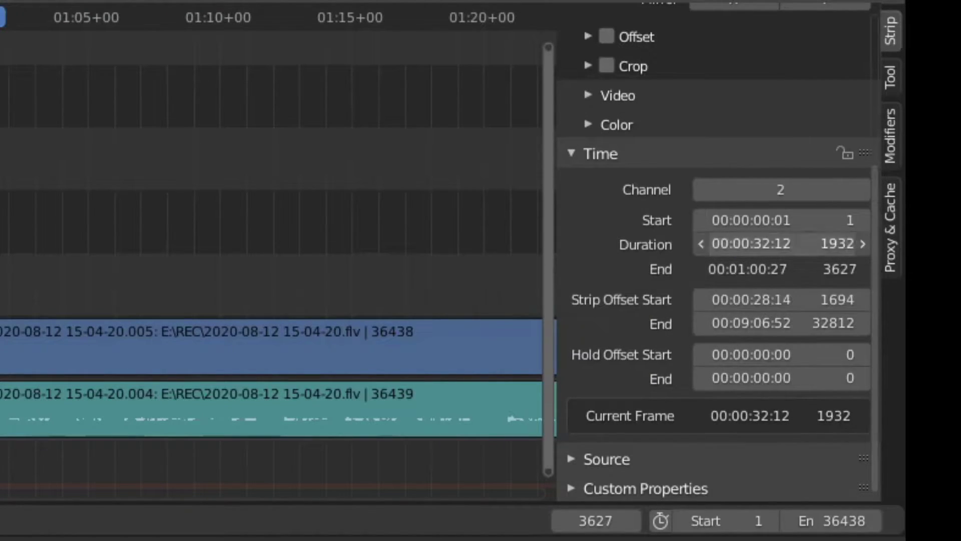
{"action": "left_click", "coordinate": [834, 245]}
{"action": "left_click", "coordinate": [775, 245]}
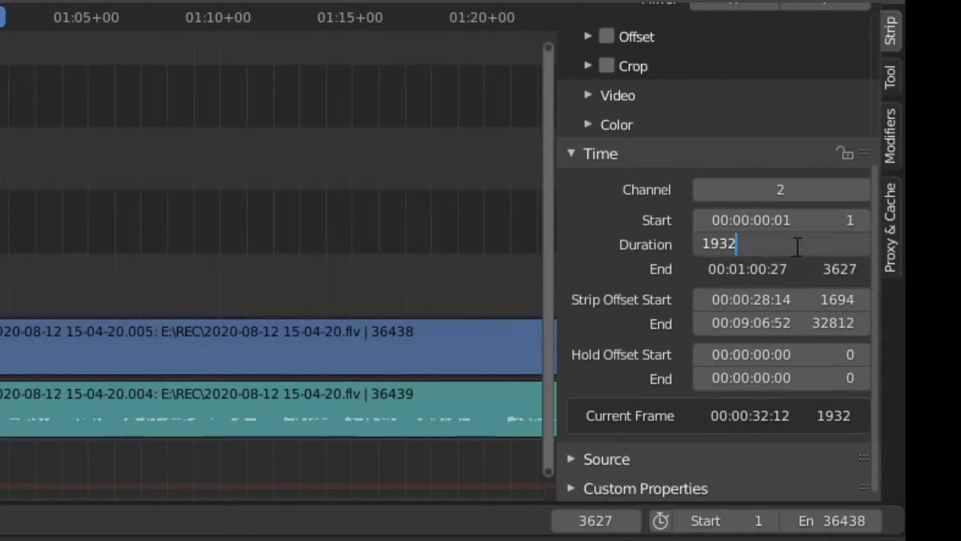
{"action": "type", "text": "/8"}
{"action": "key", "text": "Return"}
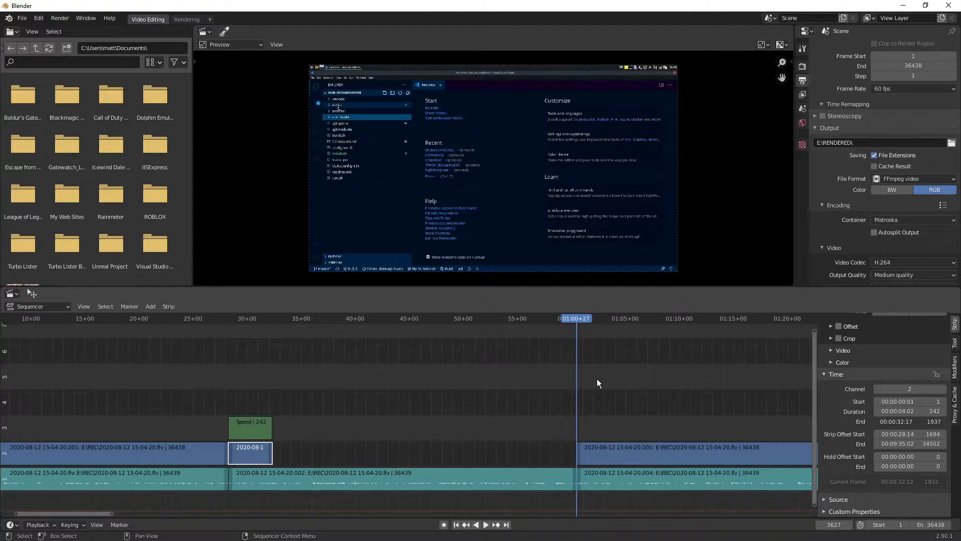
Step: Switch the file browser area to the Python Console editor
{"action": "left_click", "coordinate": [14, 32]}
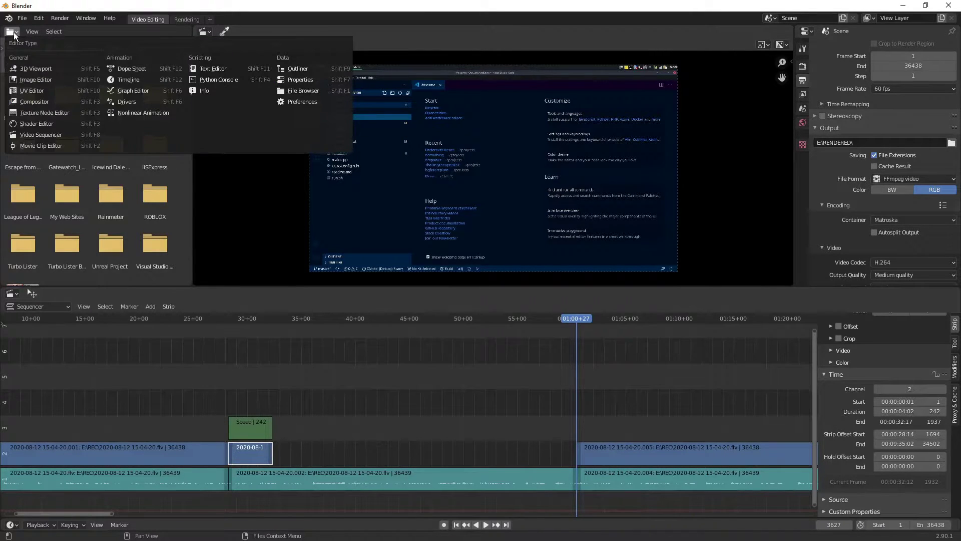
{"action": "left_click", "coordinate": [205, 80]}
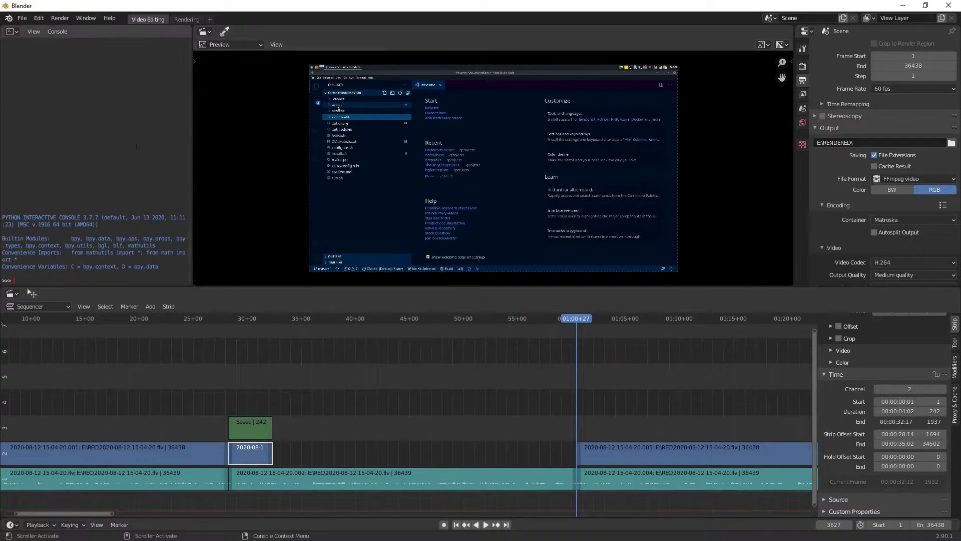
{"action": "left_click", "coordinate": [388, 431]}
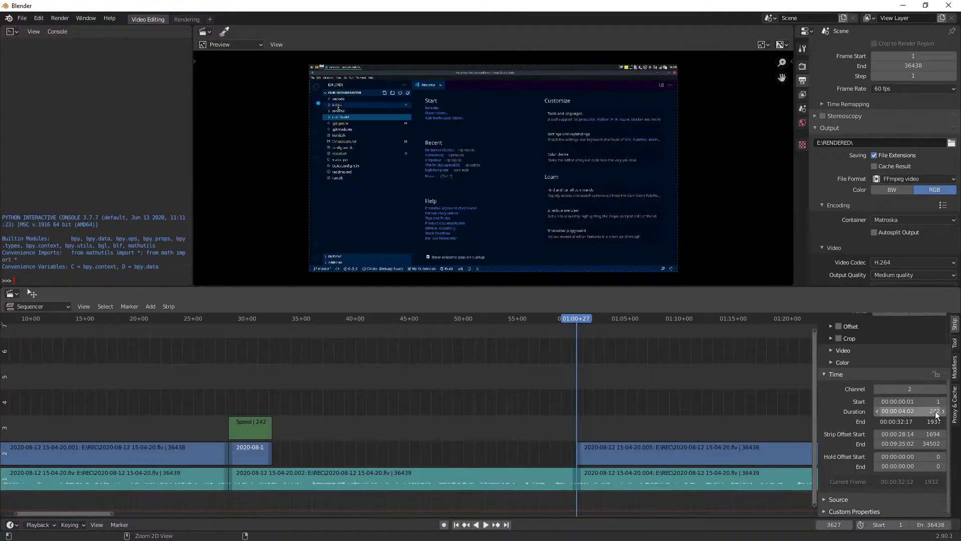
Step: Undo the last duration change on the middle video segment
{"action": "key", "text": "ctrl+z"}
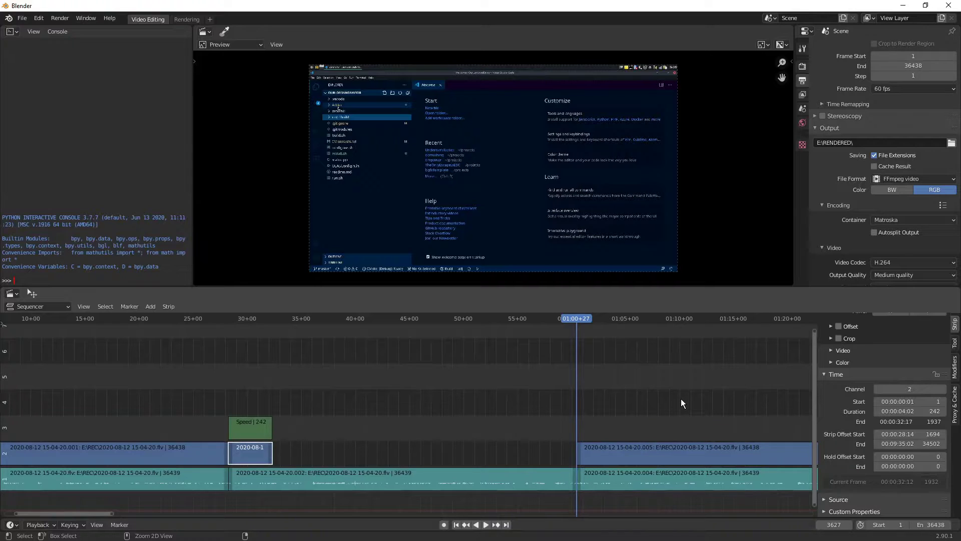
{"action": "key", "text": "ctrl+z"}
{"action": "key", "text": "ctrl+z"}
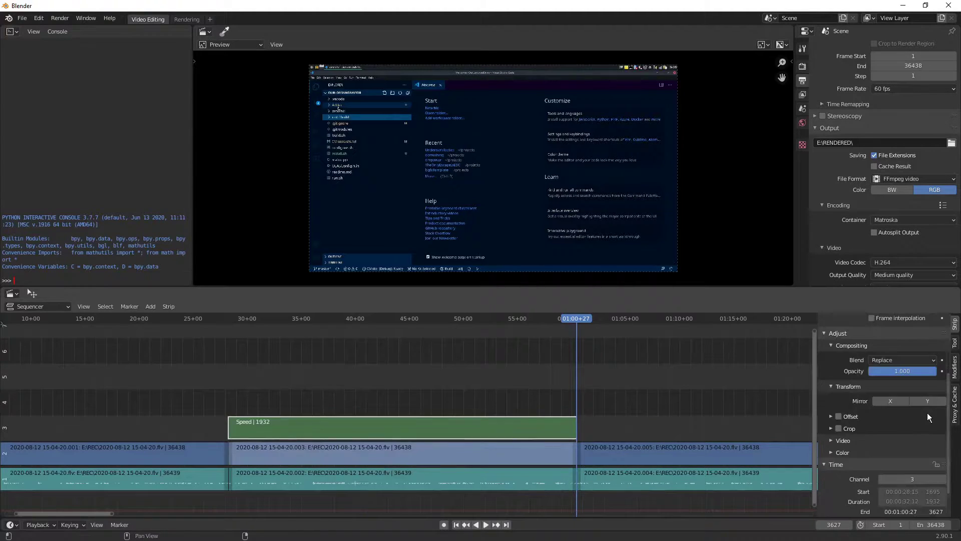
Step: Look up the middle video segment's duration and calculate 1932/8 in the Python console
{"action": "left_click", "coordinate": [524, 453]}
{"action": "left_click", "coordinate": [901, 411]}
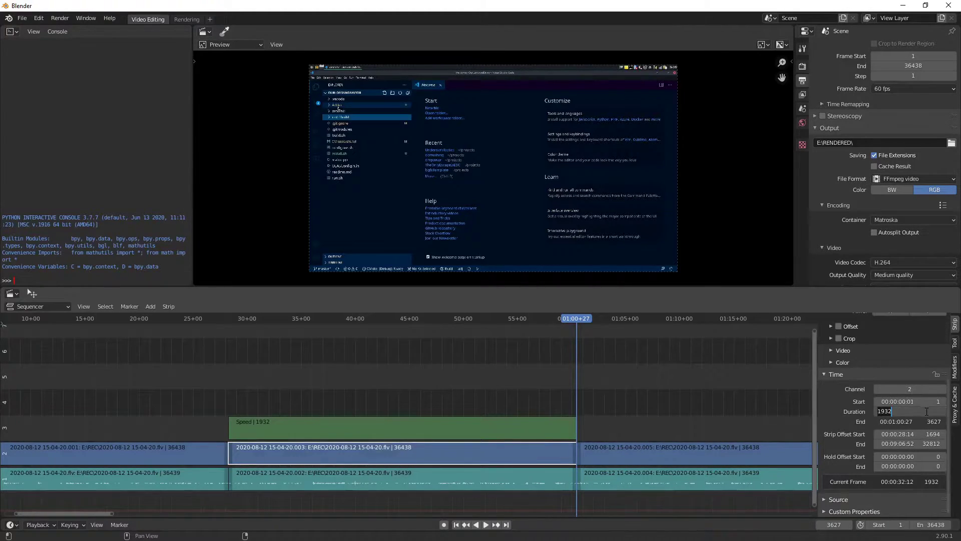
{"action": "left_click", "coordinate": [80, 281]}
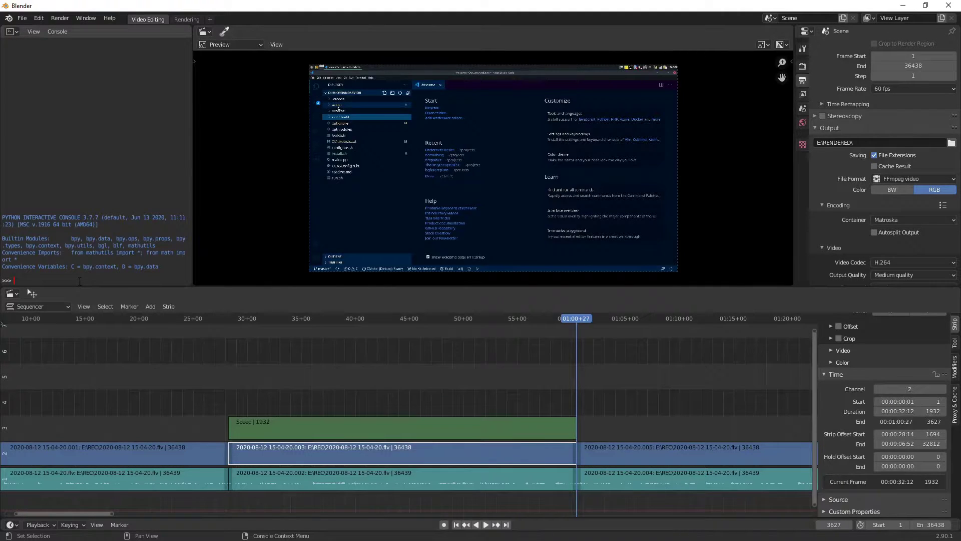
{"action": "type", "text": "1932/8"}
{"action": "key", "text": "Return"}
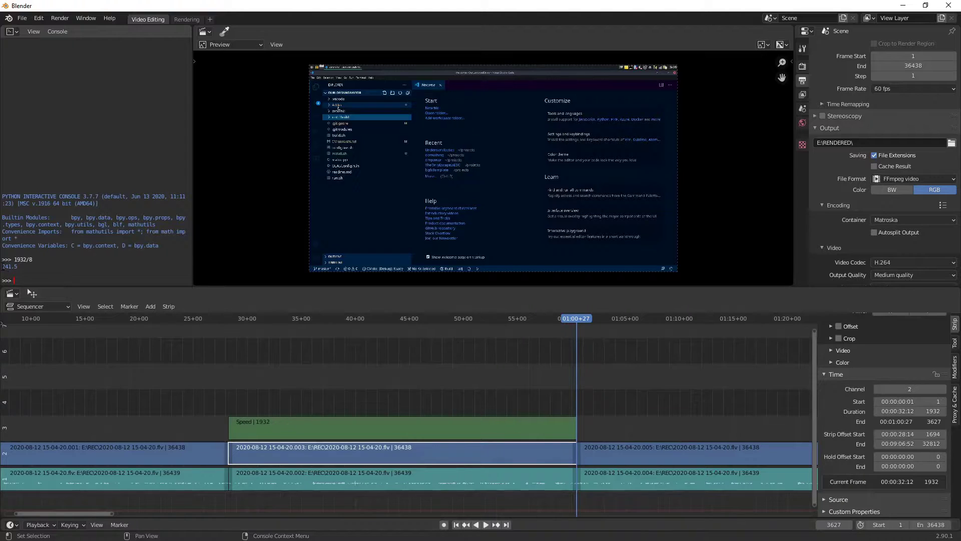
{"action": "left_click_drag", "start_coordinate": [2, 267], "coordinate": [20, 267]}
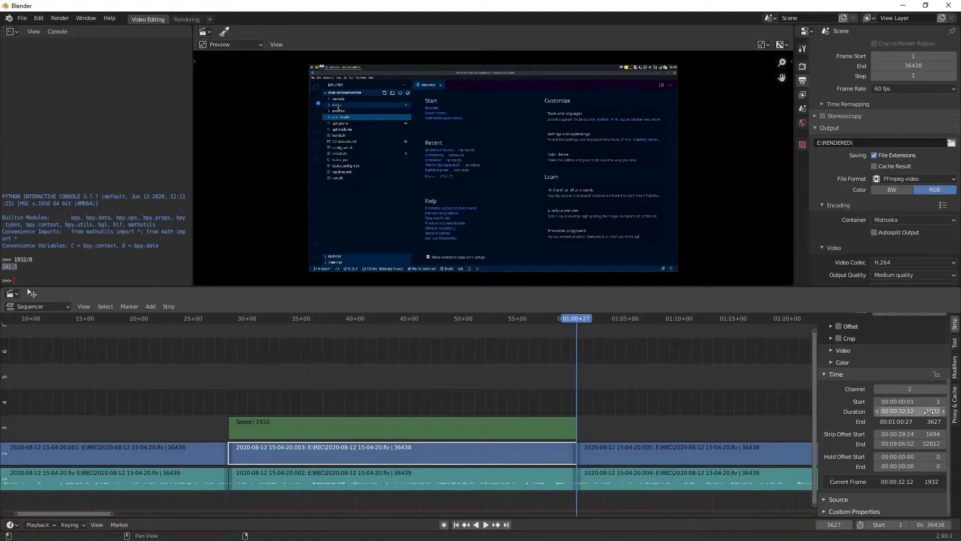
Step: Set the middle video segment's duration to 1932/8 in its Time settings
{"action": "left_click", "coordinate": [941, 411]}
{"action": "left_click", "coordinate": [917, 411]}
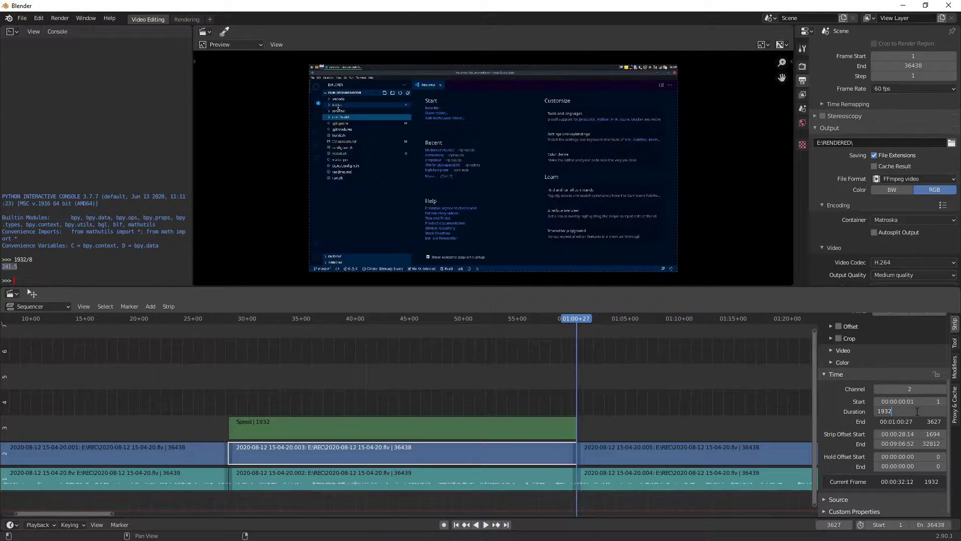
{"action": "type", "text": "/8"}
{"action": "key", "text": "Return"}
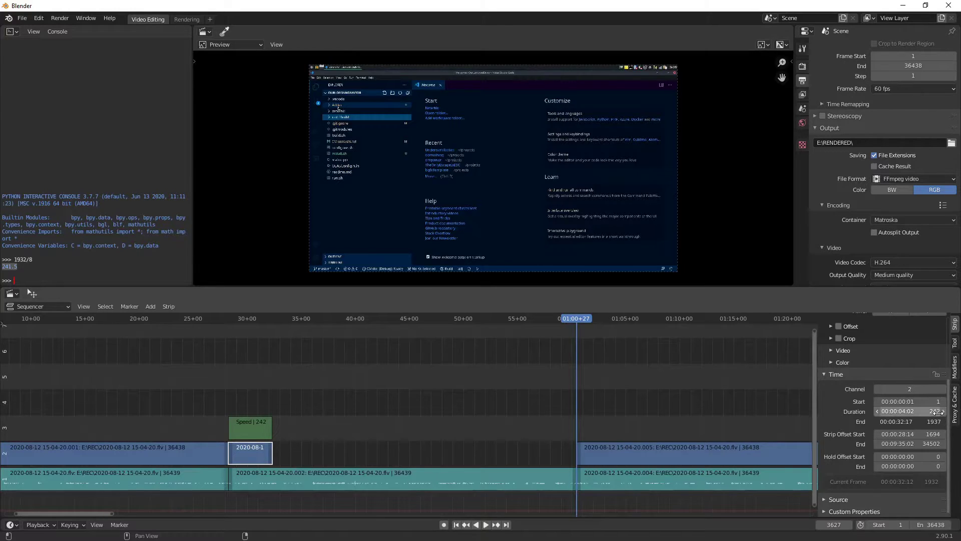
{"action": "left_click", "coordinate": [395, 373]}
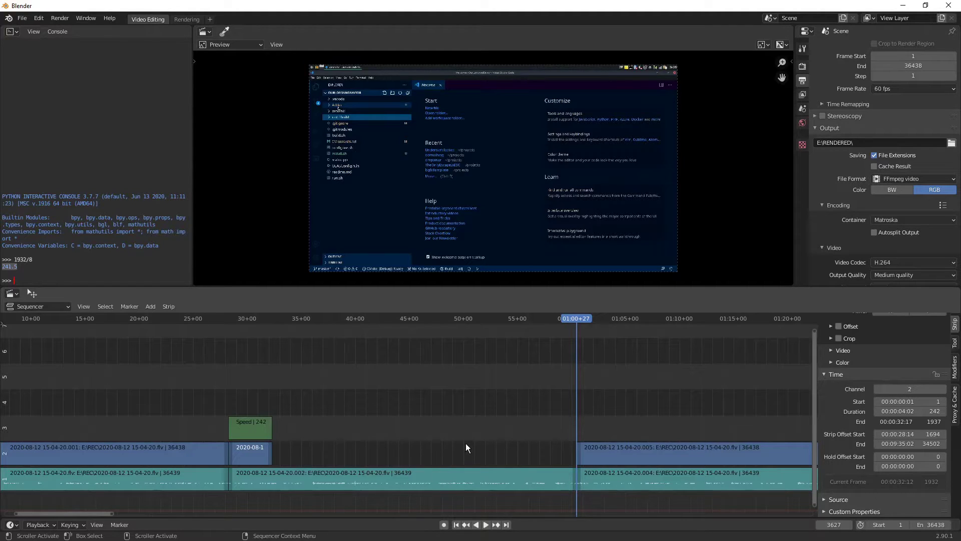
Step: Set the Pitch of the middle audio segment to 8
{"action": "left_click", "coordinate": [373, 485]}
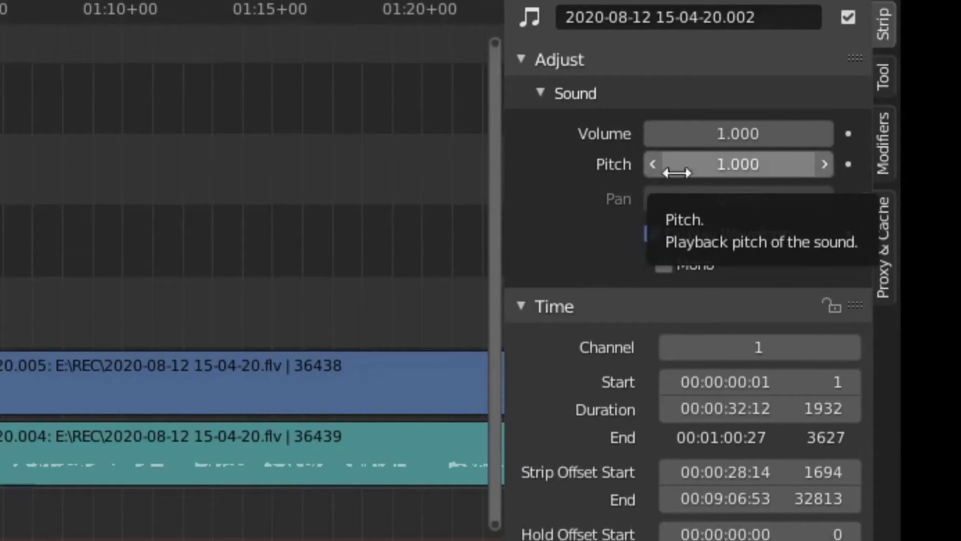
{"action": "left_click", "coordinate": [774, 165]}
{"action": "type", "text": "8"}
{"action": "key", "text": "Return"}
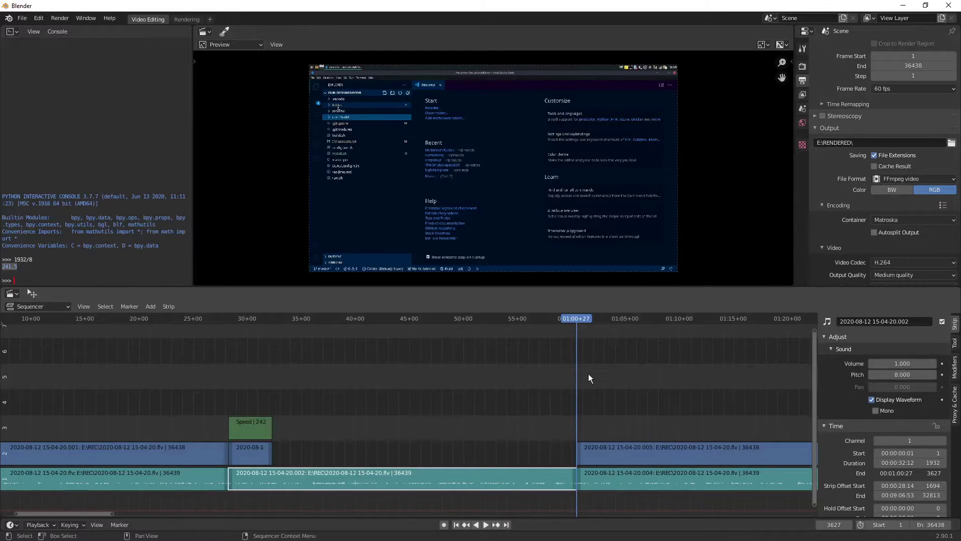
{"action": "left_click", "coordinate": [432, 387]}
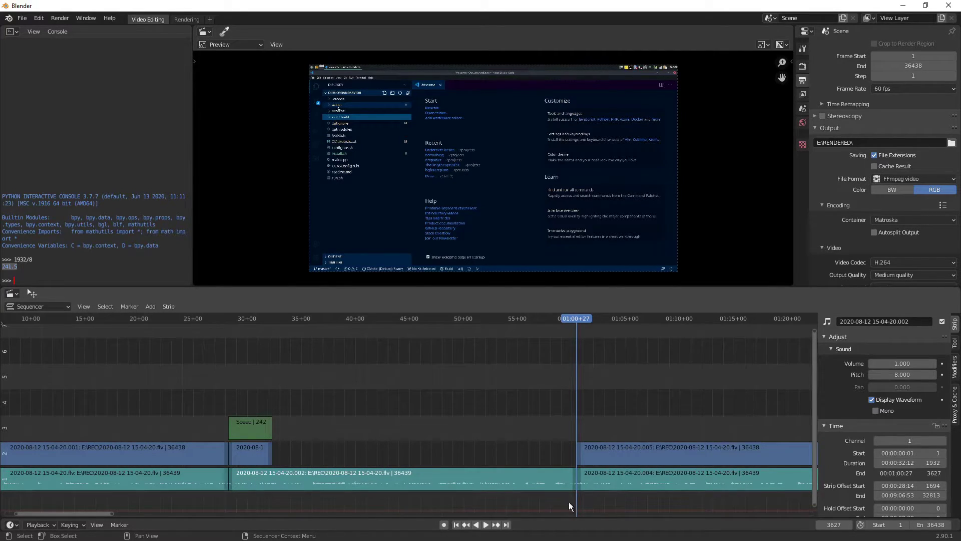
Step: Shorten the middle audio segment by snapping its end handle to the end of the sped-up video segment
{"action": "left_click", "coordinate": [574, 480]}
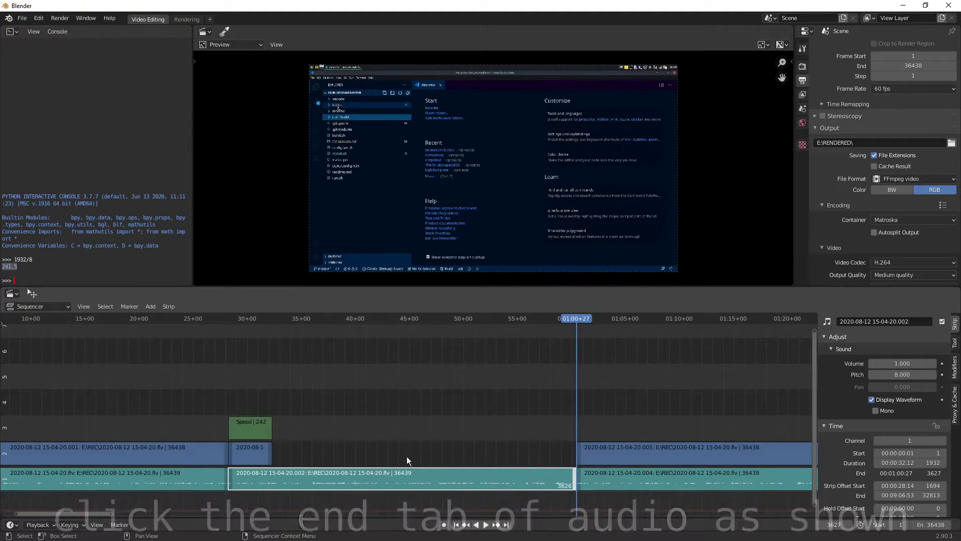
{"action": "key", "text": "g"}
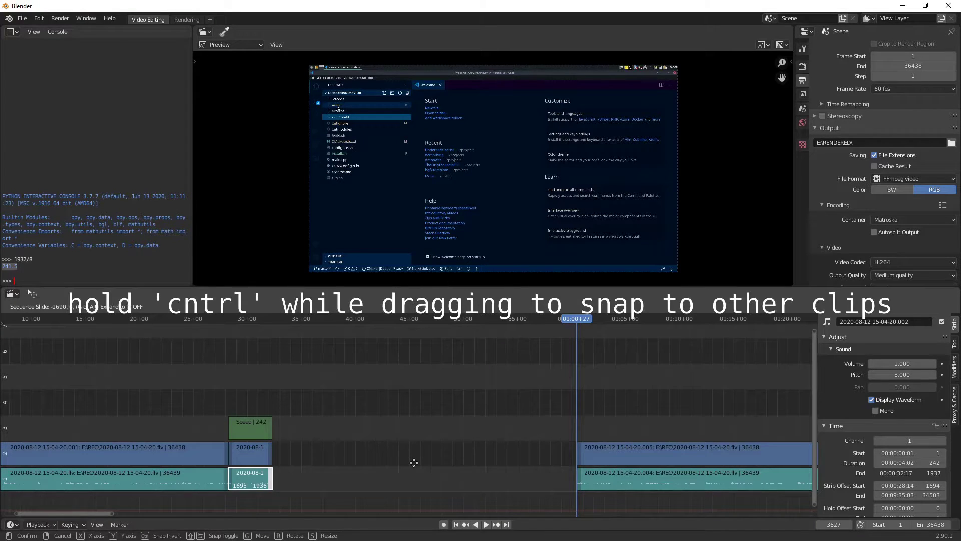
{"action": "left_click", "coordinate": [262, 470]}
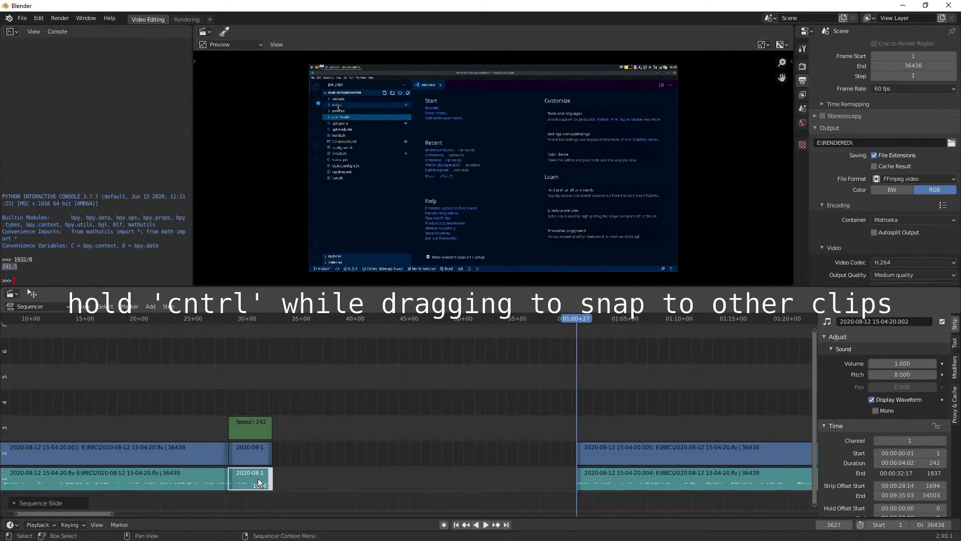
{"action": "left_click", "coordinate": [394, 456]}
Step: Set the Volume of the sped-up middle audio segment to 0.5
{"action": "scroll", "coordinate": [394, 456], "scroll_direction": "up", "scroll_amount": 5}
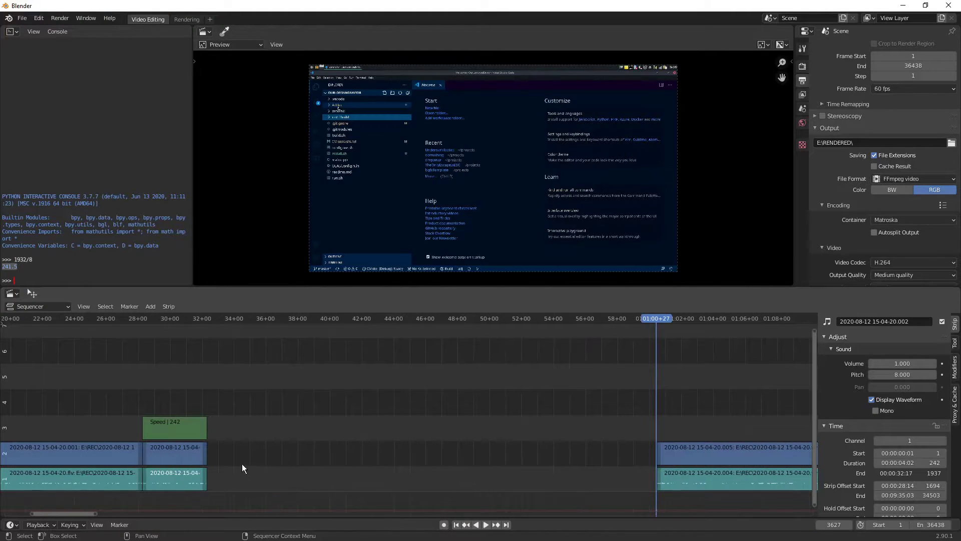
{"action": "scroll", "coordinate": [421, 479], "scroll_direction": "up", "scroll_amount": 3}
{"action": "left_click_drag", "start_coordinate": [410, 381], "coordinate": [449, 491]}
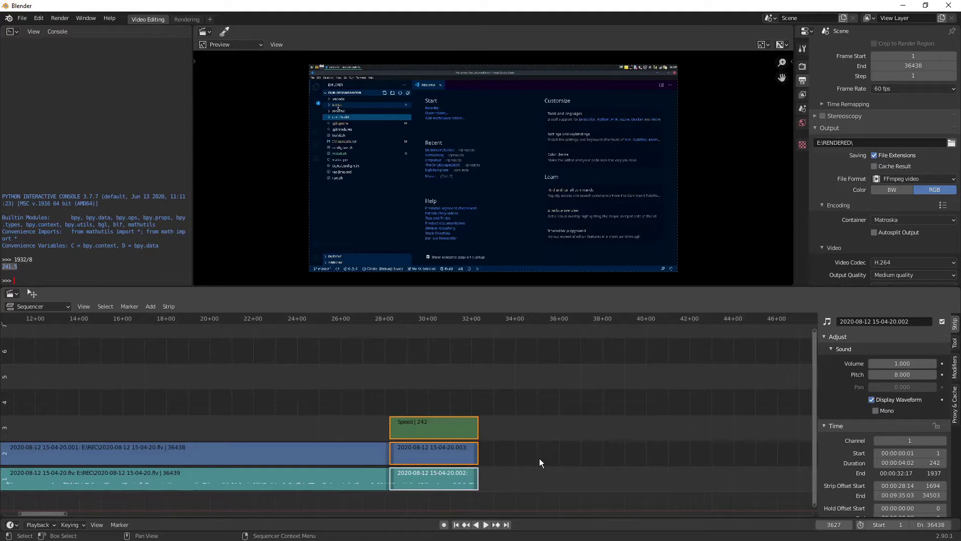
{"action": "left_click", "coordinate": [429, 489]}
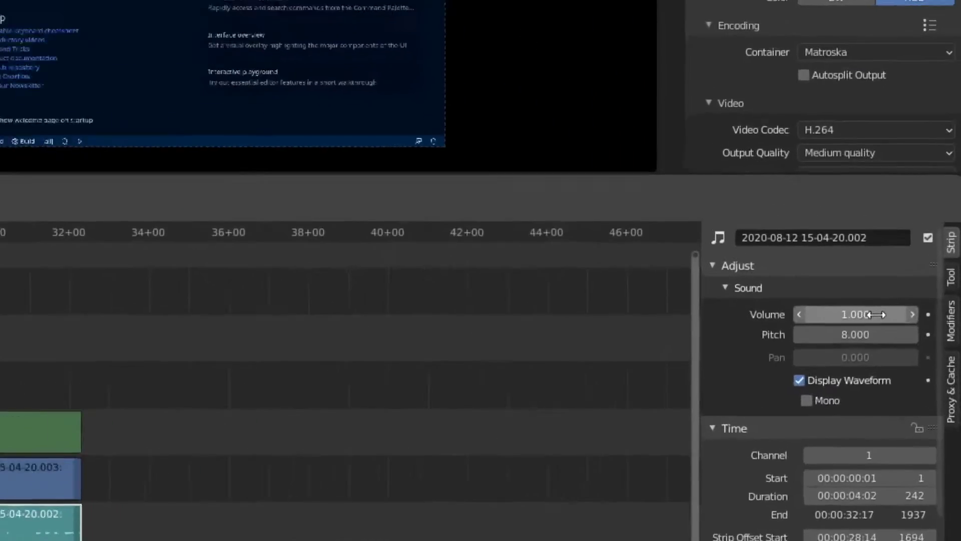
{"action": "left_click", "coordinate": [872, 314]}
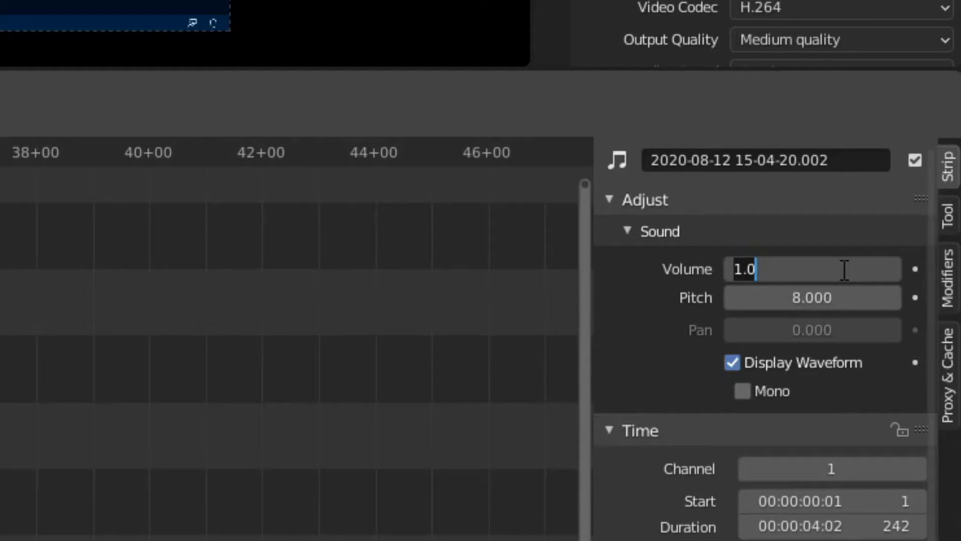
{"action": "key", "text": "BackSpace"}
{"action": "type", "text": ".5"}
{"action": "key", "text": "Return"}
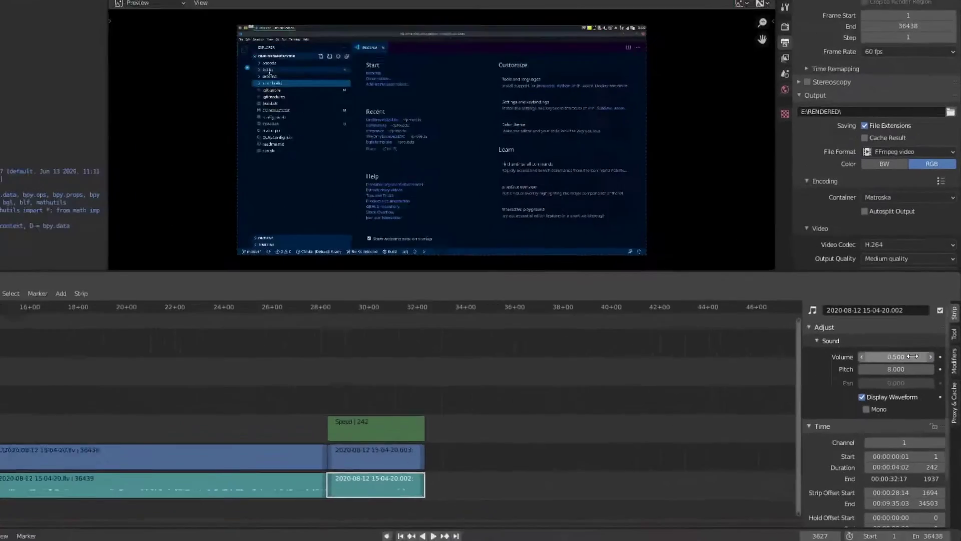
Step: Move the last video and audio segments together to start at about 35 seconds, leaving a small gap after the sped-up section
{"action": "scroll", "coordinate": [267, 398], "scroll_direction": "down", "scroll_amount": 3}
{"action": "left_click_drag", "start_coordinate": [266, 387], "coordinate": [266, 510]}
{"action": "left_click", "coordinate": [509, 430]}
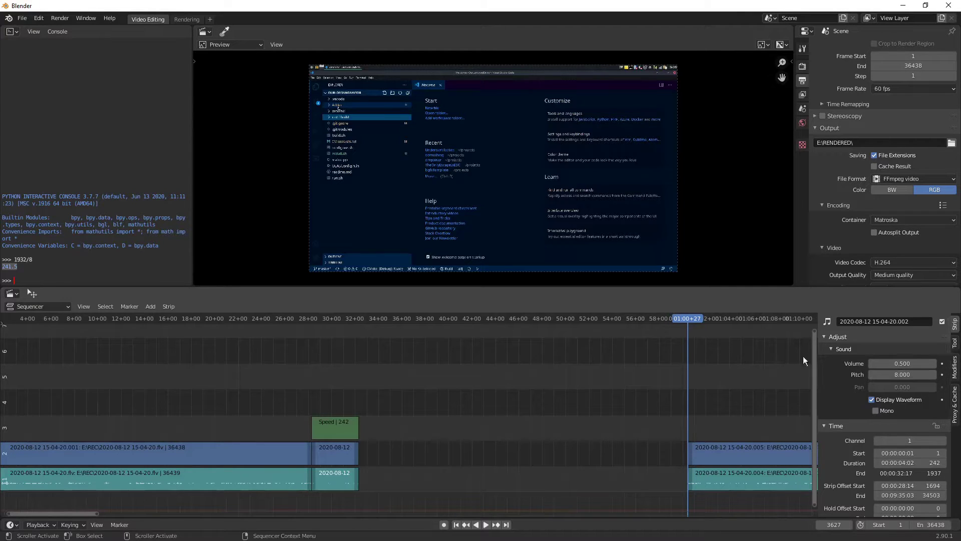
{"action": "left_click_drag", "start_coordinate": [643, 321], "coordinate": [389, 321]}
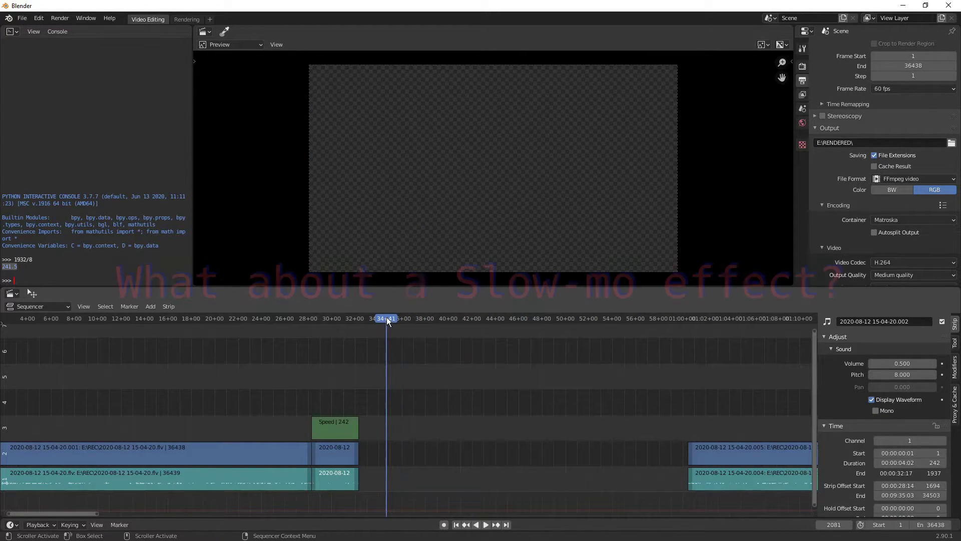
{"action": "left_click_drag", "start_coordinate": [643, 405], "coordinate": [721, 498]}
{"action": "key", "text": "g"}
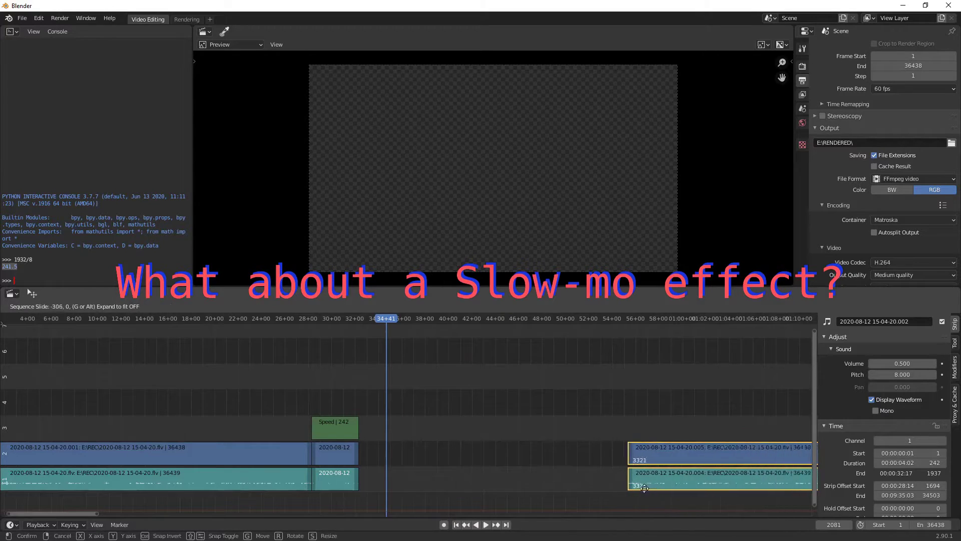
{"action": "left_click", "coordinate": [409, 480]}
Step: Play and scrub through the last video segment to examine its footage for a section to slow down
{"action": "key", "text": "space"}
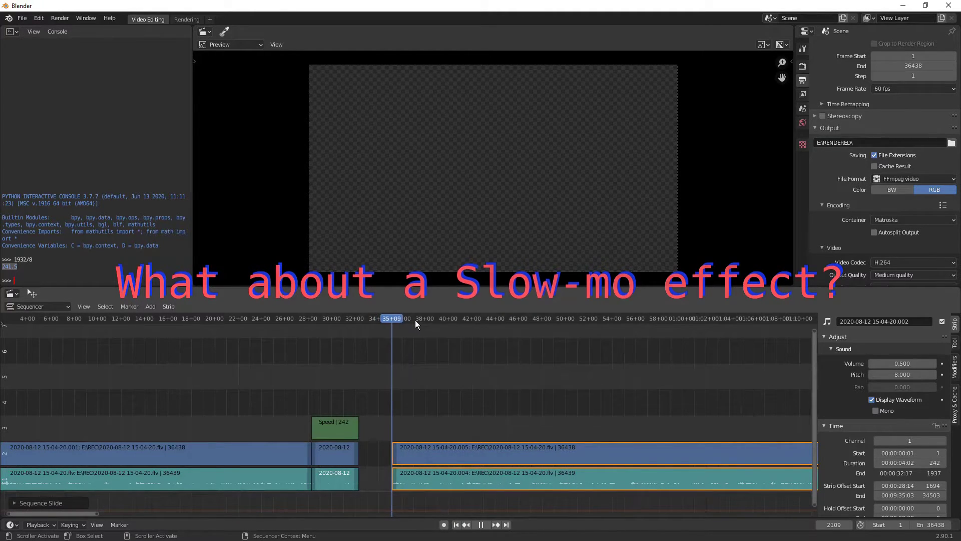
{"action": "key", "text": "space"}
{"action": "left_click", "coordinate": [434, 371]}
{"action": "scroll", "coordinate": [430, 401], "scroll_direction": "up", "scroll_amount": 2}
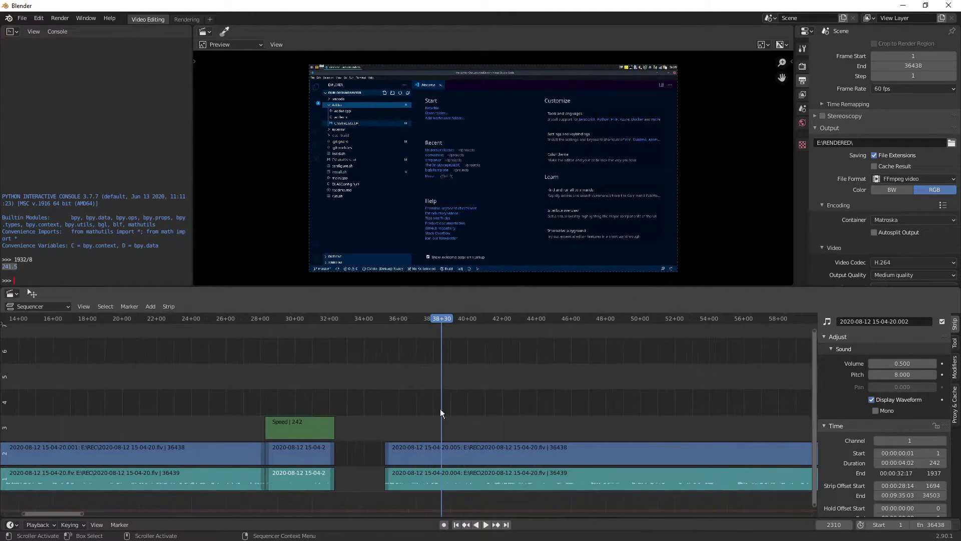
{"action": "left_click", "coordinate": [601, 319]}
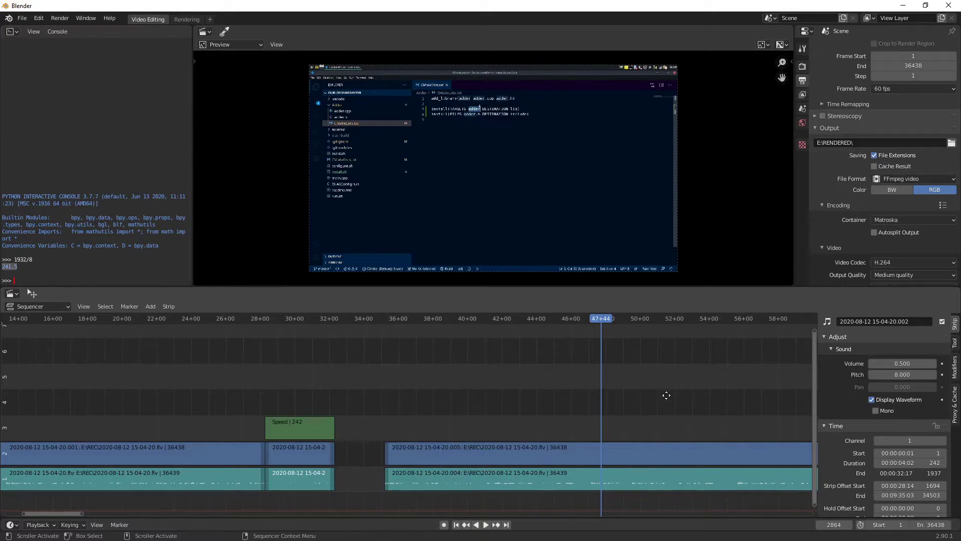
{"action": "middle_click_drag", "start_coordinate": [666, 396], "coordinate": [247, 369]}
{"action": "left_click_drag", "start_coordinate": [461, 324], "coordinate": [515, 400]}
{"action": "scroll", "coordinate": [543, 434], "scroll_direction": "up", "scroll_amount": 5}
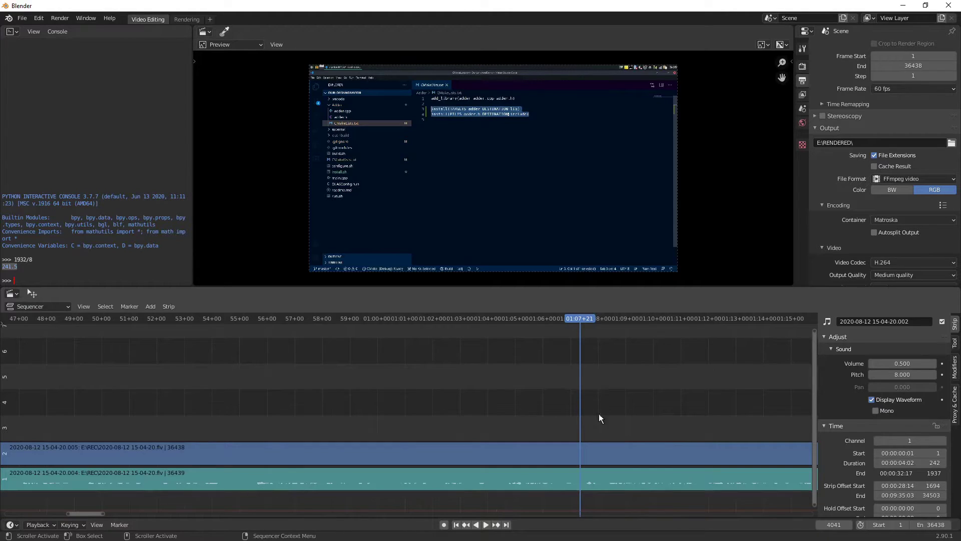
{"action": "scroll", "coordinate": [573, 388], "scroll_direction": "left", "scroll_amount": 8, "text": "ctrl"}
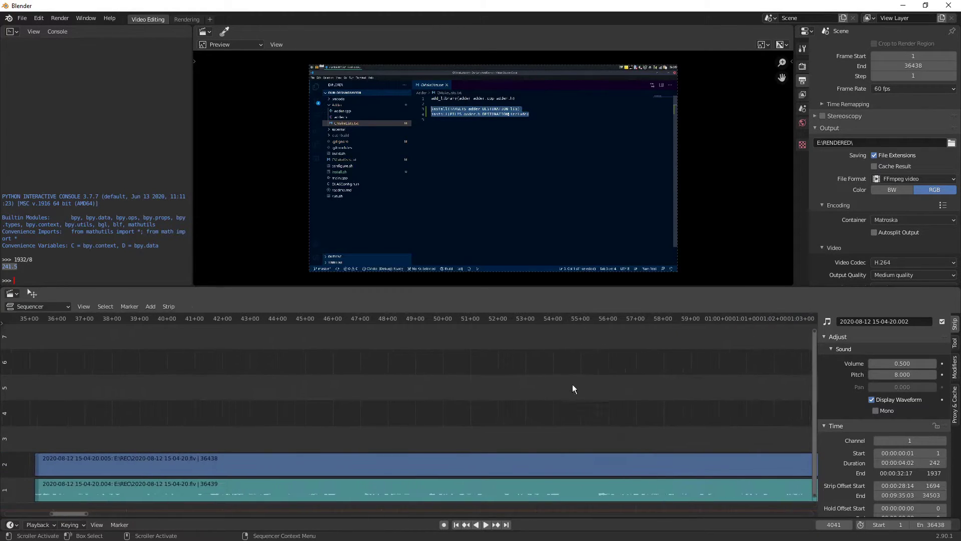
Step: Soft-cut the last video and audio segments at 38+41 and select the short video piece before the cut
{"action": "left_click", "coordinate": [259, 319]}
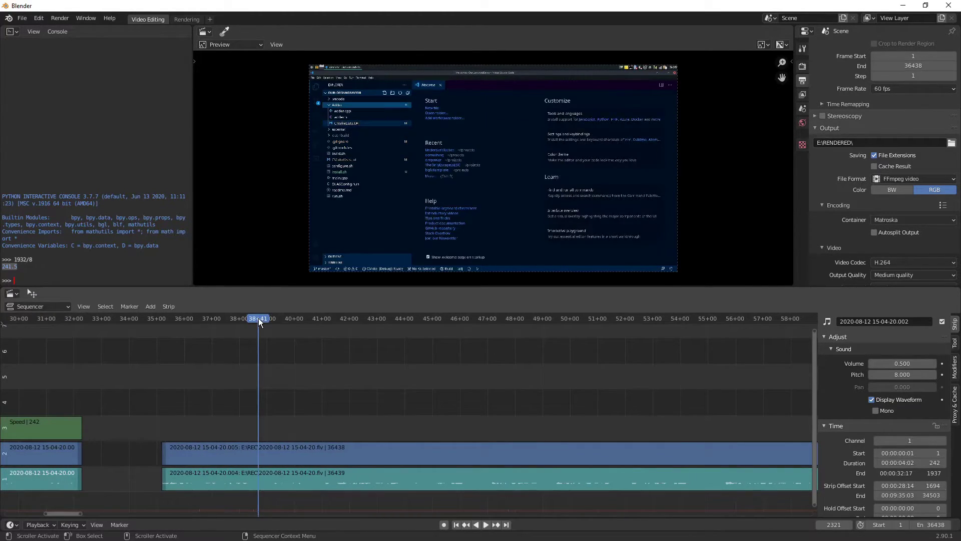
{"action": "left_click", "coordinate": [249, 459]}
{"action": "left_click", "coordinate": [215, 478], "text": "shift"}
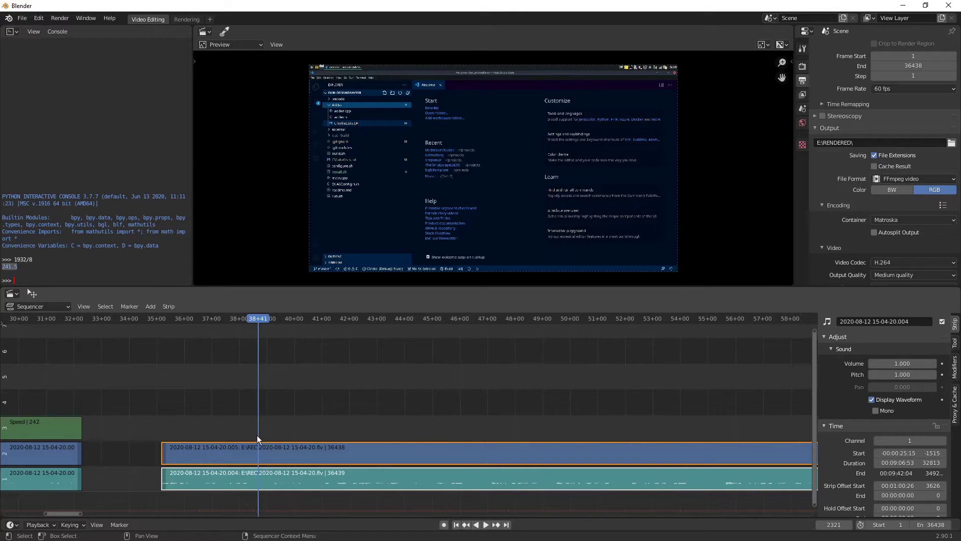
{"action": "key", "text": "k"}
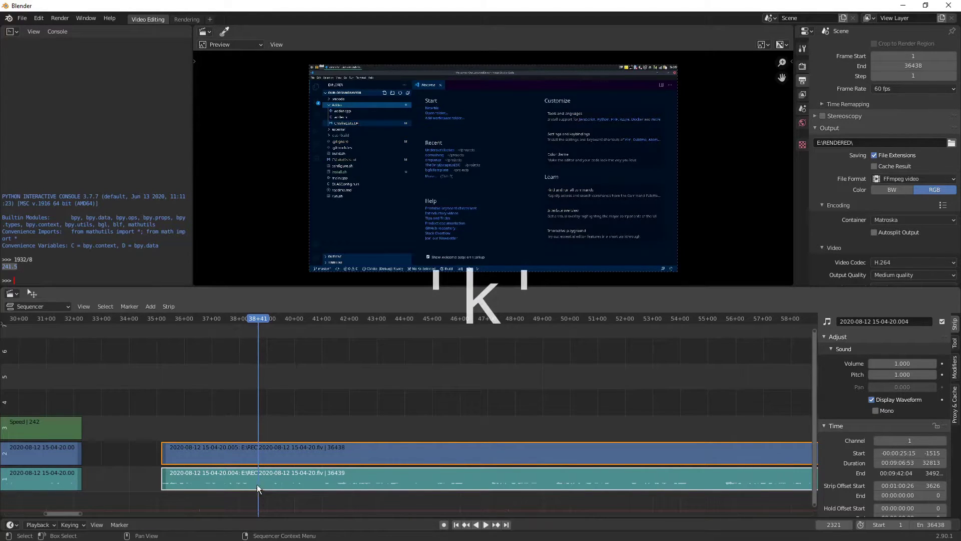
{"action": "middle_click_drag", "start_coordinate": [180, 419], "coordinate": [353, 453]}
{"action": "left_click", "coordinate": [353, 453]}
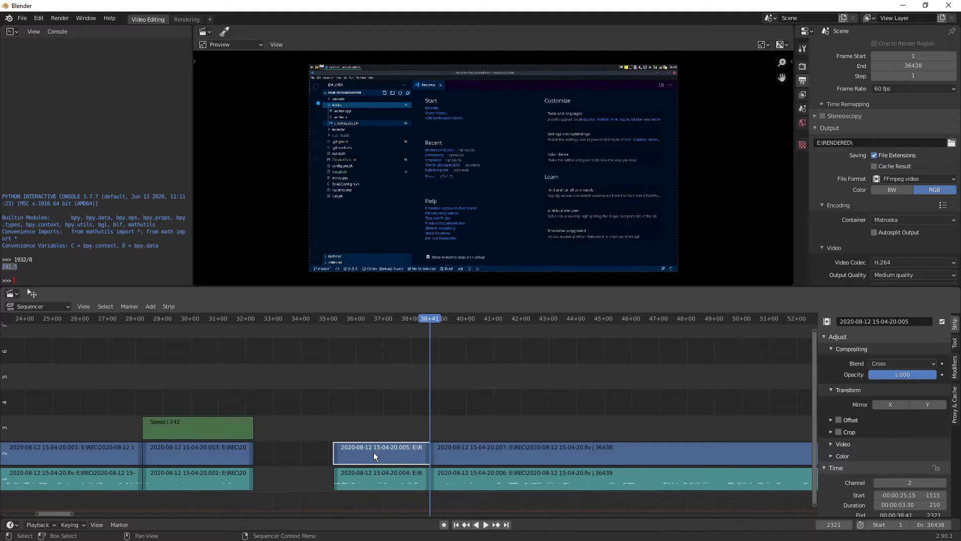
Step: Add a Speed Control effect strip to the short video piece before the cut at 38+41
{"action": "key", "text": "shift+a"}
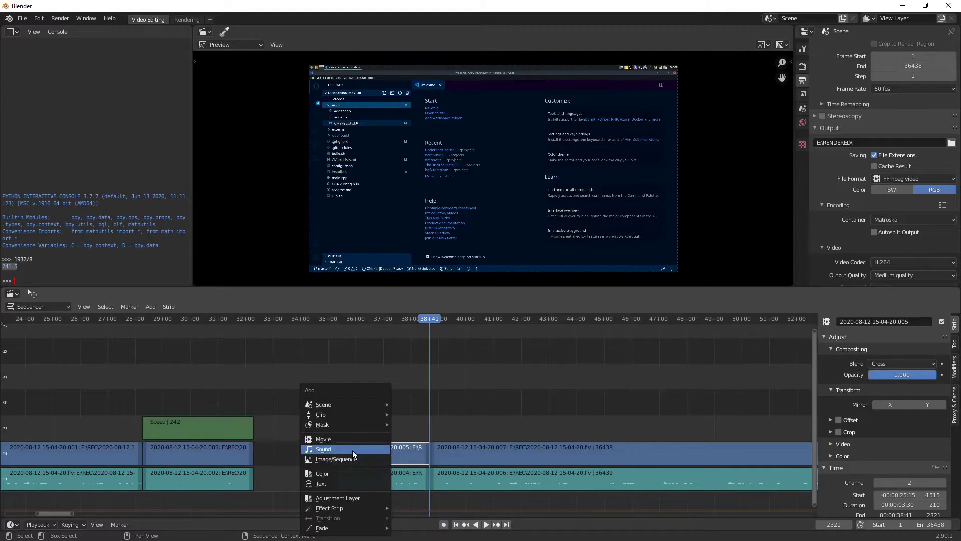
{"action": "mouse_move", "coordinate": [341, 508]}
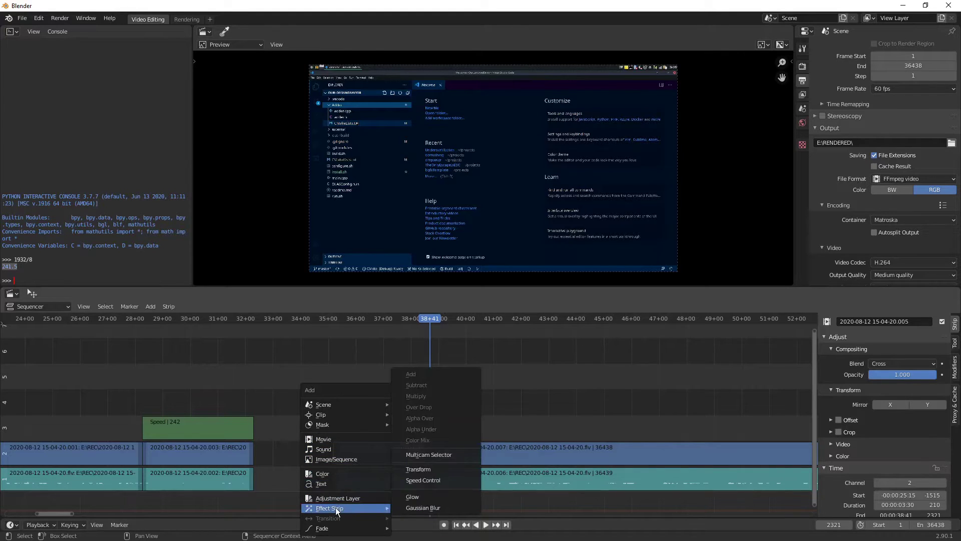
{"action": "left_click", "coordinate": [429, 481]}
{"action": "left_click", "coordinate": [401, 423]}
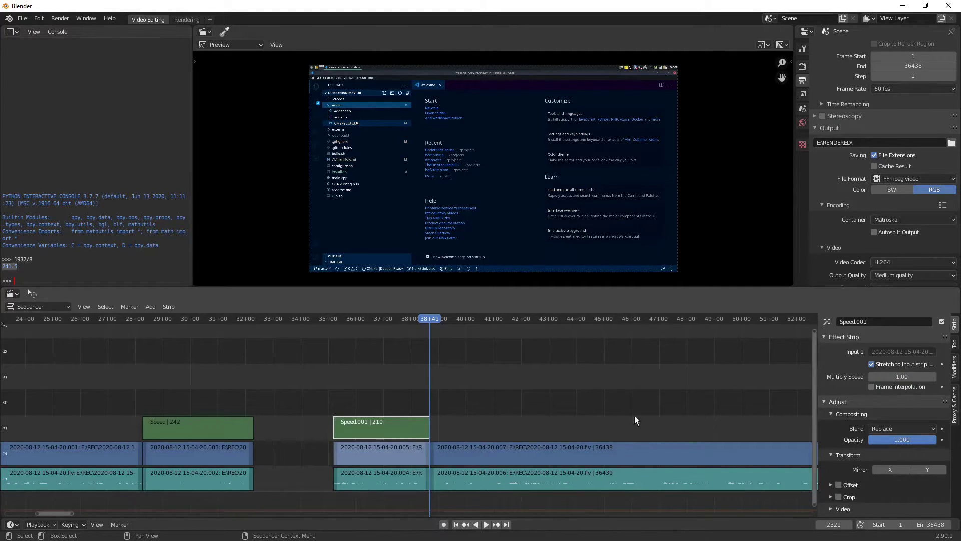
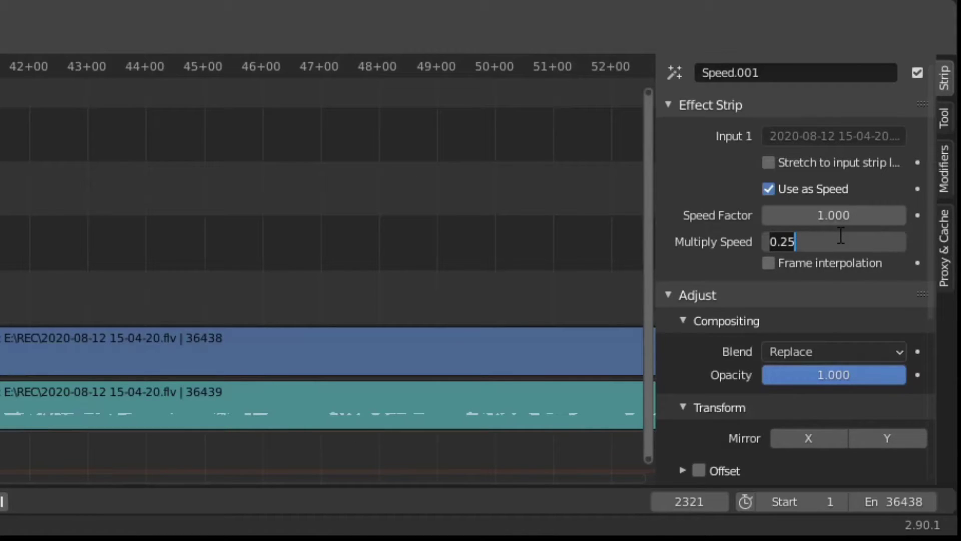
Step: Set the Multiply Speed of the short piece's speed effect to 0.1
{"action": "key", "text": "BackSpace"}
{"action": "key", "text": "BackSpace"}
{"action": "key", "text": "BackSpace"}
{"action": "key", "text": "BackSpace"}
{"action": "type", "text": "0.1"}
{"action": "key", "text": "Return"}
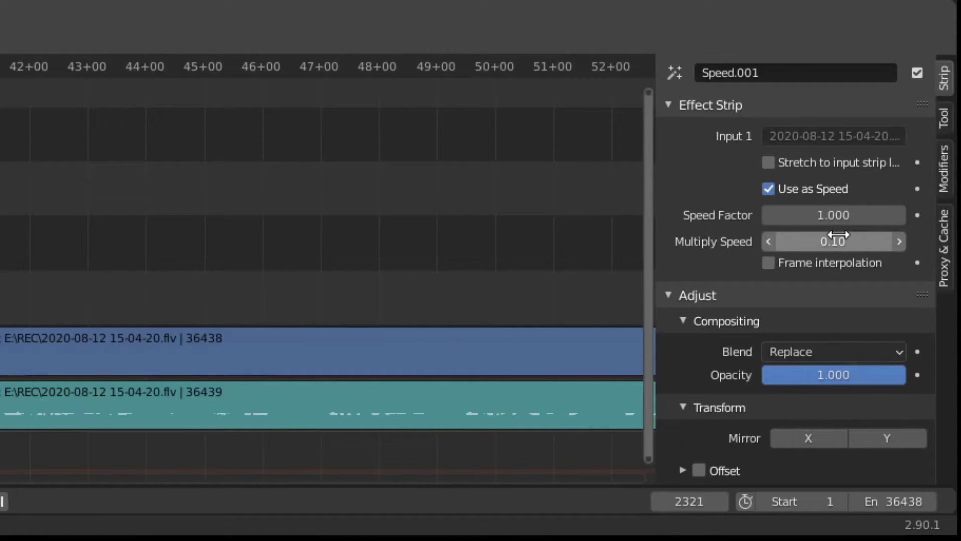
Step: Set the Multiply Speed of the short piece's speed effect to 0.5
{"action": "left_click", "coordinate": [801, 240]}
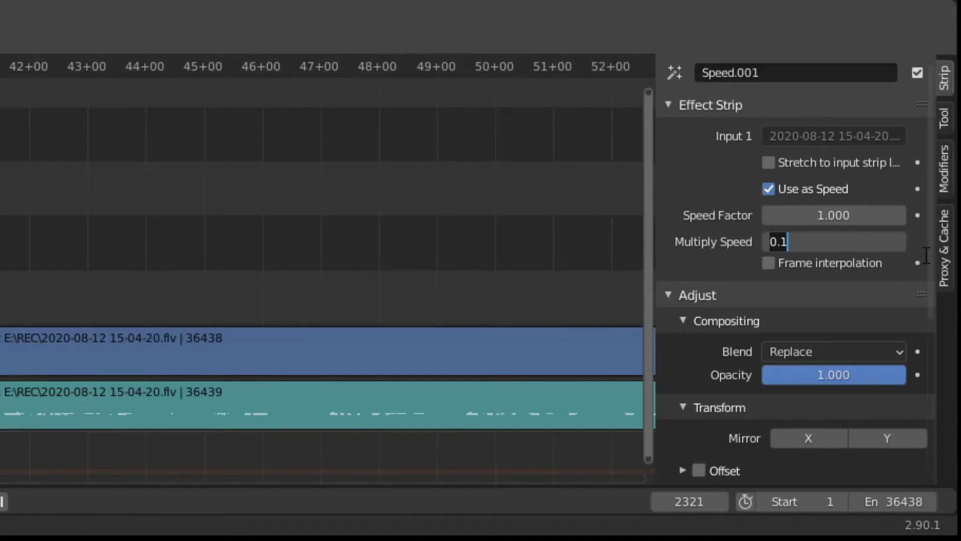
{"action": "key", "text": "BackSpace"}
{"action": "key", "text": "BackSpace"}
{"action": "key", "text": "BackSpace"}
{"action": "type", "text": "0.5"}
{"action": "key", "text": "Return"}
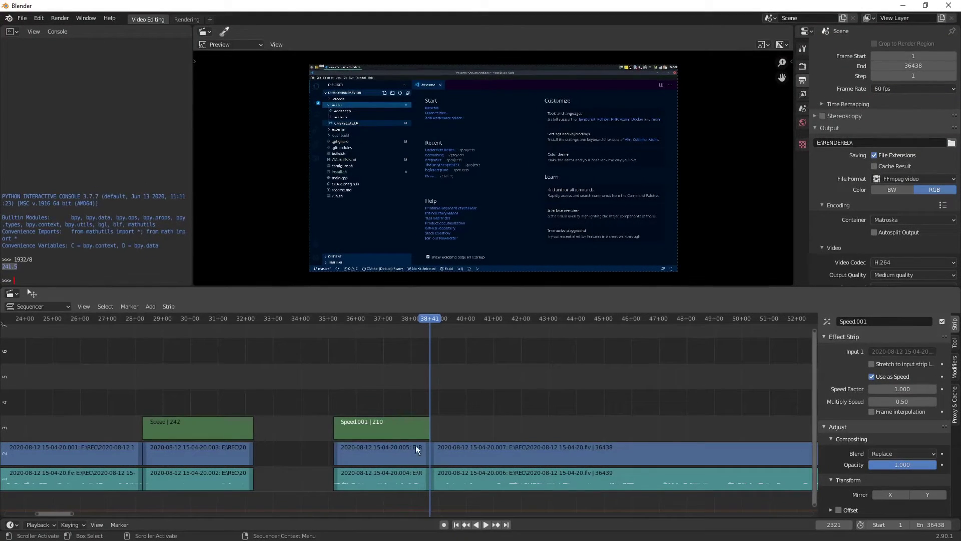
Step: Move the short piece's speed effect, video and audio strips together up to channels 4–6, starting at about 32+28
{"action": "left_click", "coordinate": [71, 393]}
{"action": "left_click", "coordinate": [393, 425]}
{"action": "left_click_drag", "start_coordinate": [357, 370], "coordinate": [365, 492]}
{"action": "key", "text": "g"}
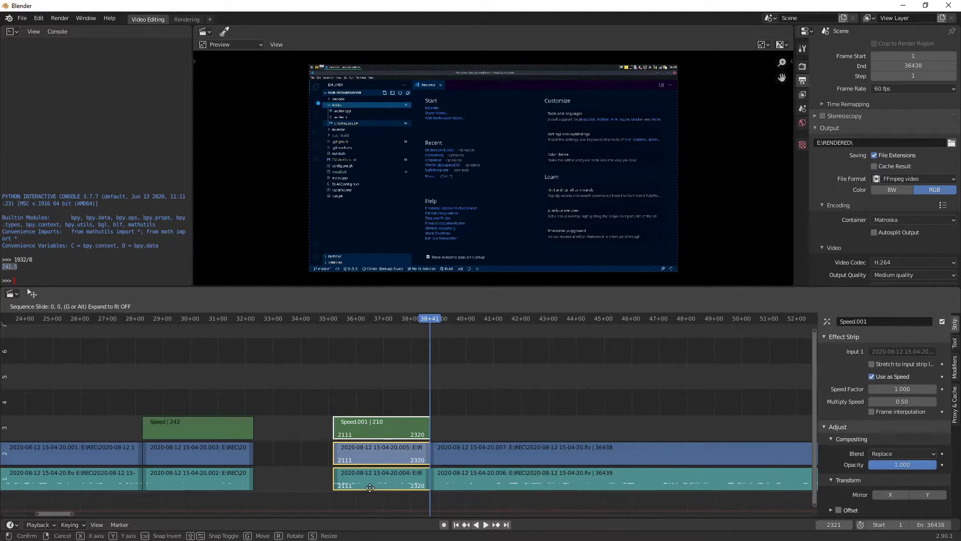
{"action": "right_click", "coordinate": [367, 485]}
{"action": "left_click_drag", "start_coordinate": [306, 377], "coordinate": [371, 496]}
{"action": "key", "text": "g"}
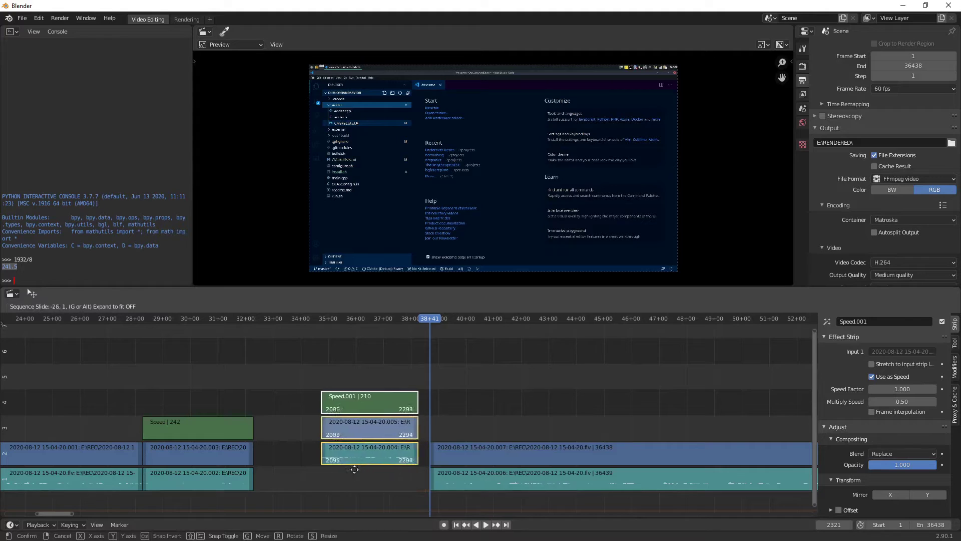
{"action": "left_click", "coordinate": [295, 412]}
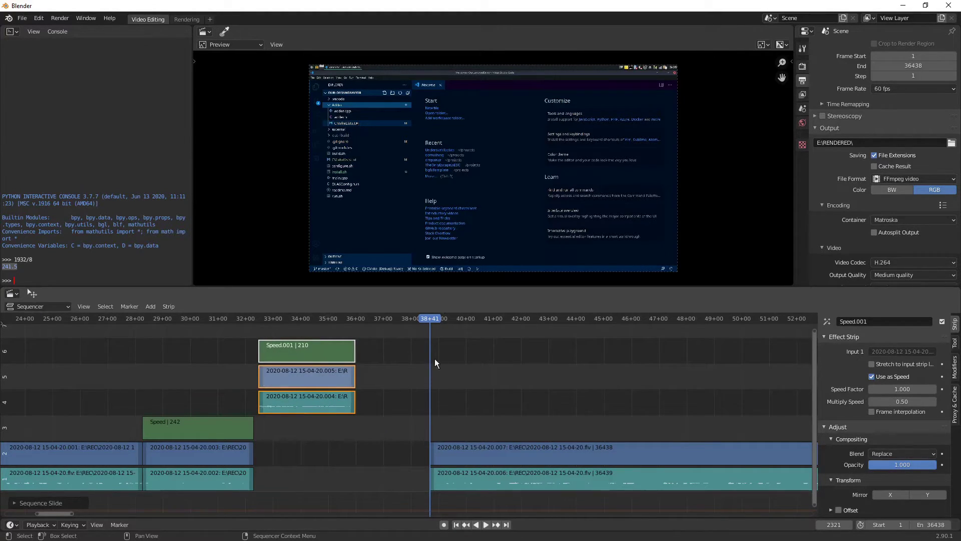
{"action": "left_click", "coordinate": [393, 366]}
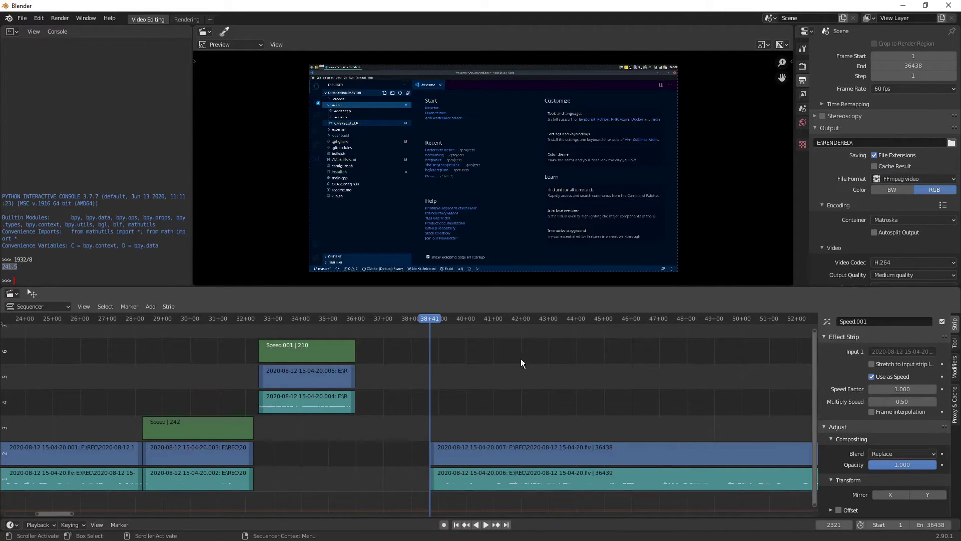
Step: Double the duration of the short video strip in channel 5 to 420 frames using 210*2
{"action": "left_click", "coordinate": [309, 319]}
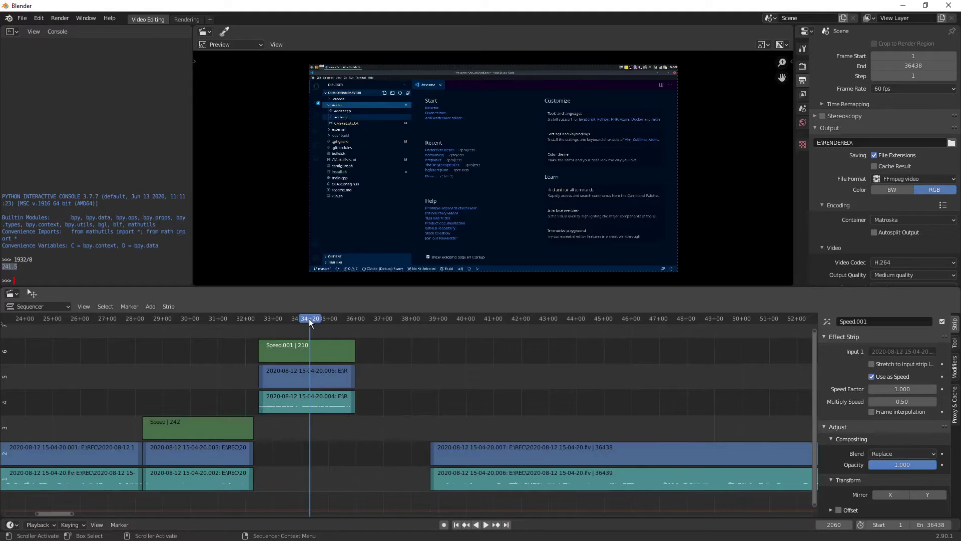
{"action": "left_click", "coordinate": [311, 373]}
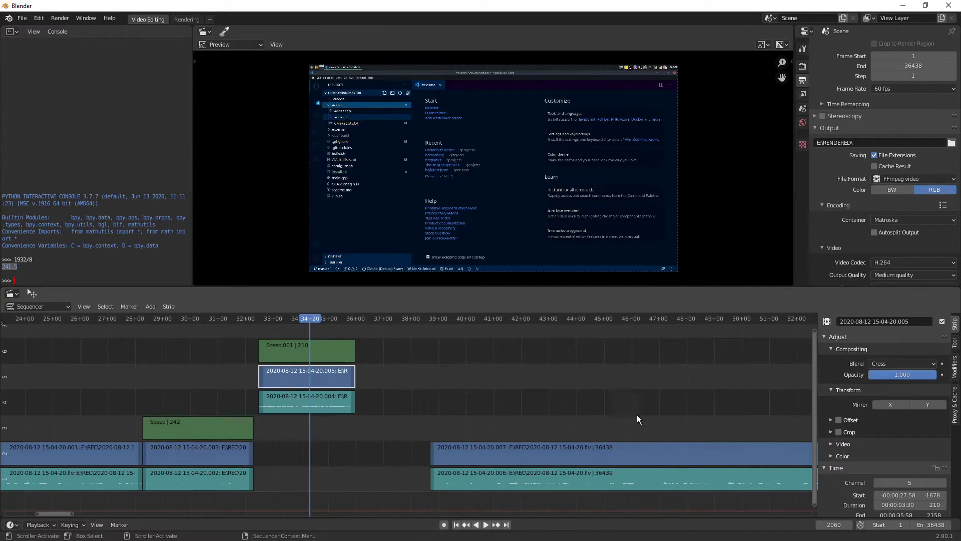
{"action": "scroll", "coordinate": [896, 435], "scroll_direction": "down", "scroll_amount": 5}
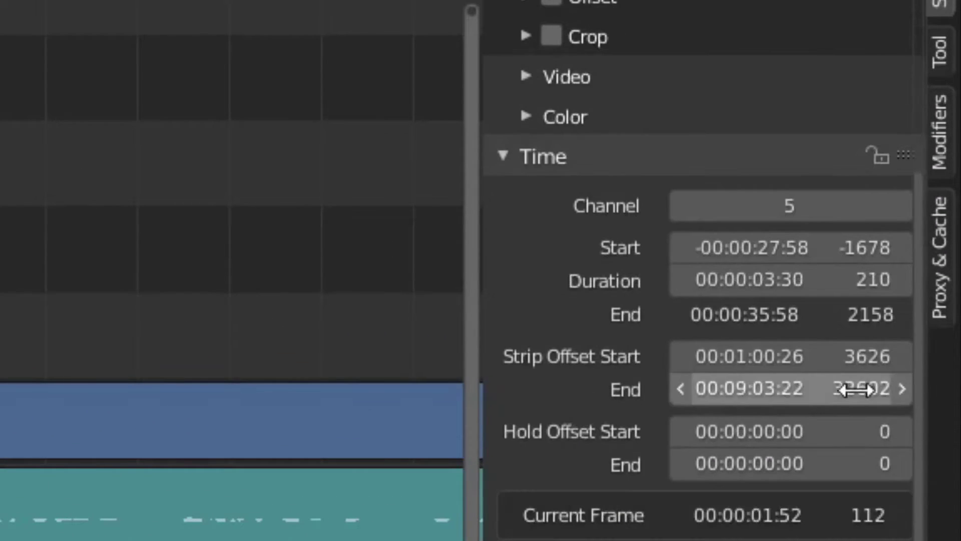
{"action": "left_click", "coordinate": [831, 283]}
{"action": "left_click", "coordinate": [830, 284]}
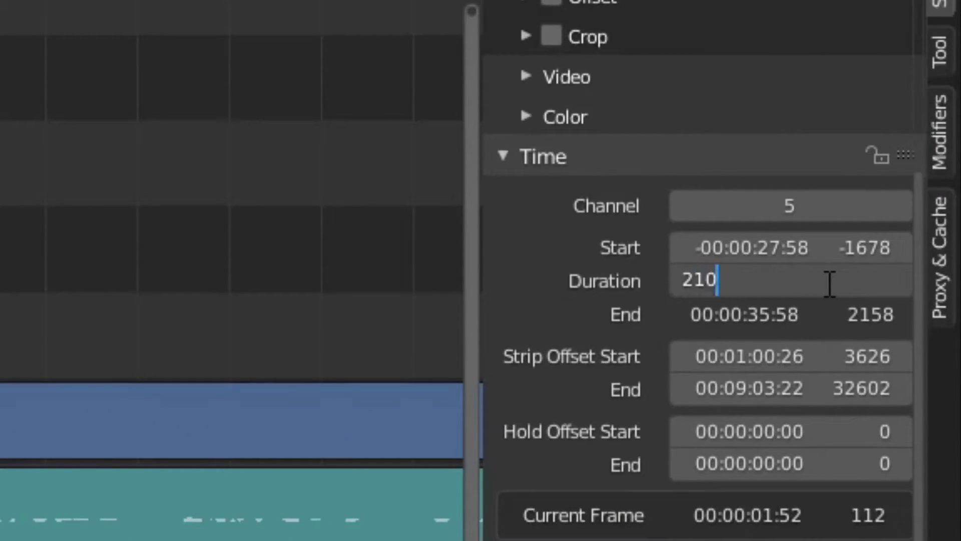
{"action": "type", "text": "*2"}
{"action": "key", "text": "Return"}
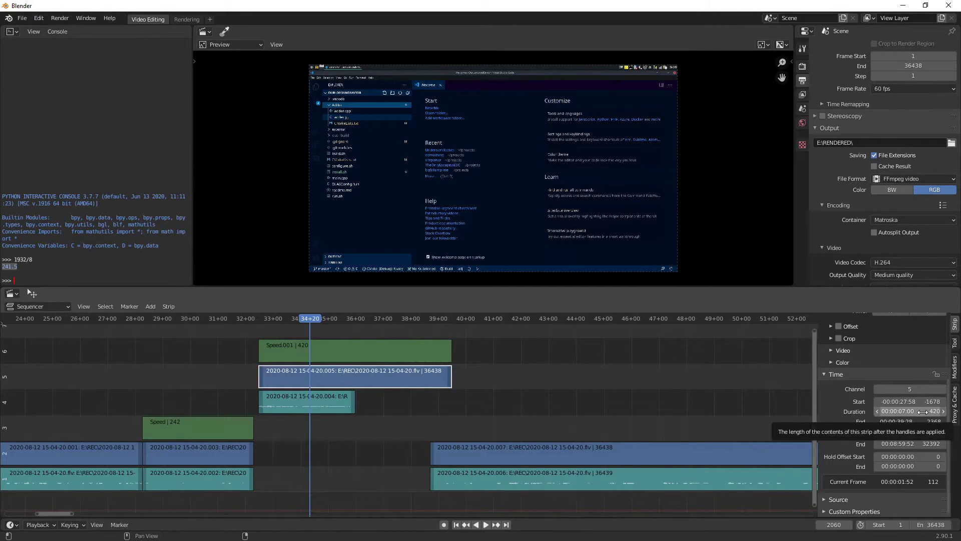
{"action": "left_click", "coordinate": [610, 398]}
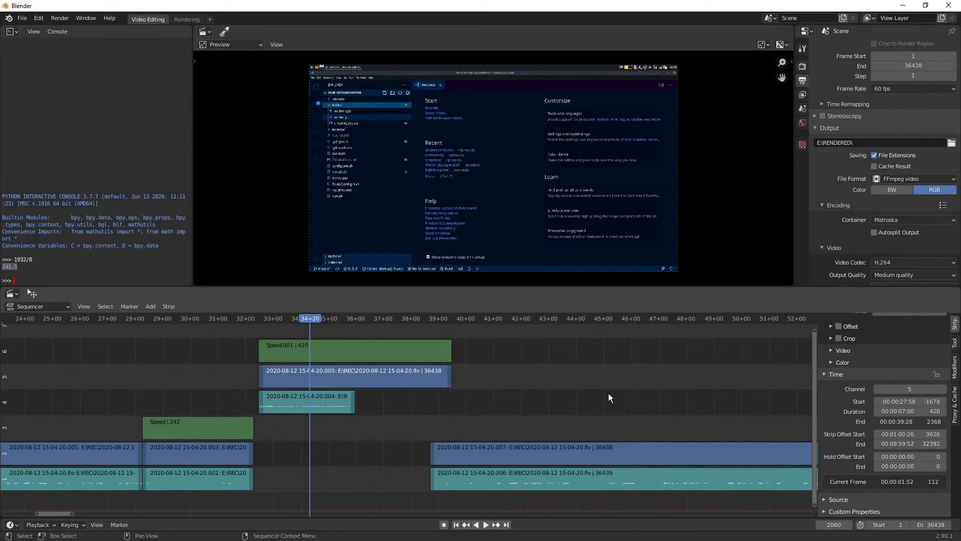
Step: Set the Pitch of the short audio strip in channel 4 to 0.5
{"action": "left_click", "coordinate": [313, 402]}
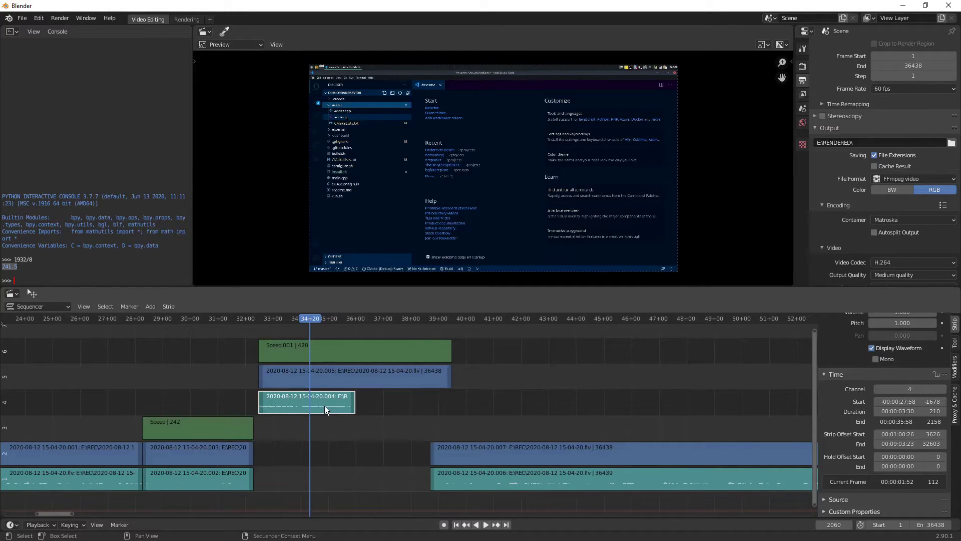
{"action": "scroll", "coordinate": [855, 439], "scroll_direction": "up", "scroll_amount": 3}
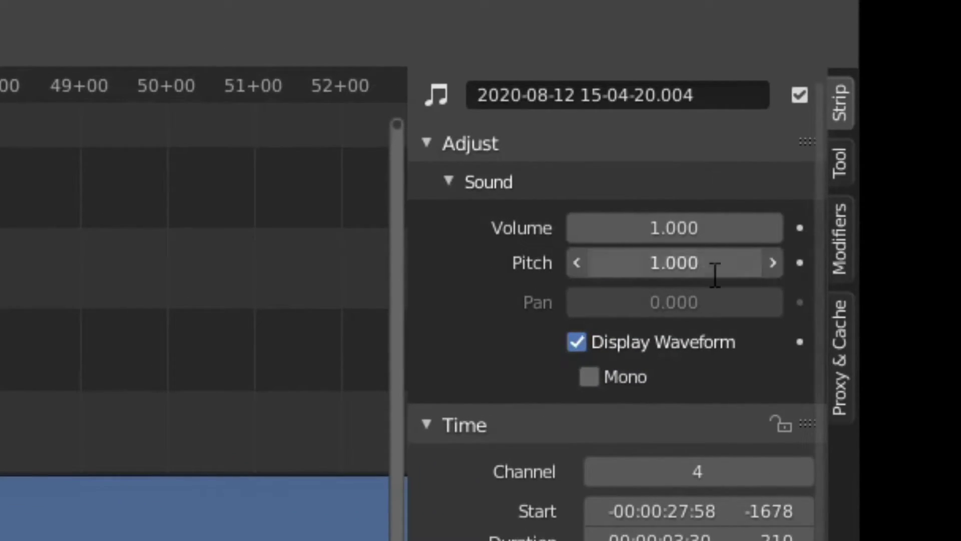
{"action": "left_click", "coordinate": [715, 270]}
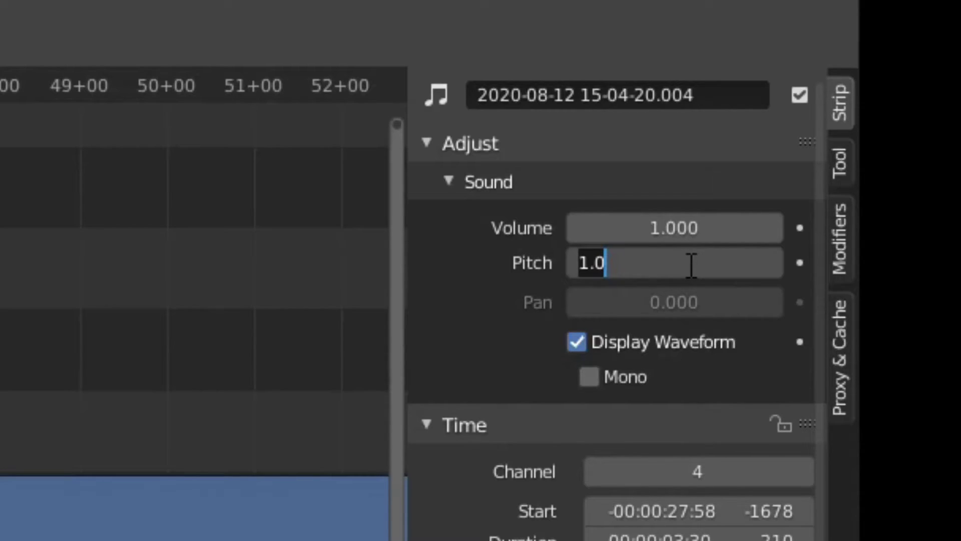
{"action": "key", "text": "BackSpace"}
{"action": "type", "text": ".5"}
{"action": "key", "text": "Return"}
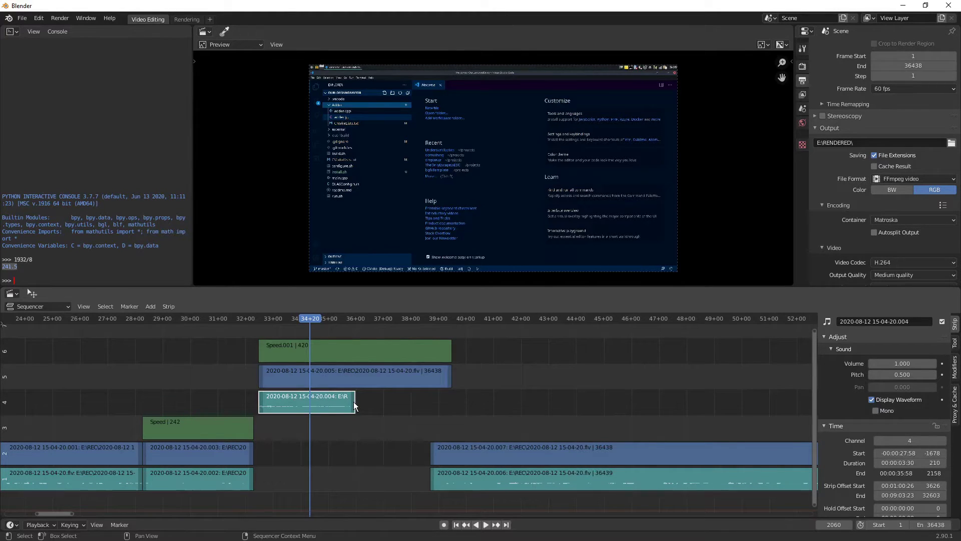
Step: Extend the short audio strip to 420 frames to match its video, and shift the last video and audio segments to start at about 41 seconds
{"action": "scroll", "coordinate": [351, 402], "scroll_direction": "up", "scroll_amount": 4}
{"action": "left_click_drag", "start_coordinate": [319, 403], "coordinate": [590, 500]}
{"action": "left_click", "coordinate": [484, 401]}
{"action": "scroll", "coordinate": [575, 426], "scroll_direction": "down", "scroll_amount": 2}
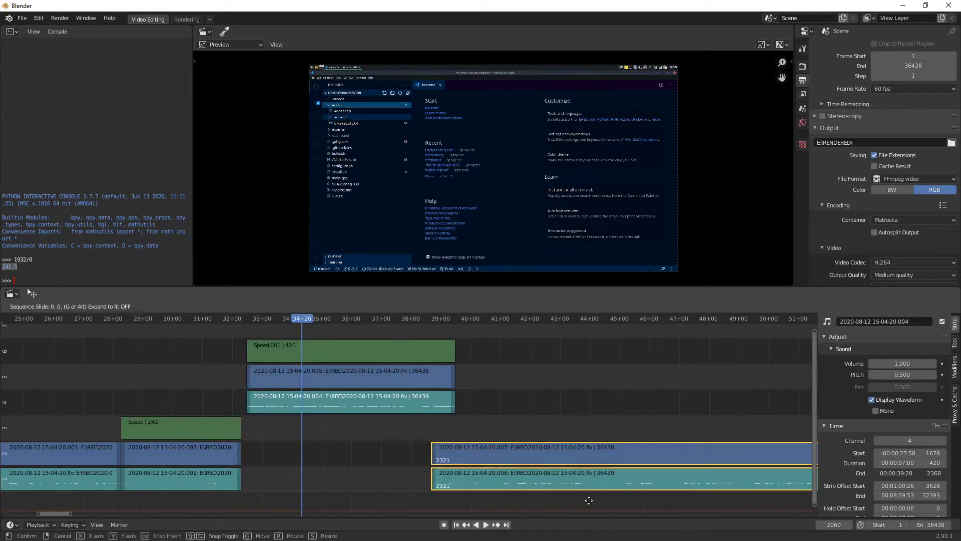
{"action": "left_click_drag", "start_coordinate": [440, 478], "coordinate": [504, 478]}
Step: Move the slowed speed, video and audio strips down to channels 1–3, directly after the sped-up section
{"action": "left_click_drag", "start_coordinate": [418, 467], "coordinate": [356, 351]}
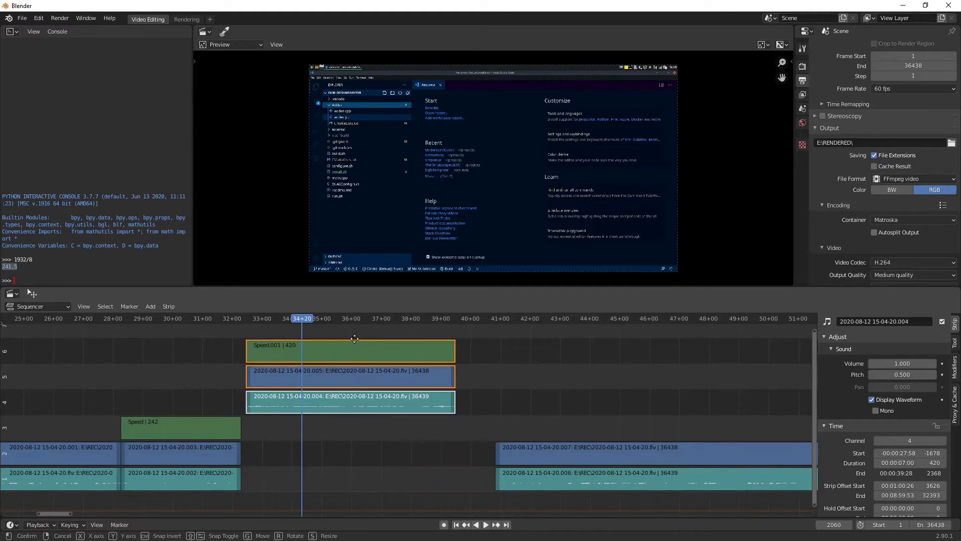
{"action": "key", "text": "g"}
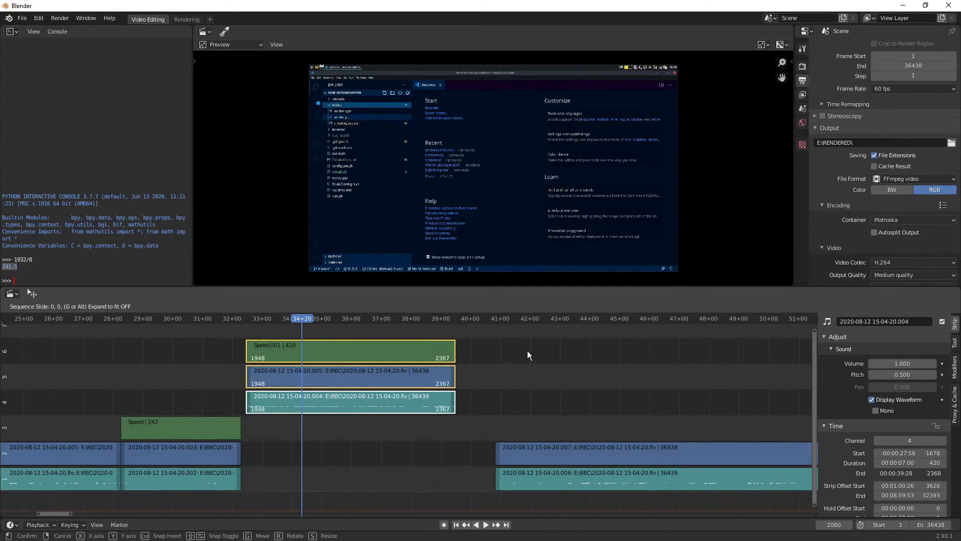
{"action": "left_click", "coordinate": [388, 345]}
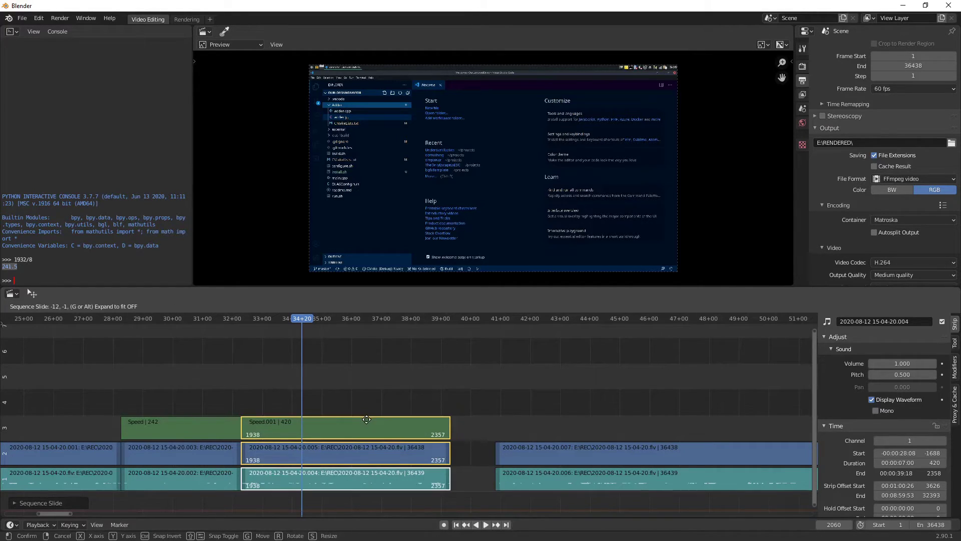
{"action": "left_click", "coordinate": [362, 389]}
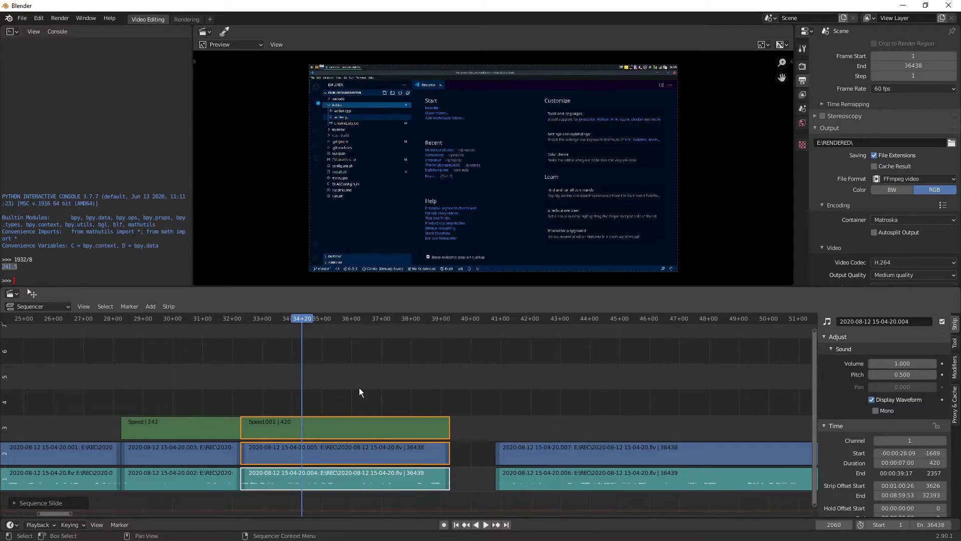
{"action": "left_click", "coordinate": [359, 388]}
{"action": "left_click_drag", "start_coordinate": [129, 382], "coordinate": [176, 503]}
{"action": "left_click_drag", "start_coordinate": [357, 380], "coordinate": [398, 504]}
{"action": "left_click", "coordinate": [494, 404]}
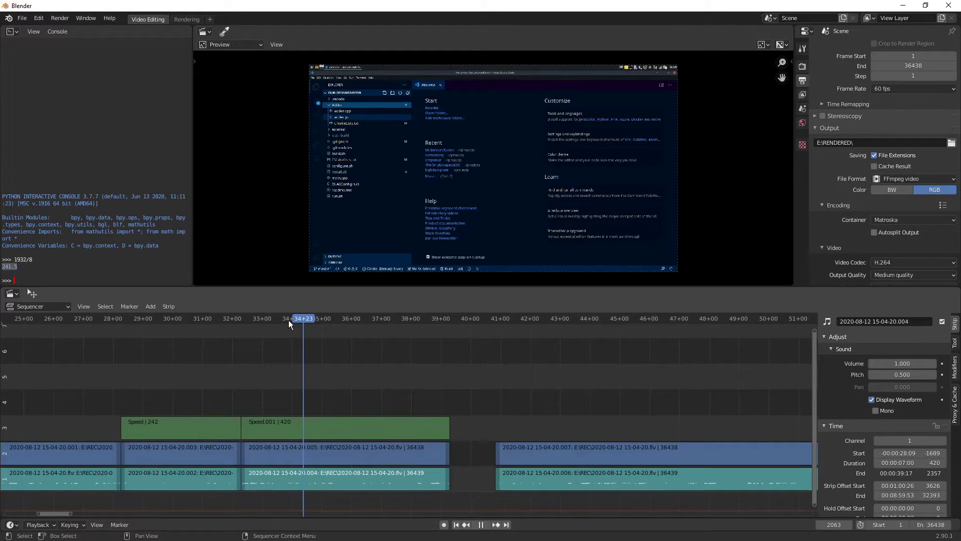
Step: Play the timeline from the start of the sped-up section at 28+15 into the slowed section to check both speeds
{"action": "key", "text": "shift+ctrl+space"}
{"action": "key", "text": "space"}
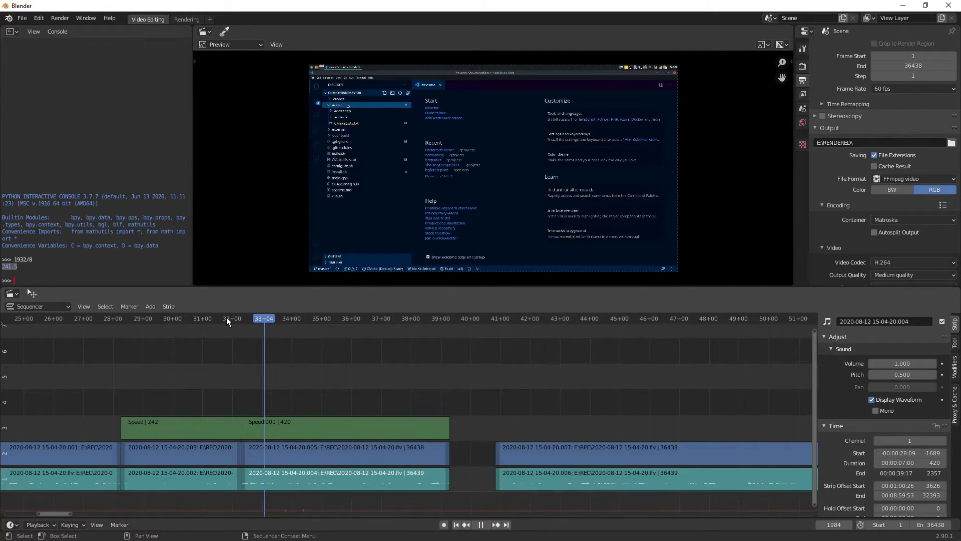
{"action": "left_click", "coordinate": [226, 317]}
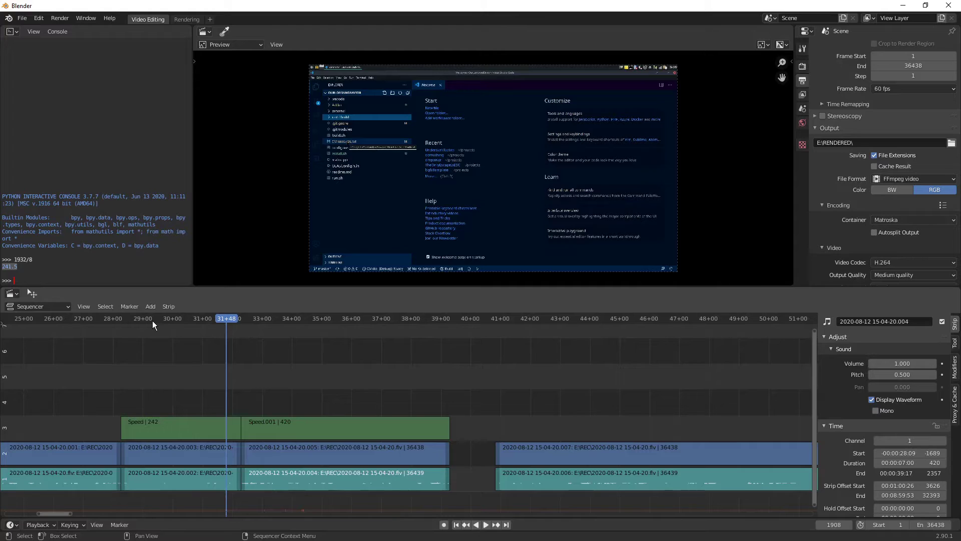
{"action": "key", "text": "Page_Down"}
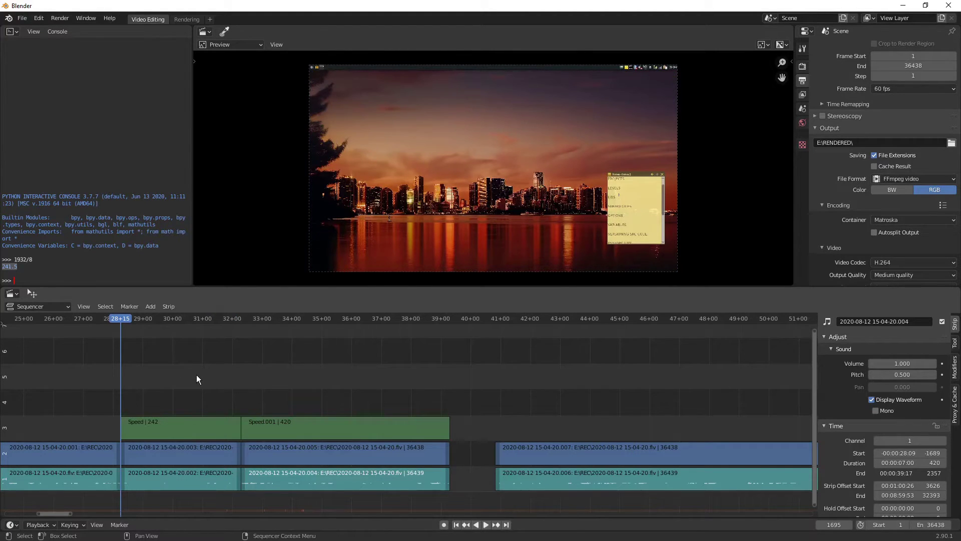
{"action": "key", "text": "space"}
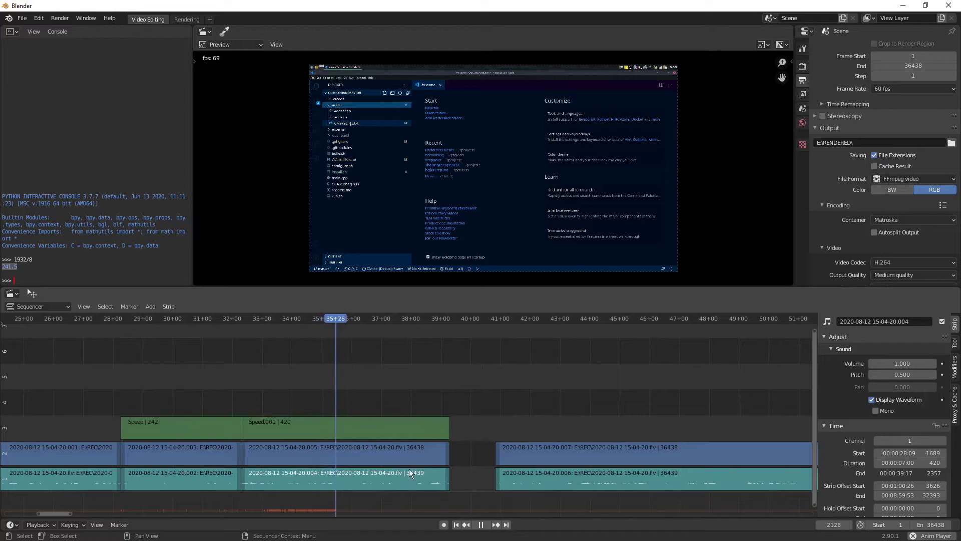
{"action": "key", "text": "space"}
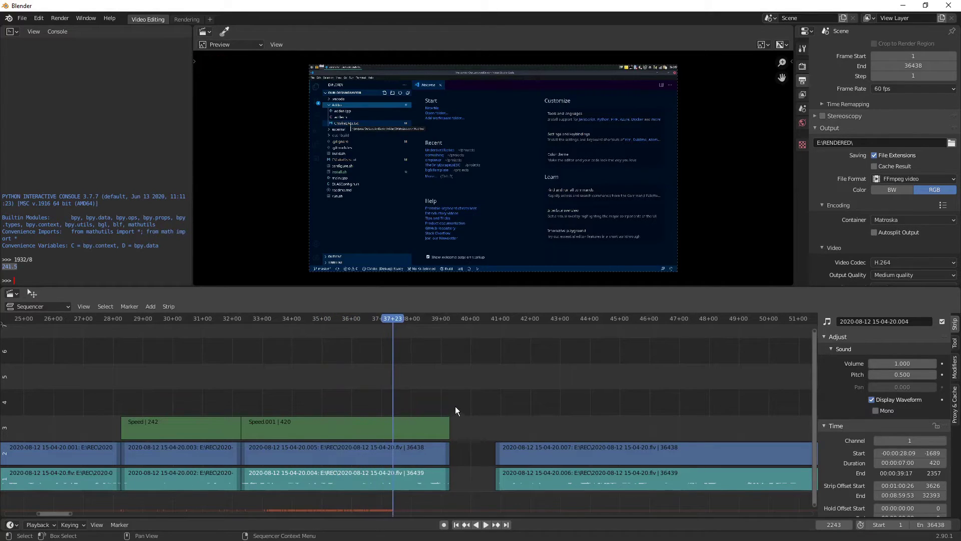
Step: Return the playhead to the start of the sped-up section at 28+15
{"action": "scroll", "coordinate": [549, 393], "scroll_direction": "down", "scroll_amount": 3}
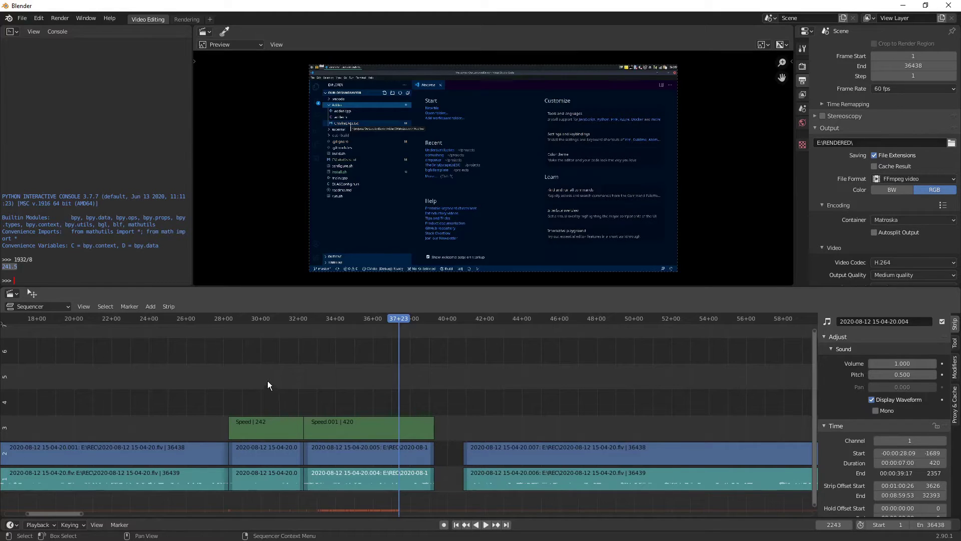
{"action": "scroll", "coordinate": [506, 393], "scroll_direction": "down", "scroll_amount": 4}
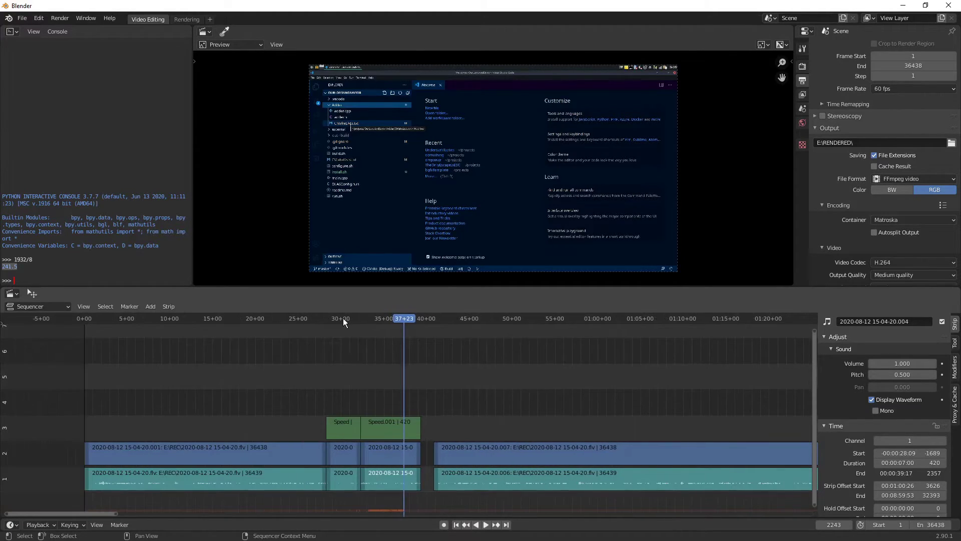
{"action": "left_click", "coordinate": [344, 318]}
{"action": "scroll", "coordinate": [334, 380], "scroll_direction": "up", "scroll_amount": 3}
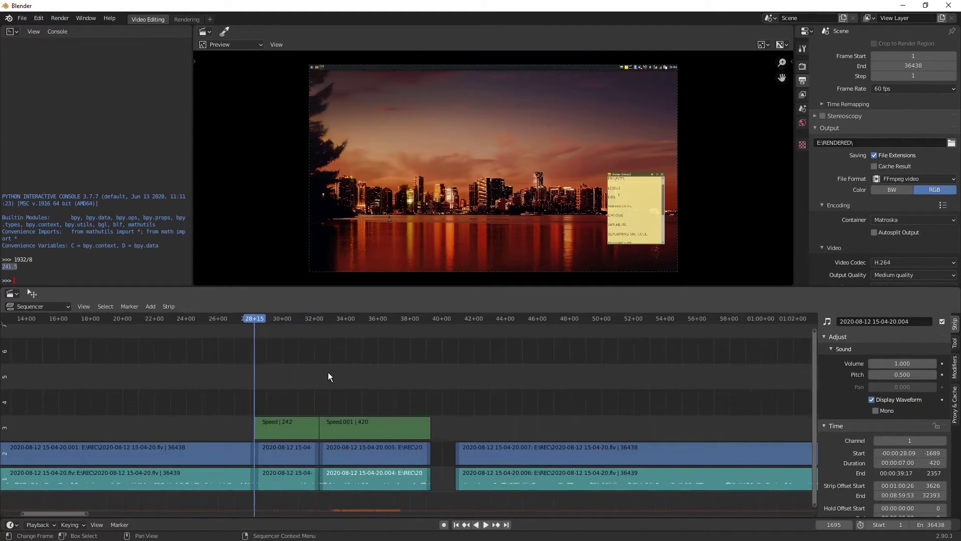
Step: Add a text strip at 28+15 above the sped-up section and extend it to that section's end at frame 1936
{"action": "scroll", "coordinate": [329, 371], "scroll_direction": "left", "scroll_amount": 4, "text": "ctrl"}
{"action": "scroll", "coordinate": [412, 383], "scroll_direction": "up", "scroll_amount": 1}
{"action": "key", "text": "shift+a"}
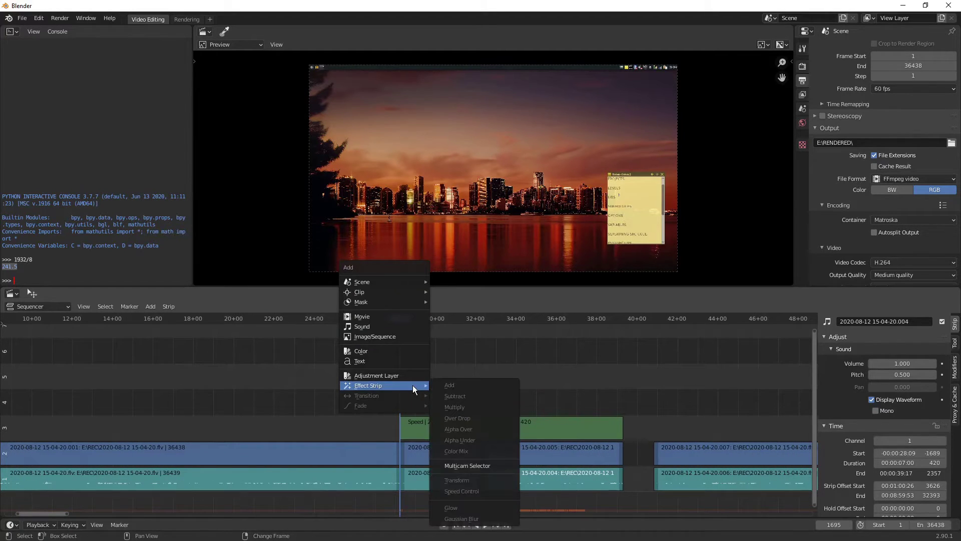
{"action": "left_click", "coordinate": [389, 361]}
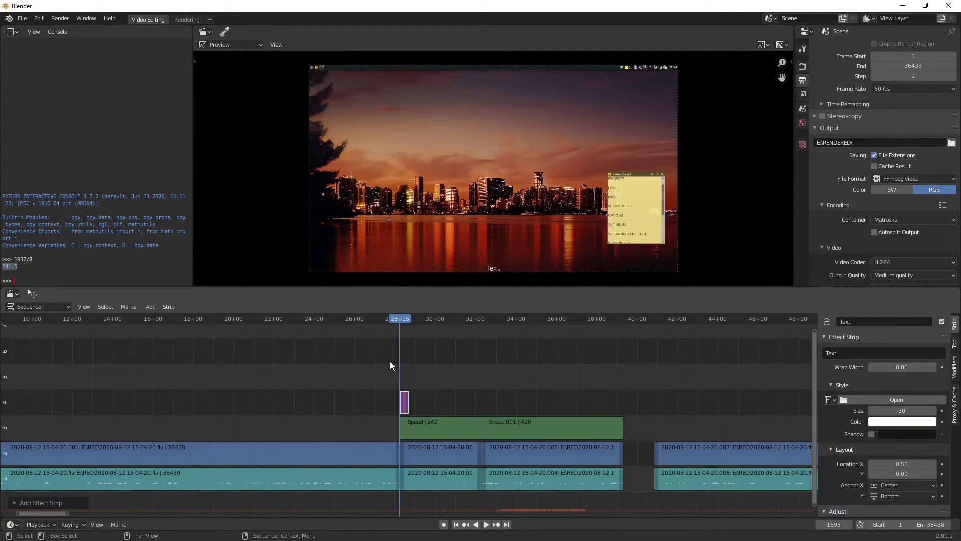
{"action": "scroll", "coordinate": [439, 374], "scroll_direction": "up", "scroll_amount": 2}
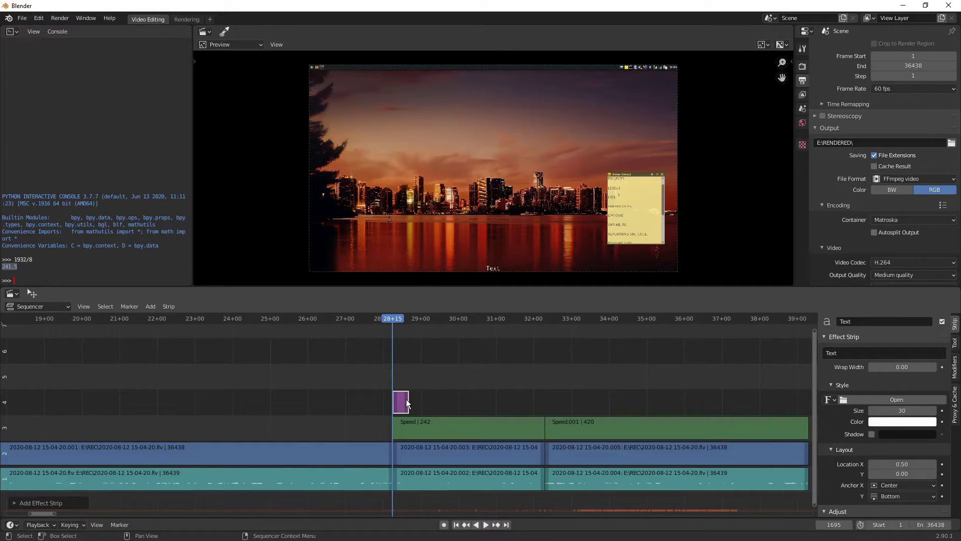
{"action": "left_click_drag", "start_coordinate": [407, 398], "coordinate": [545, 401]}
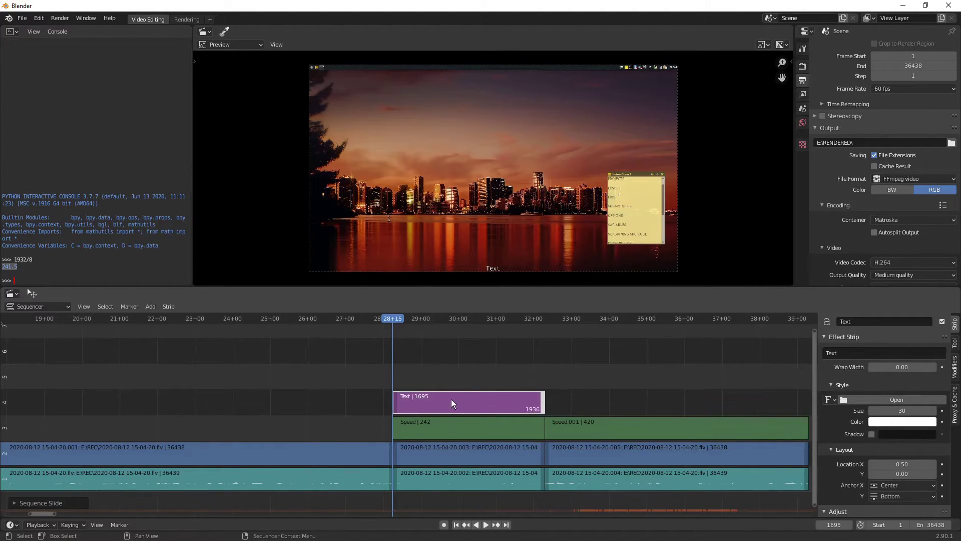
Step: Change the text strip's content to "8x >>" and set its text size to 109
{"action": "left_click", "coordinate": [452, 398]}
{"action": "left_click", "coordinate": [861, 352]}
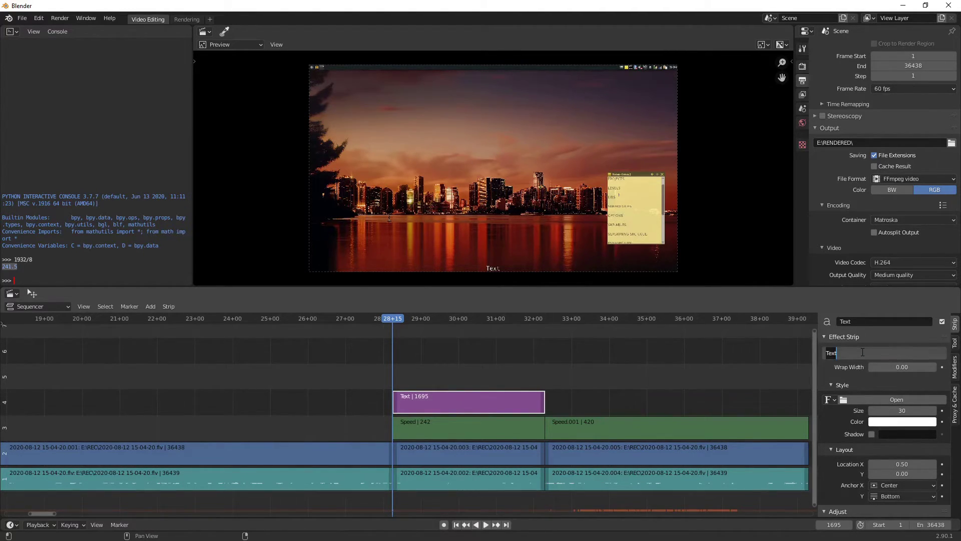
{"action": "type", "text": "x"}
{"action": "key", "text": "BackSpace"}
{"action": "type", "text": "8x >>"}
{"action": "left_click", "coordinate": [881, 411]}
{"action": "type", "text": "109"}
{"action": "key", "text": "Return"}
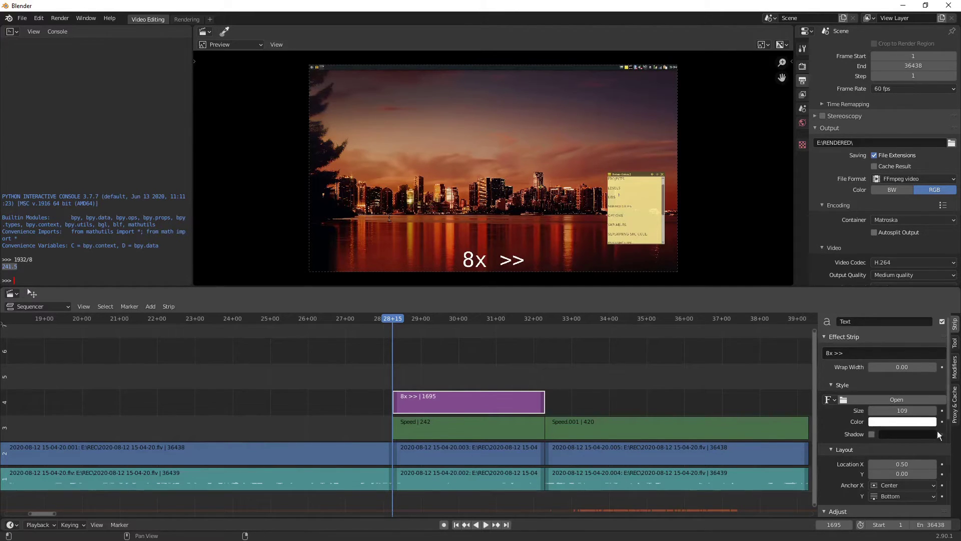
Step: Position the "8x >>" text in the upper-left corner of the picture at location X 0.11, Y 0.87
{"action": "left_click_drag", "start_coordinate": [905, 473], "coordinate": [861, 464]}
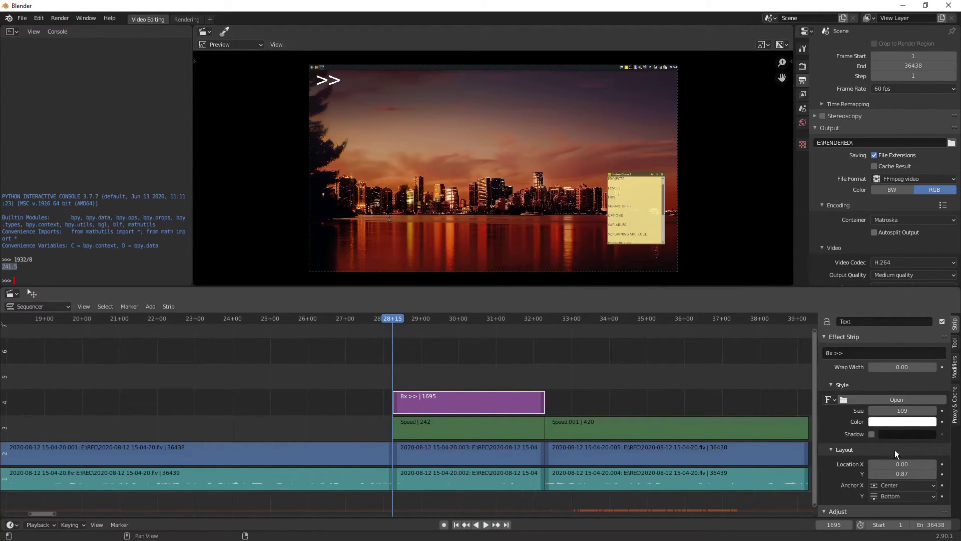
{"action": "left_click", "coordinate": [419, 406]}
{"action": "left_click_drag", "start_coordinate": [901, 464], "coordinate": [901, 464]}
{"action": "left_click", "coordinate": [453, 400]}
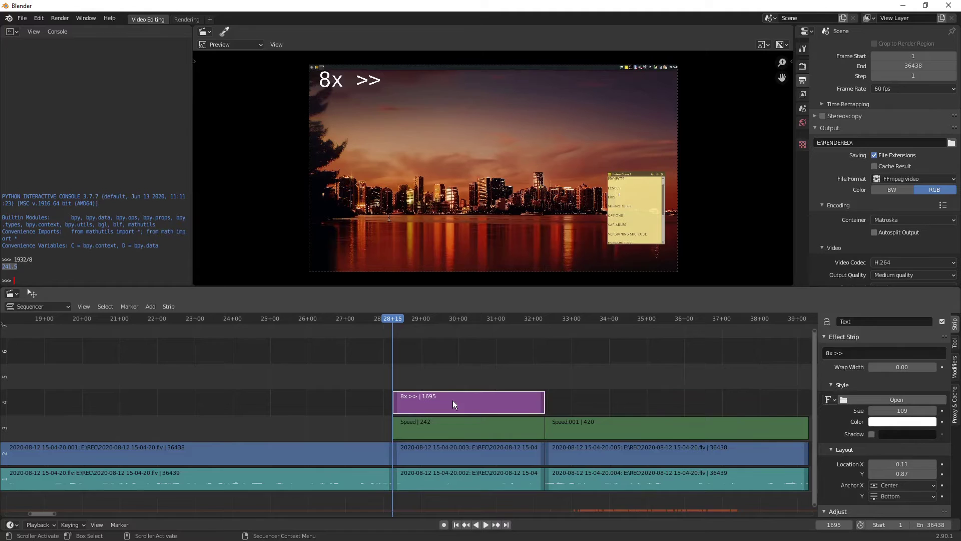
Step: Duplicate the text strip, place the copy in channel 4 at frame 1937, and extend it to the end of the slowed section
{"action": "left_click", "coordinate": [577, 386]}
{"action": "left_click", "coordinate": [492, 395]}
{"action": "key", "text": "shift+d"}
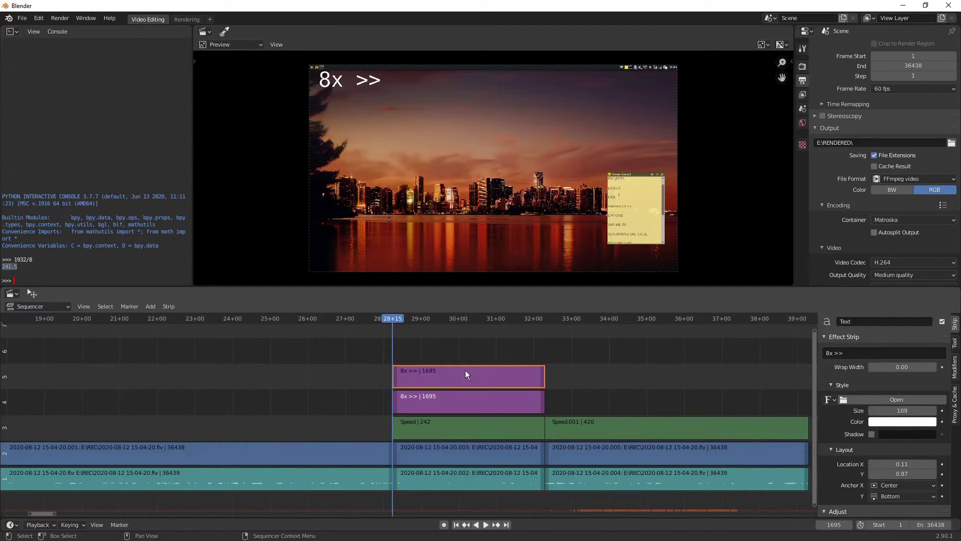
{"action": "left_click", "coordinate": [613, 394]}
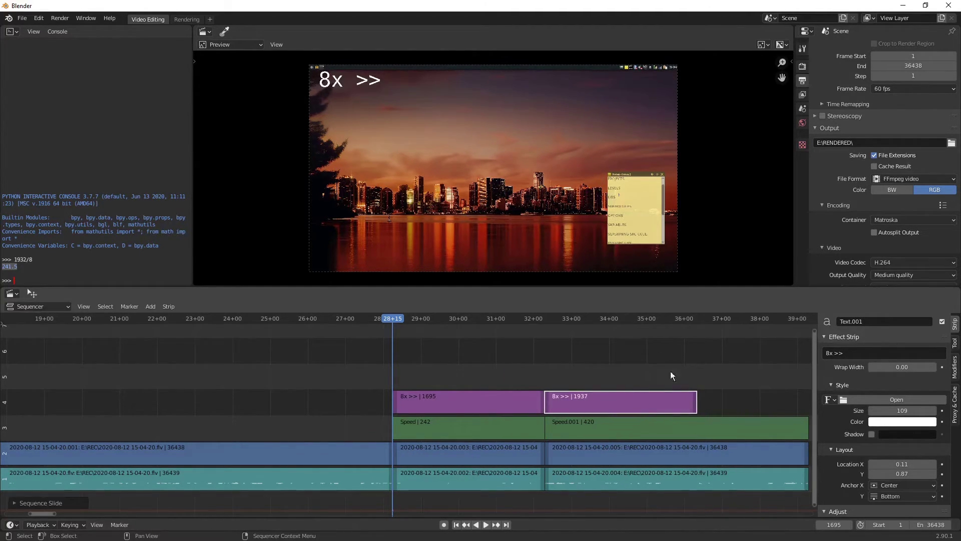
{"action": "left_click", "coordinate": [671, 371]}
{"action": "middle_click_drag", "start_coordinate": [758, 393], "coordinate": [529, 403]}
{"action": "left_click_drag", "start_coordinate": [466, 415], "coordinate": [581, 417]}
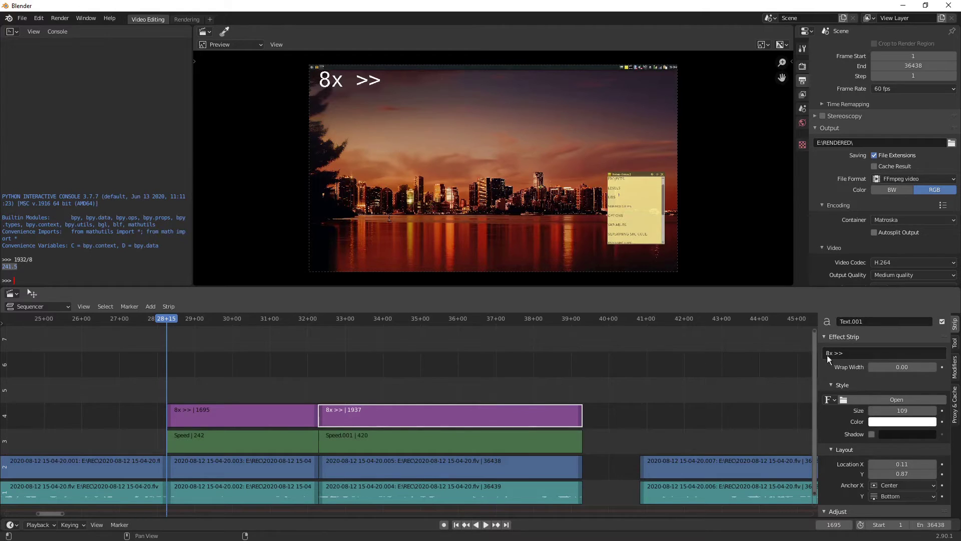
Step: Set the text of the strip over the slowed section to ".5x >>"
{"action": "left_click", "coordinate": [866, 352]}
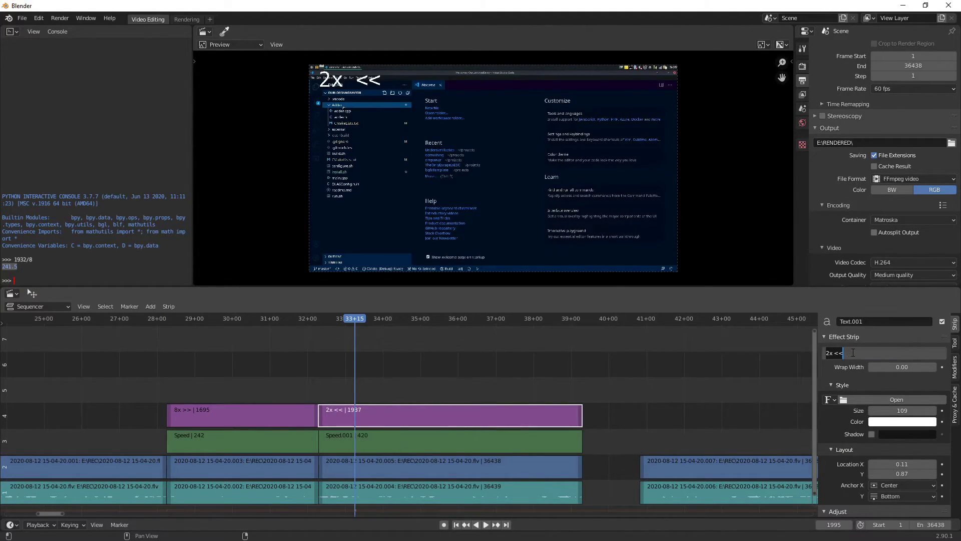
{"action": "type", "text": ".5x >>"}
{"action": "key", "text": "Return"}
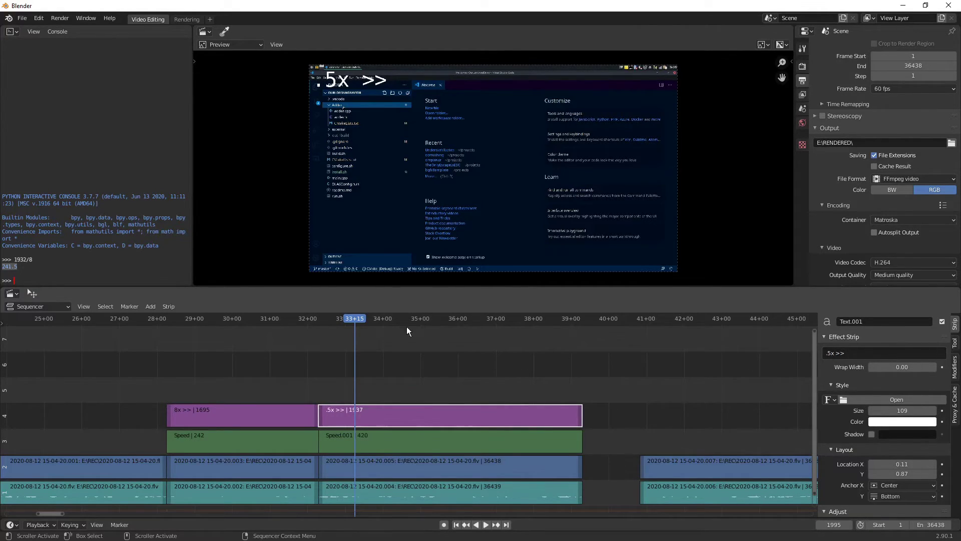
Step: Replace ".5" with "1/2" in the slowed section's text so it reads "1/2x >>"
{"action": "left_click", "coordinate": [860, 353]}
{"action": "key", "text": "Home"}
{"action": "key", "text": "Right"}
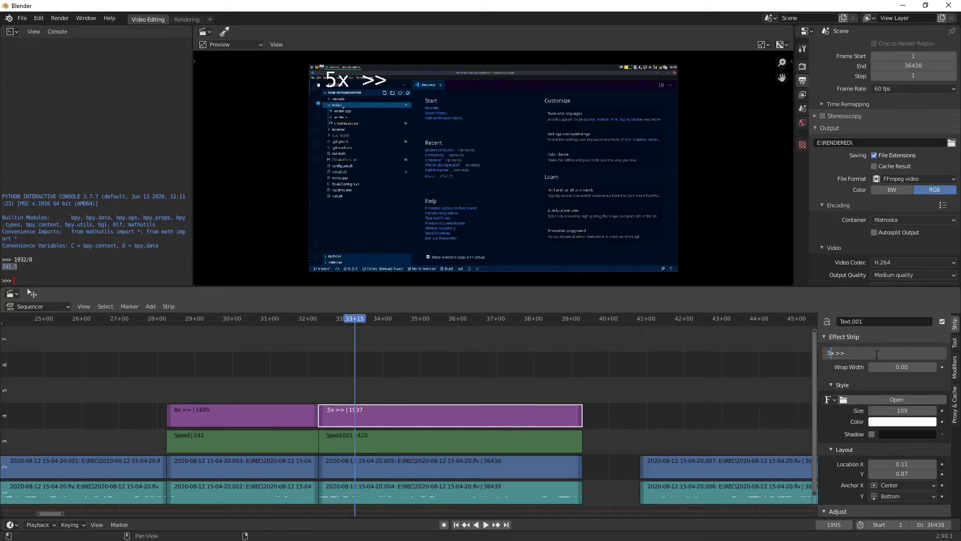
{"action": "key", "text": "BackSpace"}
{"action": "key", "text": "Delete"}
{"action": "type", "text": "1/2"}
{"action": "key", "text": "Return"}
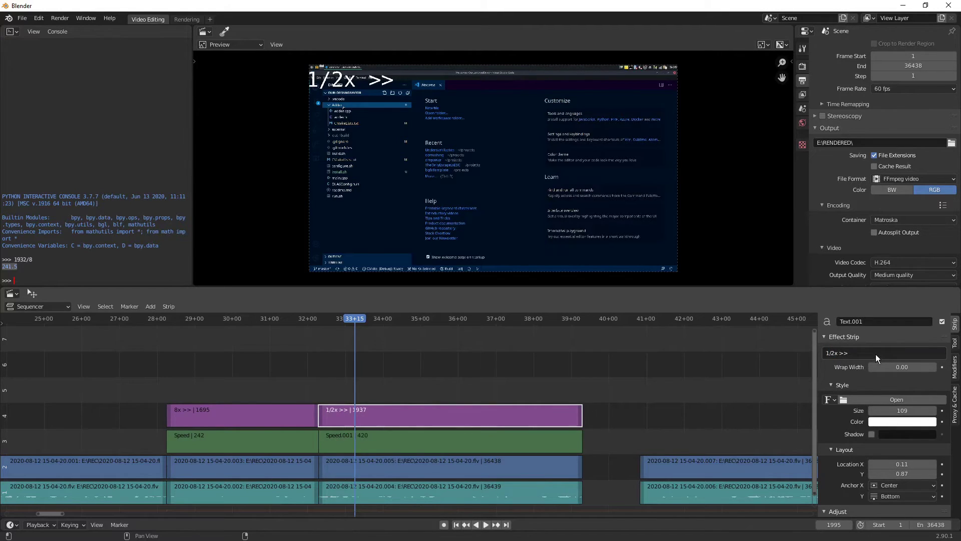
{"action": "left_click", "coordinate": [458, 378]}
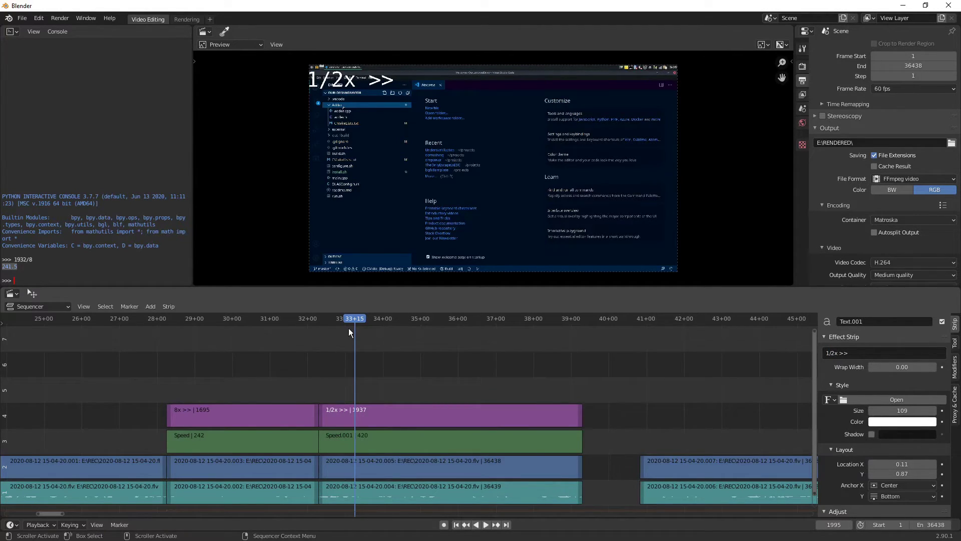
{"action": "left_click", "coordinate": [398, 410]}
{"action": "left_click", "coordinate": [247, 421]}
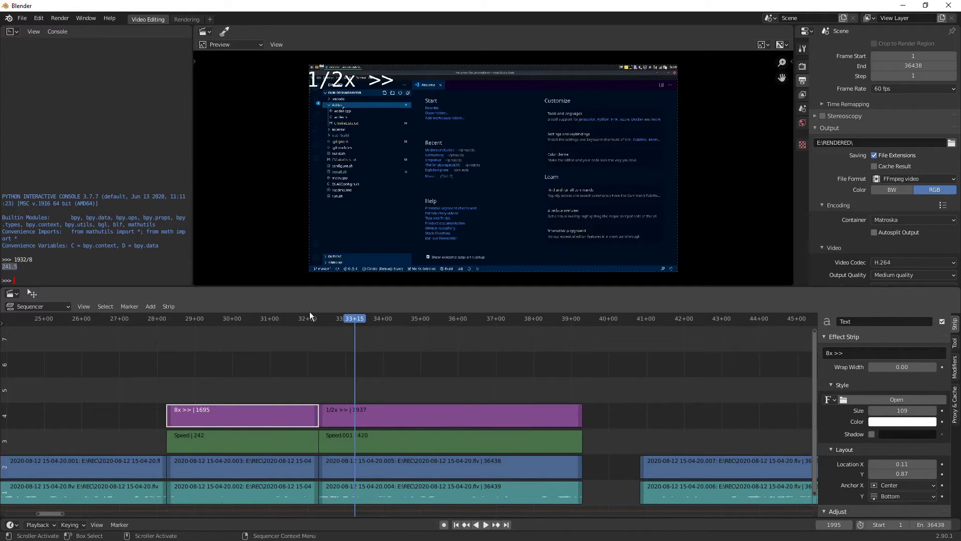
{"action": "left_click", "coordinate": [369, 410]}
{"action": "middle_click_drag", "start_coordinate": [642, 401], "coordinate": [274, 353]}
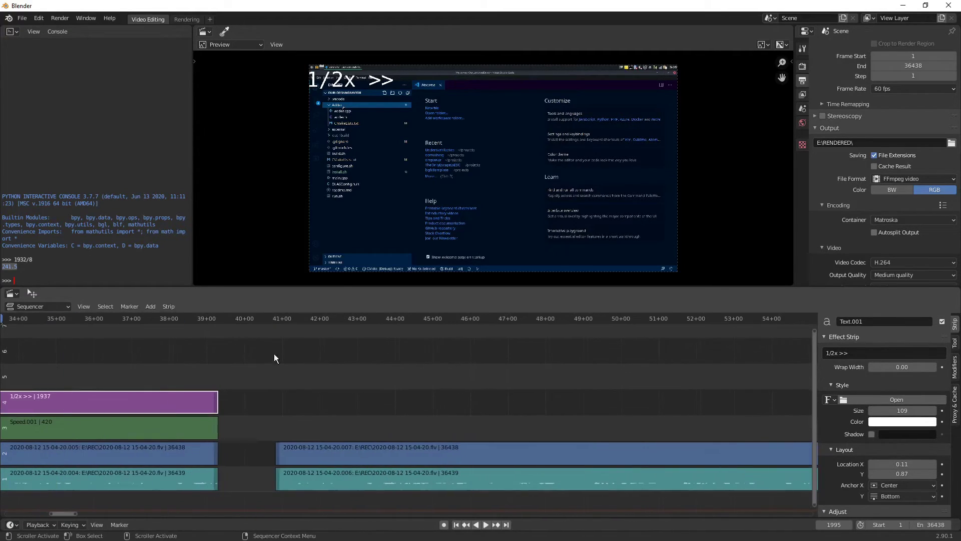
{"action": "middle_click_drag", "start_coordinate": [365, 352], "coordinate": [501, 353]}
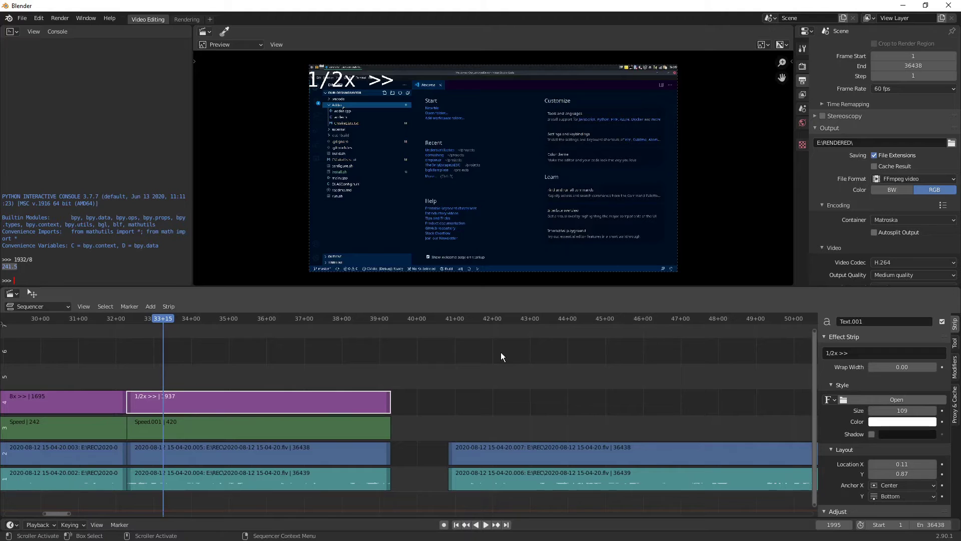
{"action": "middle_click_drag", "start_coordinate": [424, 361], "coordinate": [343, 362]}
{"action": "middle_click_drag", "start_coordinate": [419, 382], "coordinate": [350, 382]}
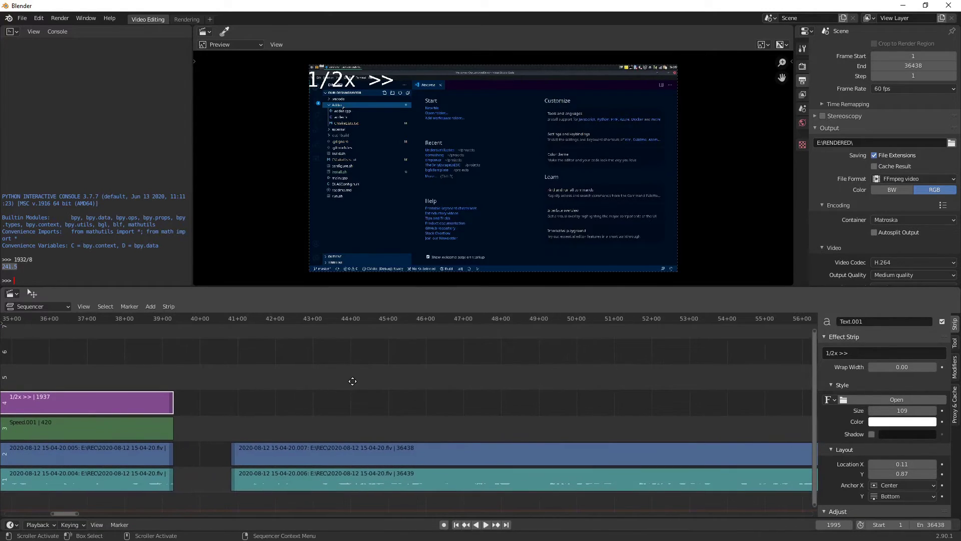
{"action": "middle_click_drag", "start_coordinate": [430, 404], "coordinate": [205, 397]}
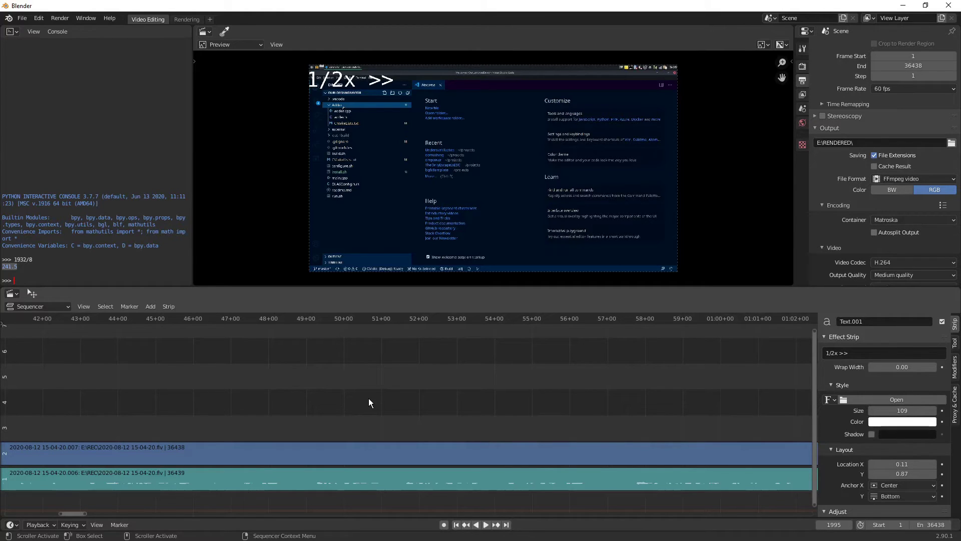
Step: Split the last video and audio strips with a soft cut at 52+54
{"action": "middle_click_drag", "start_coordinate": [368, 398], "coordinate": [523, 317]}
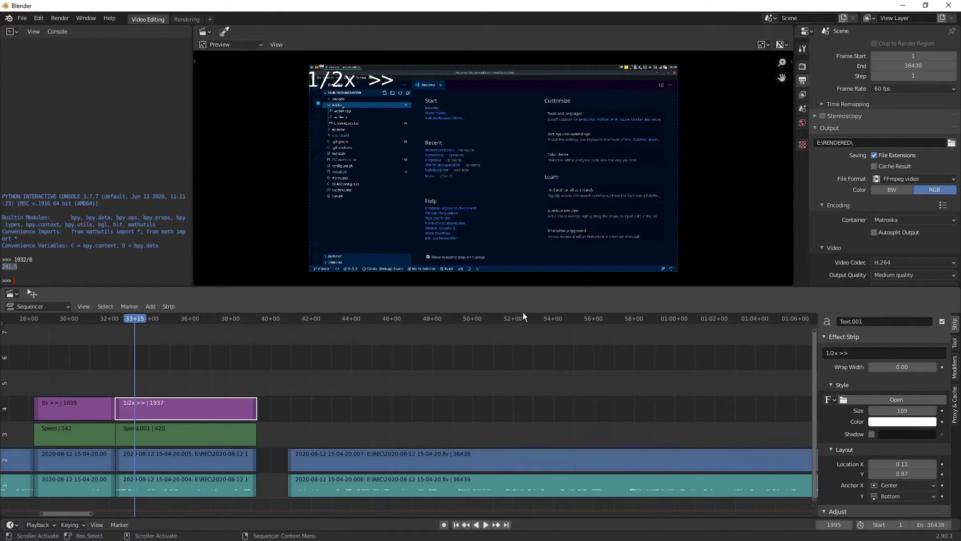
{"action": "left_click", "coordinate": [531, 319]}
{"action": "left_click", "coordinate": [553, 455]}
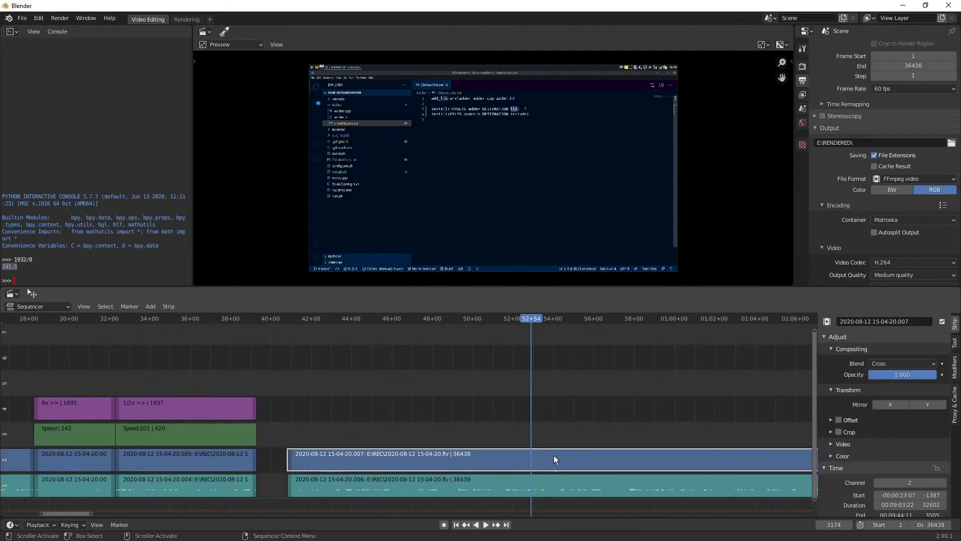
{"action": "left_click", "coordinate": [556, 492], "text": "shift"}
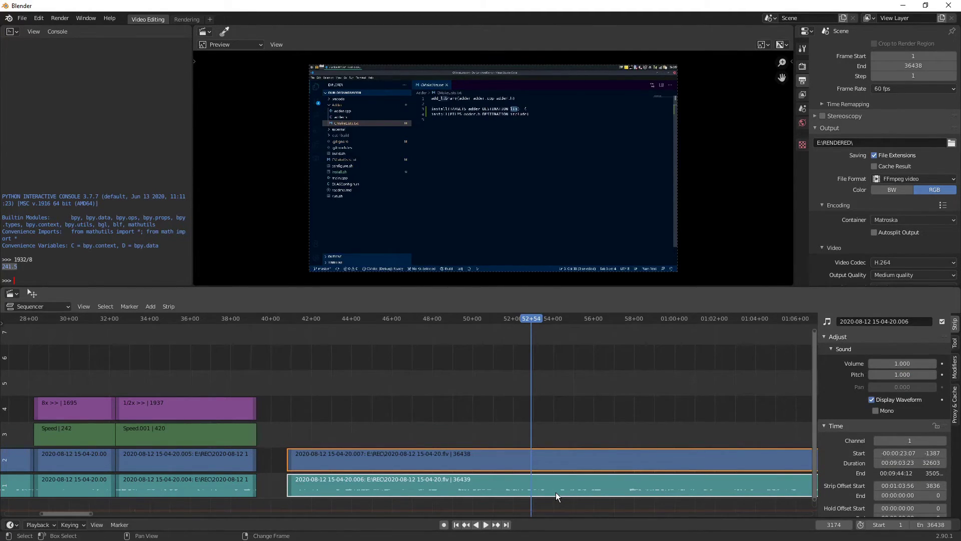
{"action": "key", "text": "k"}
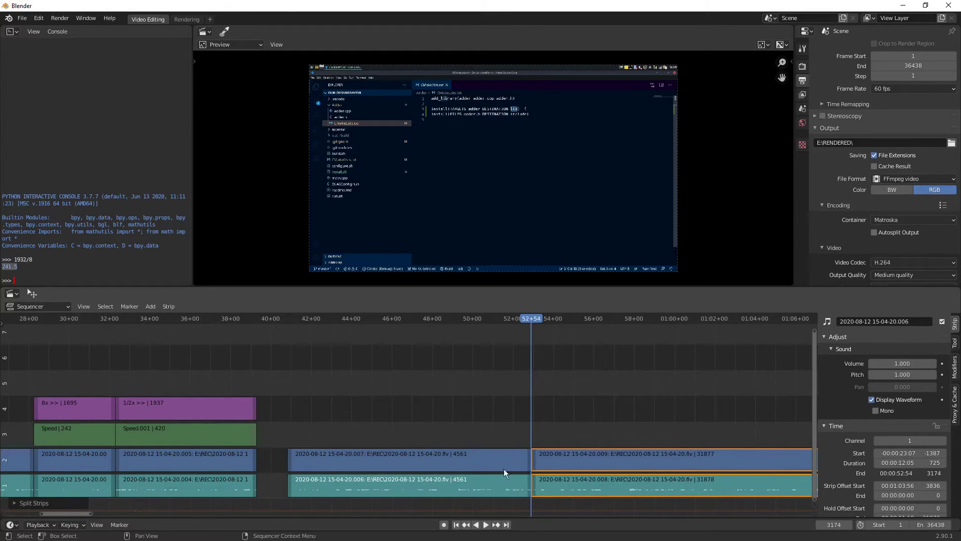
Step: Slide the video and audio strips just before the 52+54 cut about 70 frames earlier to open a gap
{"action": "left_click_drag", "start_coordinate": [336, 398], "coordinate": [377, 505]}
{"action": "key", "text": "g"}
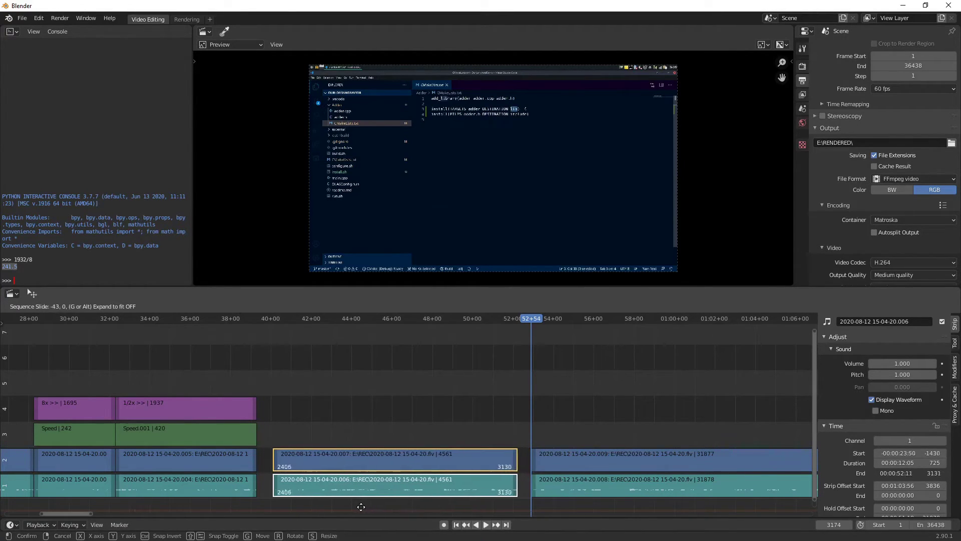
{"action": "left_click", "coordinate": [354, 506]}
Step: Try extending the start of the video strip after the cut back to frame 3129, and undo the extension
{"action": "scroll", "coordinate": [623, 425], "scroll_direction": "up", "scroll_amount": 2}
{"action": "scroll", "coordinate": [516, 408], "scroll_direction": "up", "scroll_amount": 4}
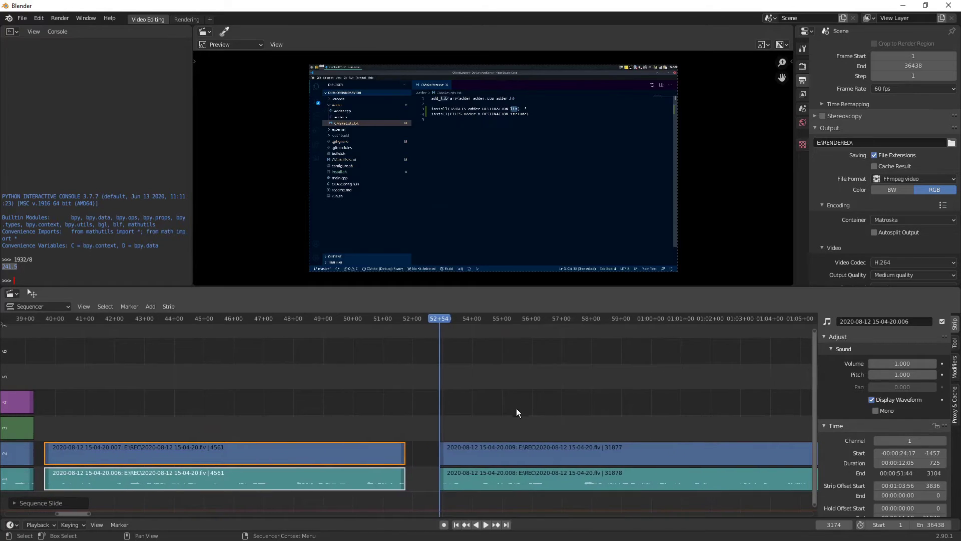
{"action": "left_click", "coordinate": [467, 455]}
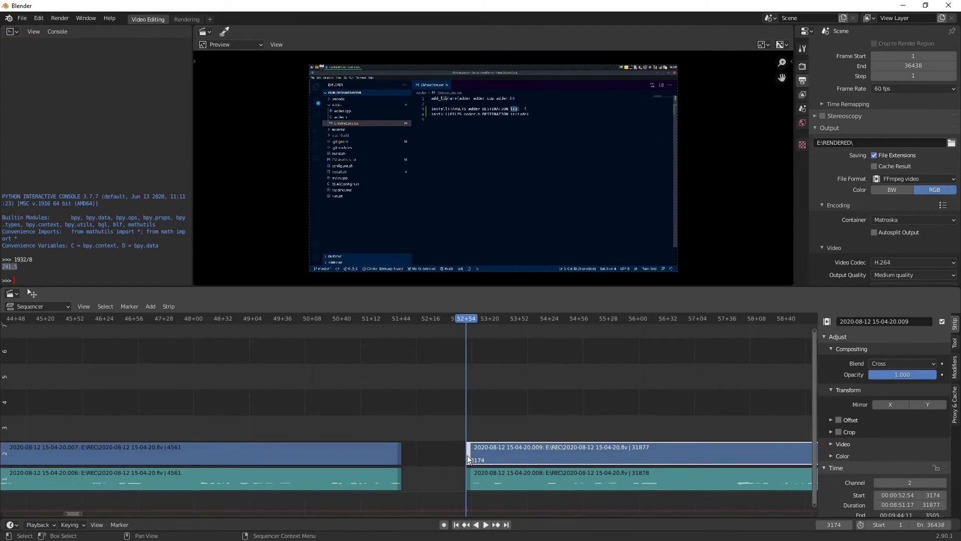
{"action": "key", "text": "g"}
{"action": "left_click", "coordinate": [424, 457]}
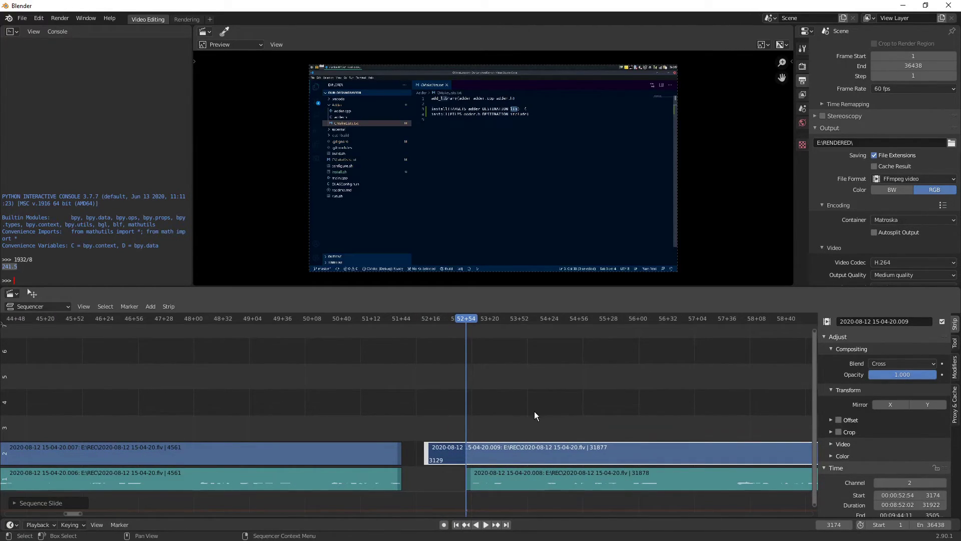
{"action": "scroll", "coordinate": [512, 444], "scroll_direction": "up", "scroll_amount": 2}
{"action": "left_click_drag", "start_coordinate": [499, 322], "coordinate": [481, 388]}
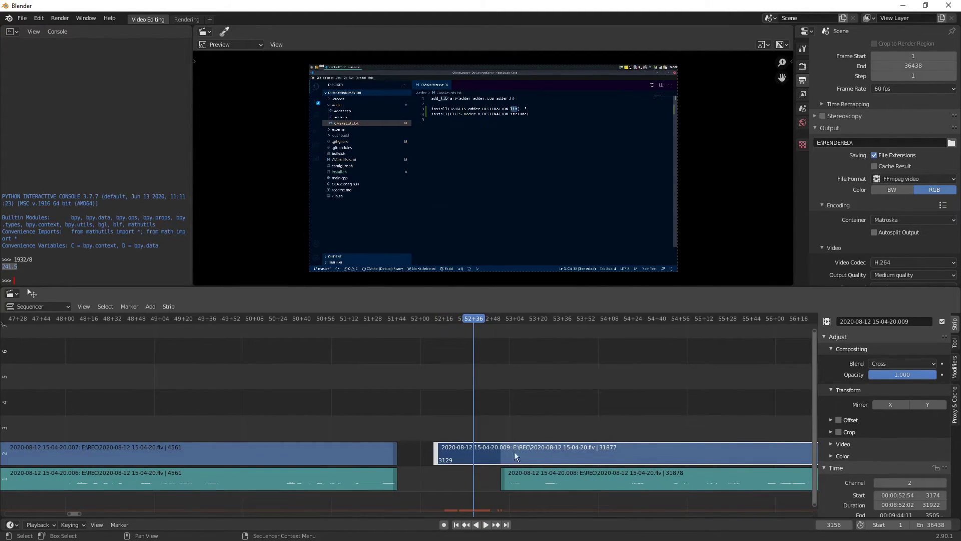
{"action": "key", "text": "ctrl+z"}
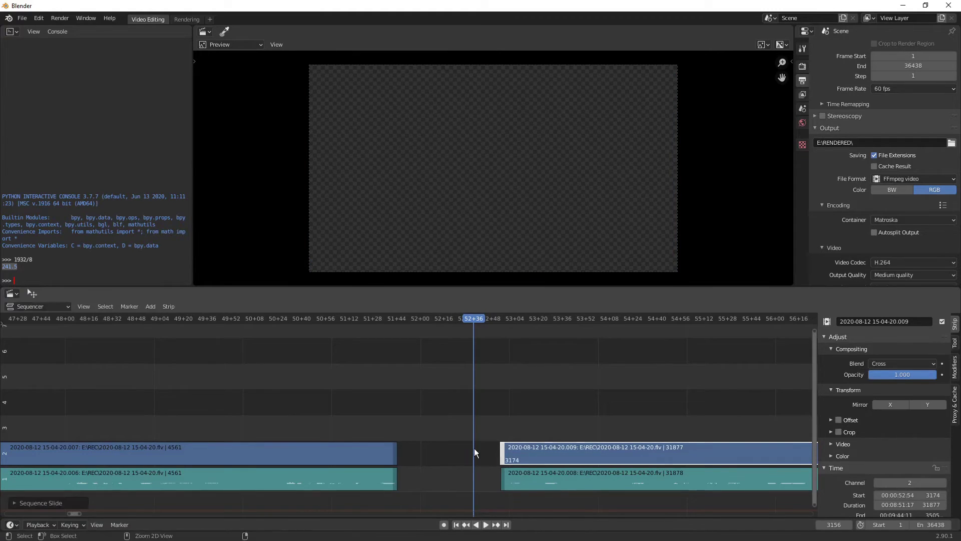
{"action": "left_click_drag", "start_coordinate": [470, 321], "coordinate": [501, 323]}
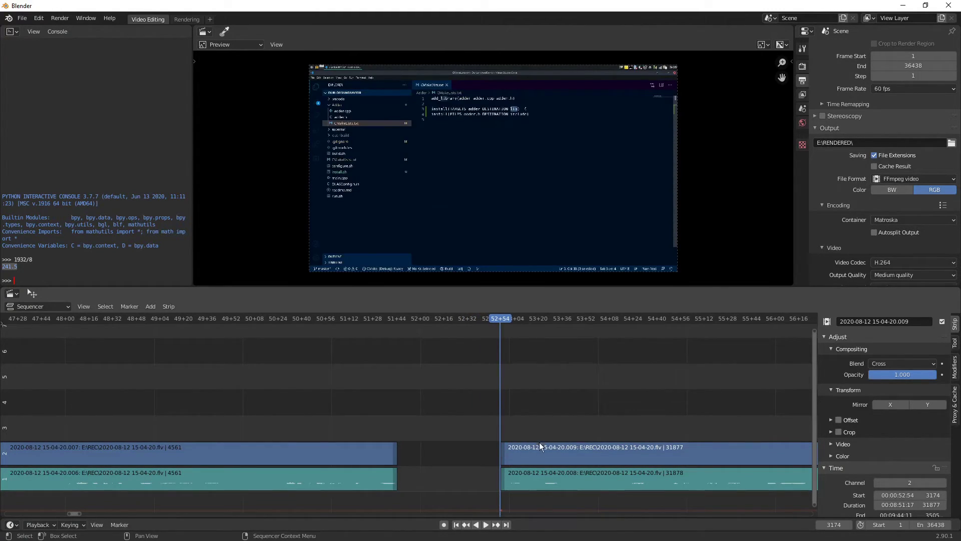
Step: Split the video and audio strips after the 52+54 cut with a soft cut at 56+29
{"action": "middle_click_drag", "start_coordinate": [565, 393], "coordinate": [386, 356]}
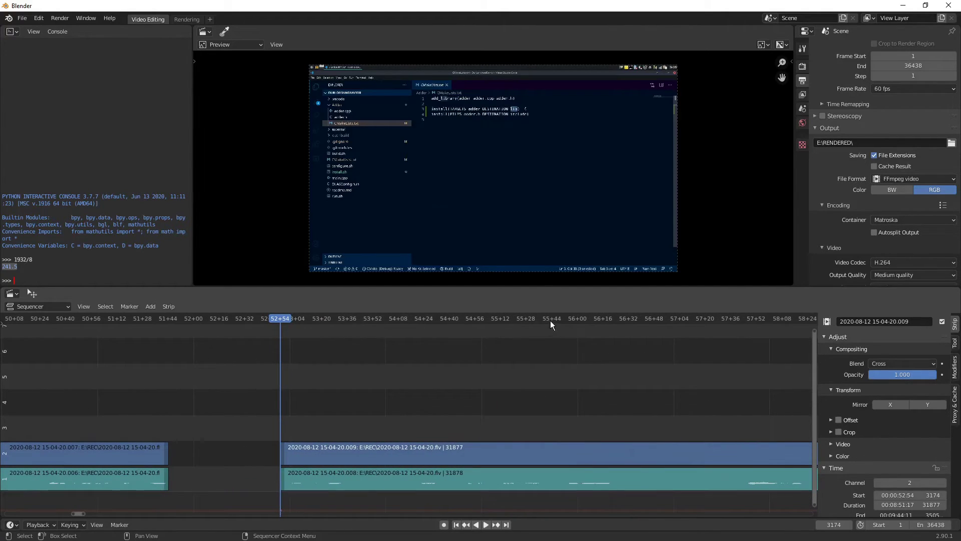
{"action": "left_click", "coordinate": [575, 319]}
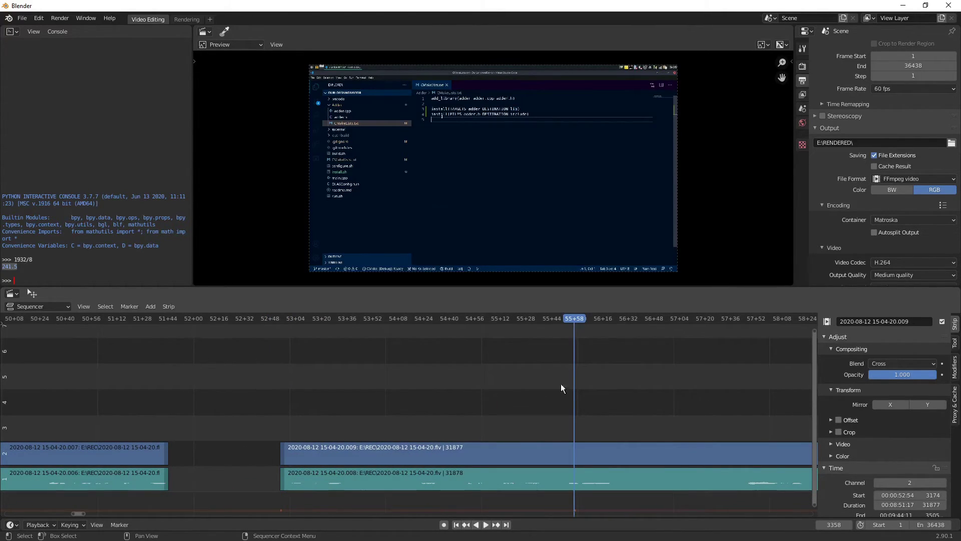
{"action": "left_click", "coordinate": [624, 319]}
{"action": "left_click", "coordinate": [626, 453]}
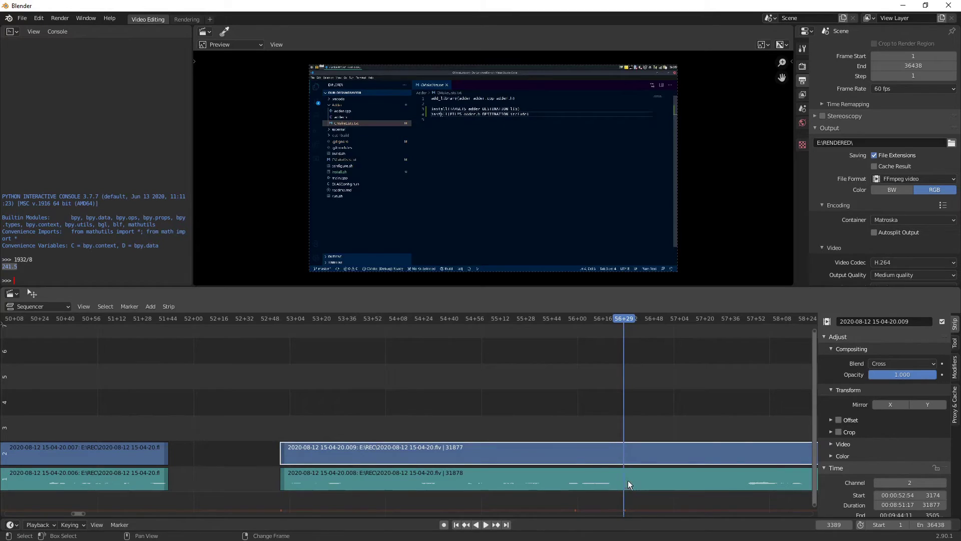
{"action": "left_click", "coordinate": [630, 481], "text": "shift"}
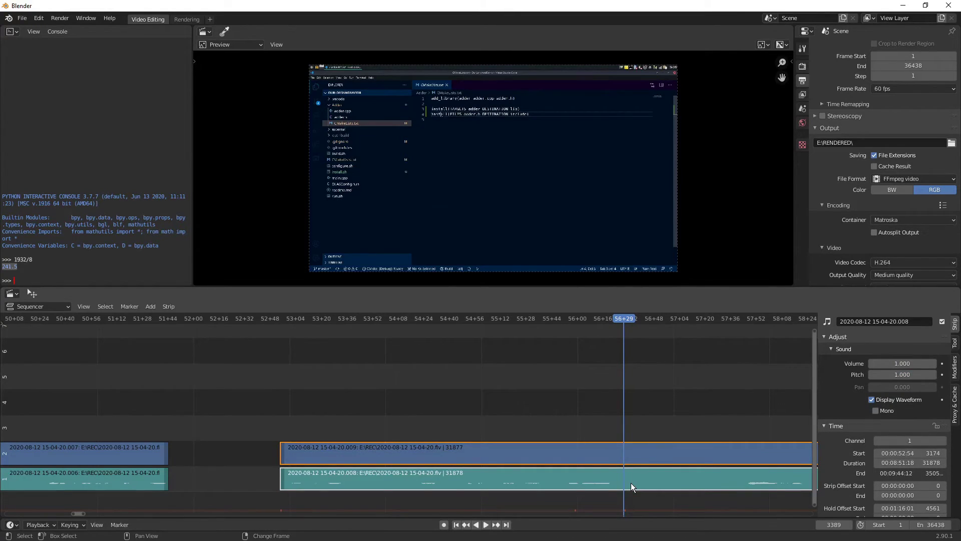
{"action": "key", "text": "k"}
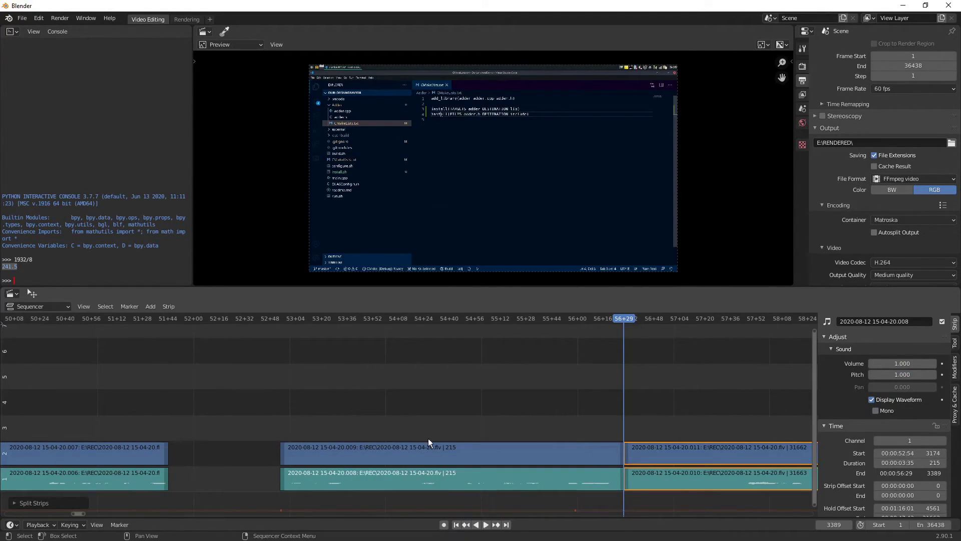
Step: Move the section between the two cuts up to channels 5 and 4, starting at 52+18
{"action": "left_click_drag", "start_coordinate": [392, 408], "coordinate": [407, 479]}
{"action": "key", "text": "g"}
{"action": "left_click", "coordinate": [573, 419]}
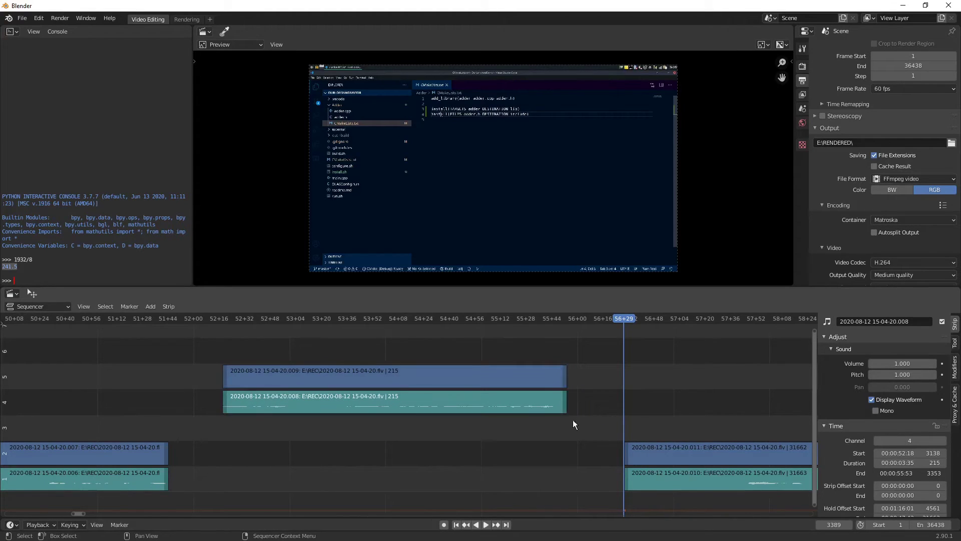
Step: Try extending the end of the raised video strip by about 22 frames, and return it to its original length
{"action": "left_click_drag", "start_coordinate": [563, 374], "coordinate": [601, 383]}
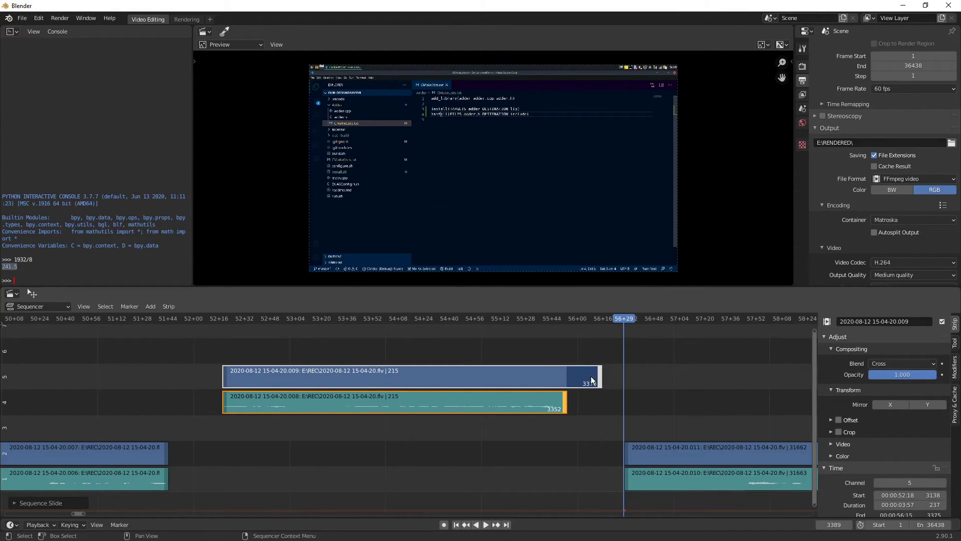
{"action": "right_click", "coordinate": [612, 343]}
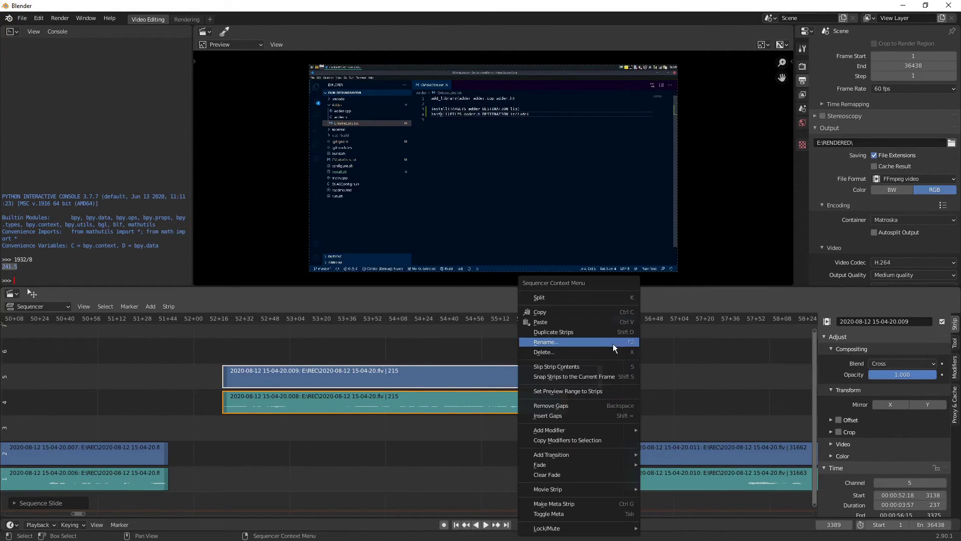
{"action": "left_click", "coordinate": [700, 364]}
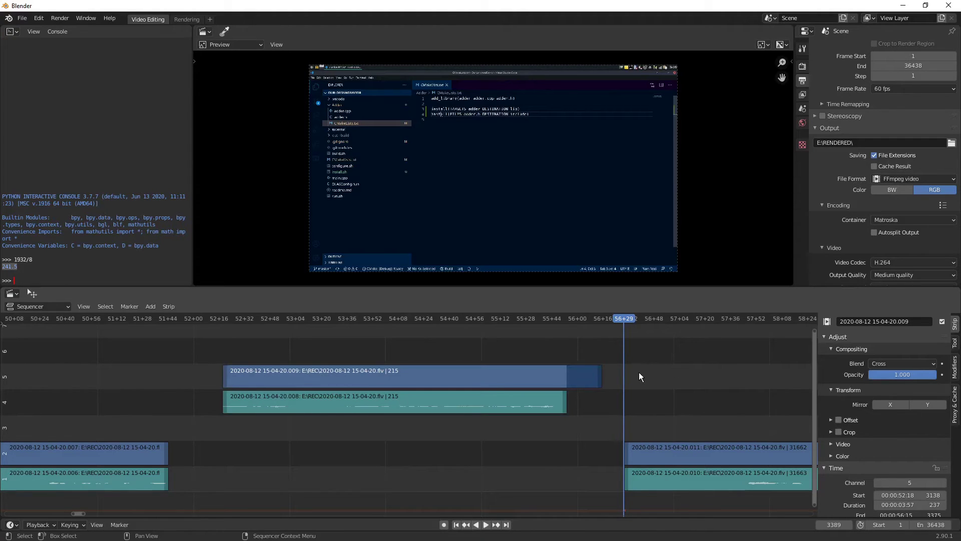
{"action": "left_click", "coordinate": [599, 374]}
{"action": "left_click_drag", "start_coordinate": [589, 377], "coordinate": [567, 376]}
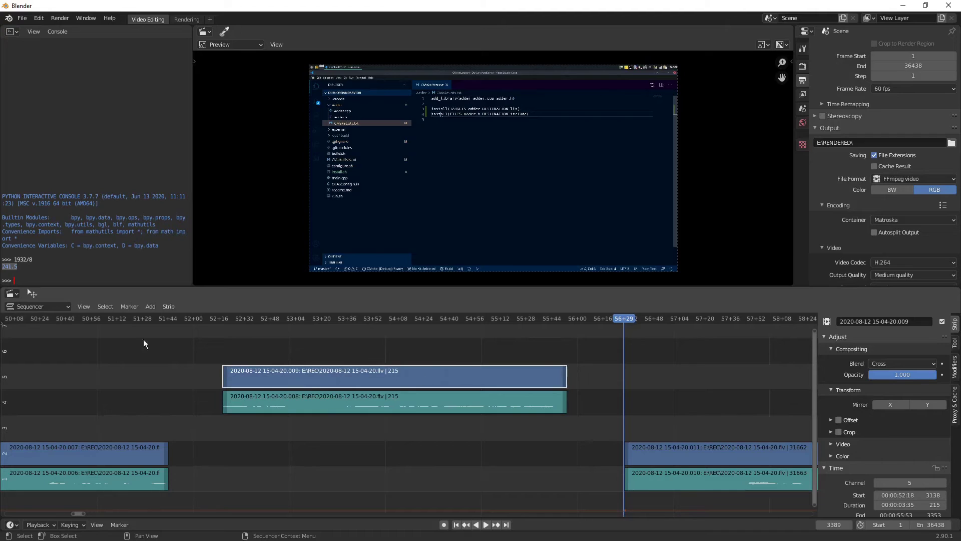
Step: Add a Speed Control effect strip to the raised video strip in channel 5
{"action": "left_click", "coordinate": [149, 306]}
{"action": "mouse_move", "coordinate": [173, 420]}
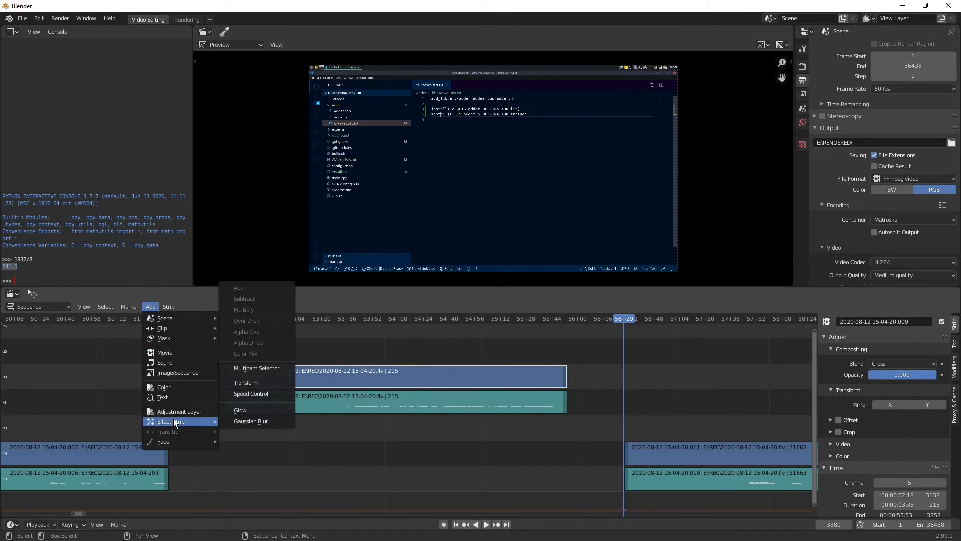
{"action": "left_click", "coordinate": [263, 393]}
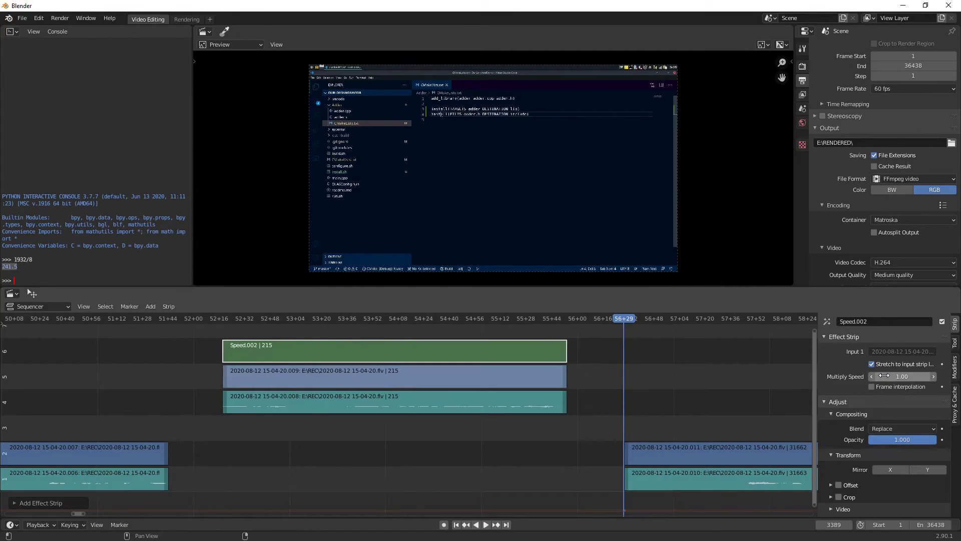
Step: Try the speed effect with Stretch to input strip length off, and turn the option back on
{"action": "left_click", "coordinate": [871, 364]}
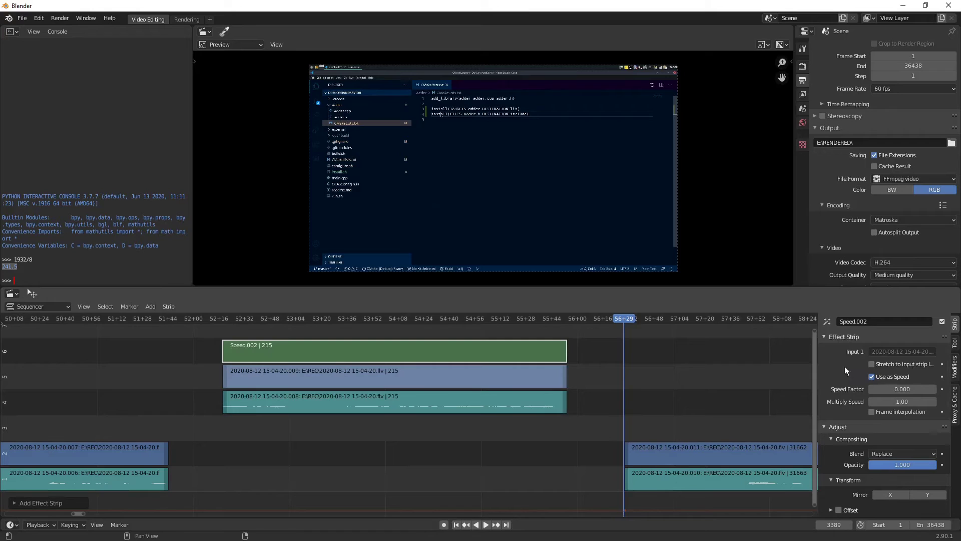
{"action": "left_click_drag", "start_coordinate": [818, 369], "coordinate": [695, 369]}
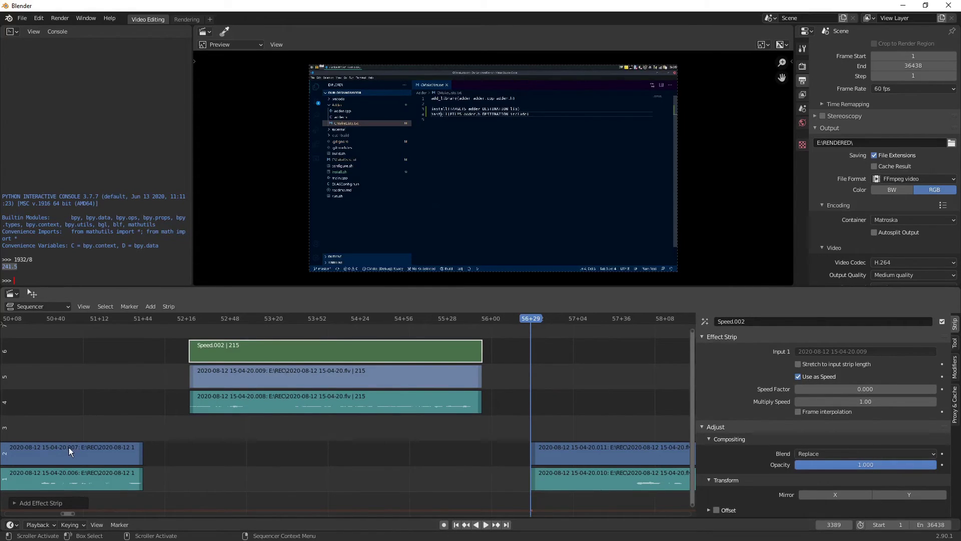
{"action": "left_click", "coordinate": [800, 365]}
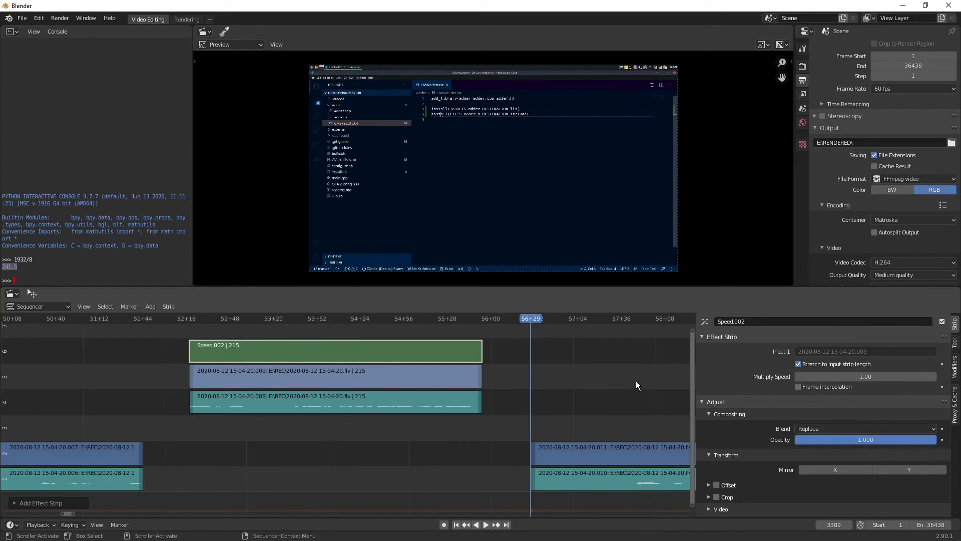
{"action": "left_click", "coordinate": [520, 362]}
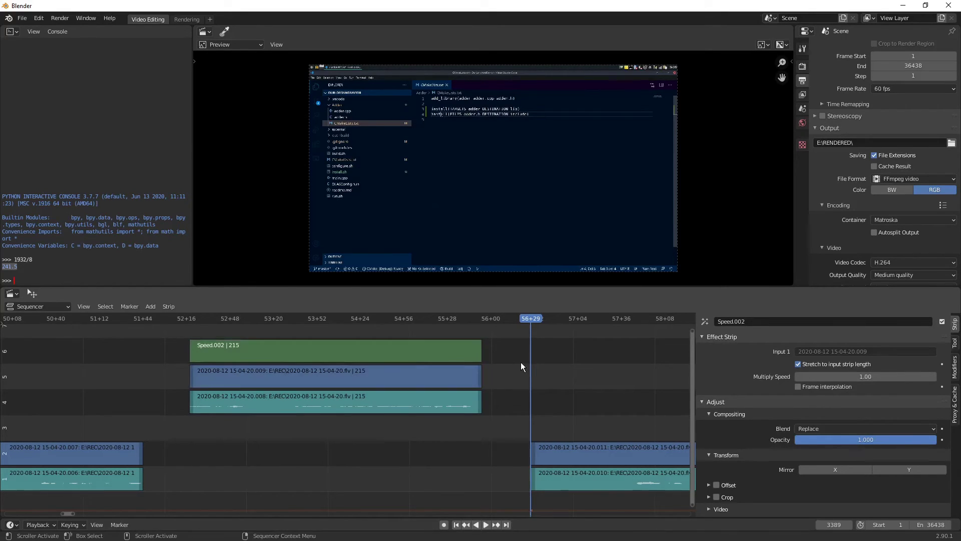
Step: Shorten the raised video strip from its end to 30 frames and place the playhead at 52+17
{"action": "left_click", "coordinate": [479, 374]}
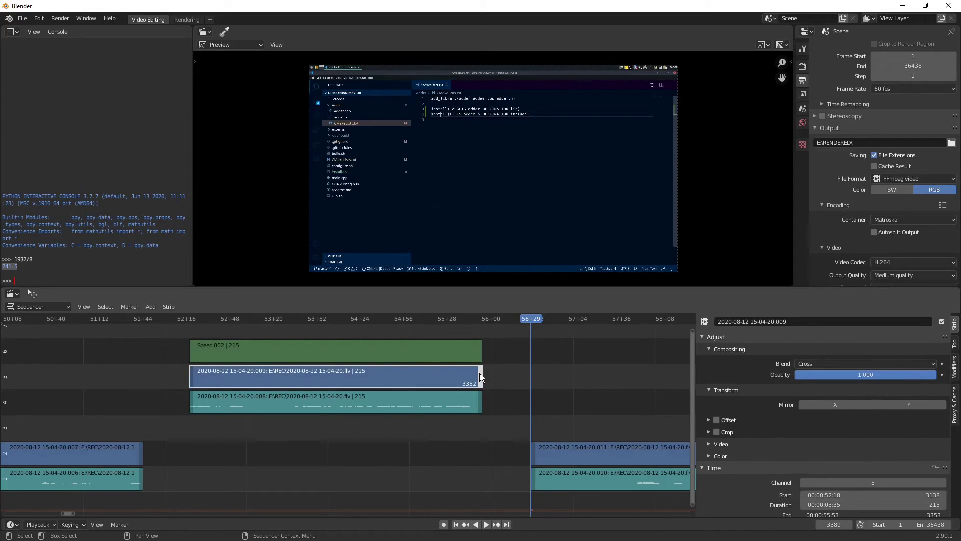
{"action": "left_click_drag", "start_coordinate": [480, 373], "coordinate": [211, 369]}
{"action": "middle_click_drag", "start_coordinate": [295, 355], "coordinate": [467, 361]}
{"action": "scroll", "coordinate": [467, 361], "scroll_direction": "up", "scroll_amount": 2}
{"action": "left_click", "coordinate": [467, 361]}
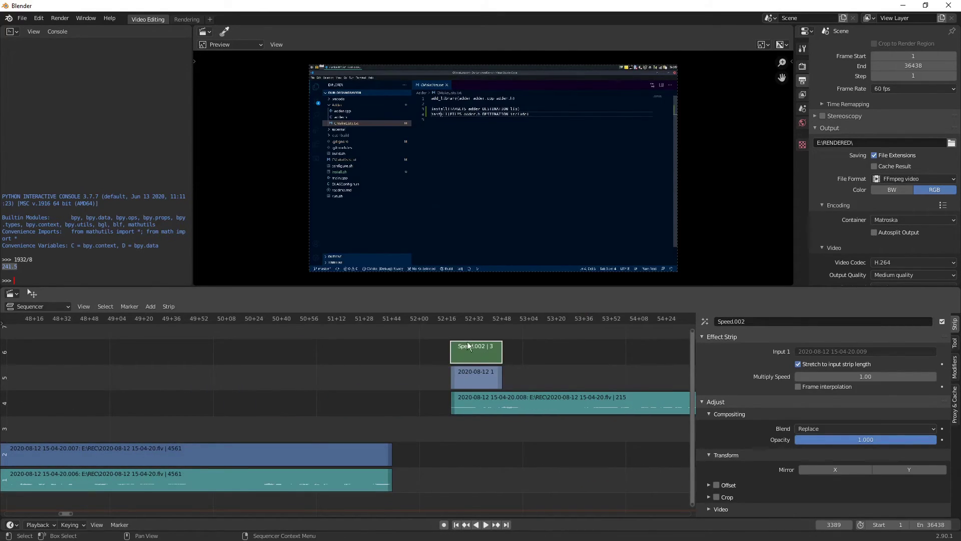
{"action": "left_click_drag", "start_coordinate": [447, 318], "coordinate": [449, 317]}
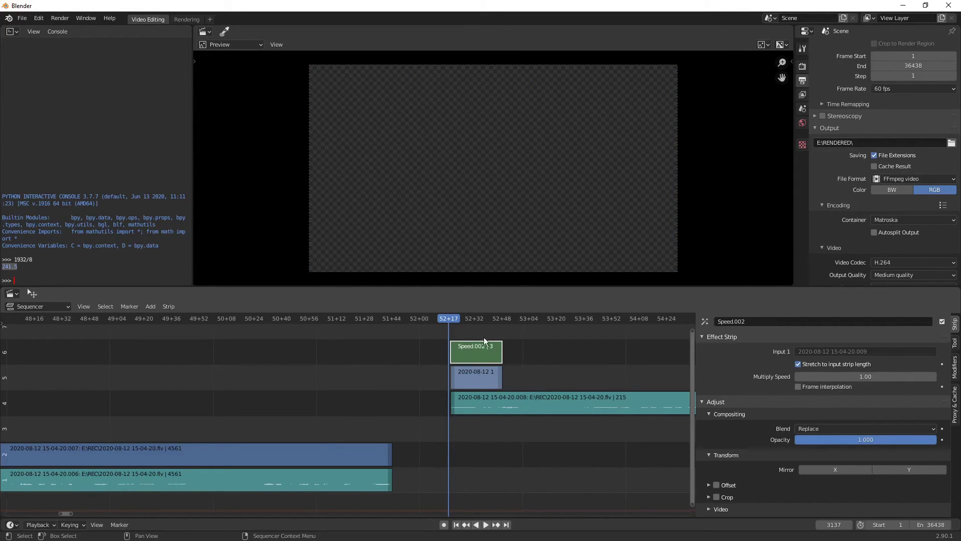
Step: Delete the audio strip in channel 4 below the sped-up video
{"action": "left_click", "coordinate": [540, 406]}
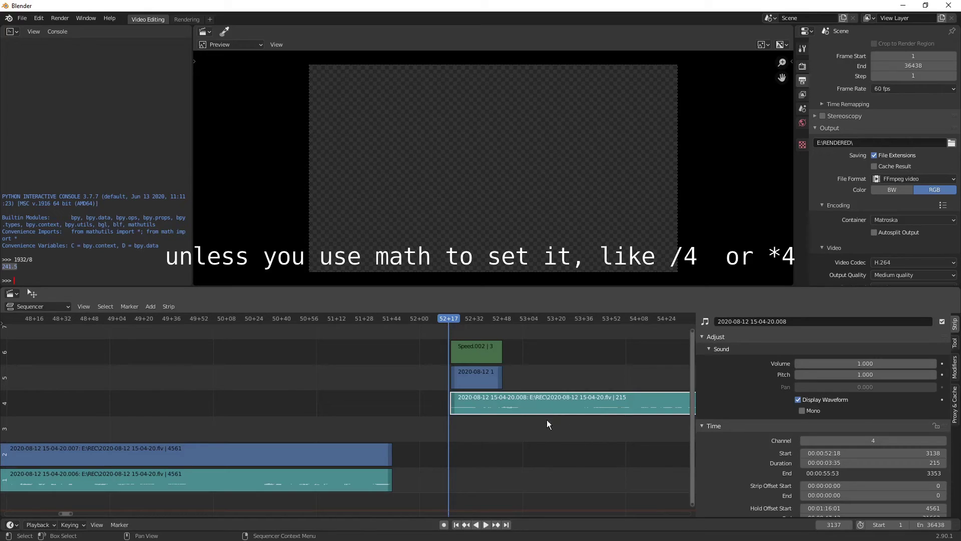
{"action": "scroll", "coordinate": [547, 423], "scroll_direction": "down", "scroll_amount": 2}
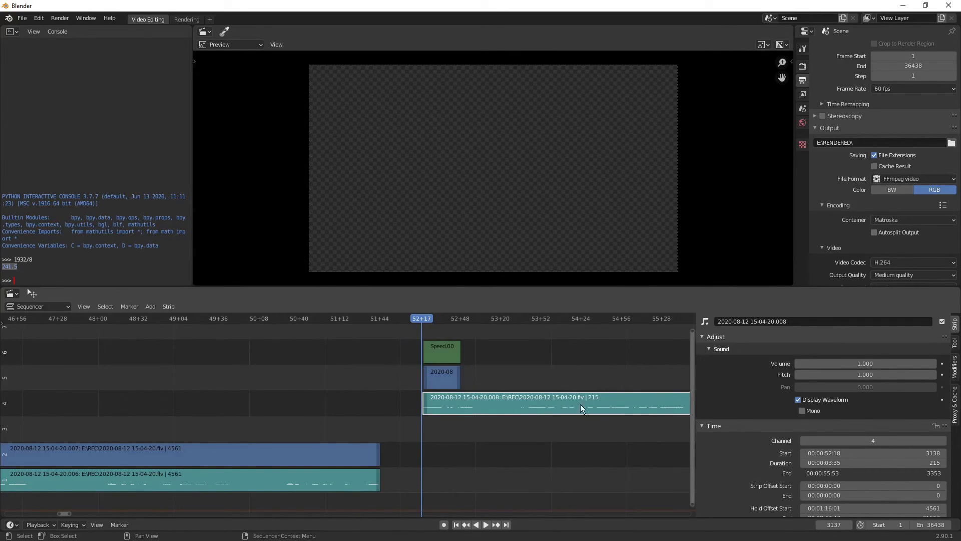
{"action": "scroll", "coordinate": [487, 402], "scroll_direction": "down", "scroll_amount": 1}
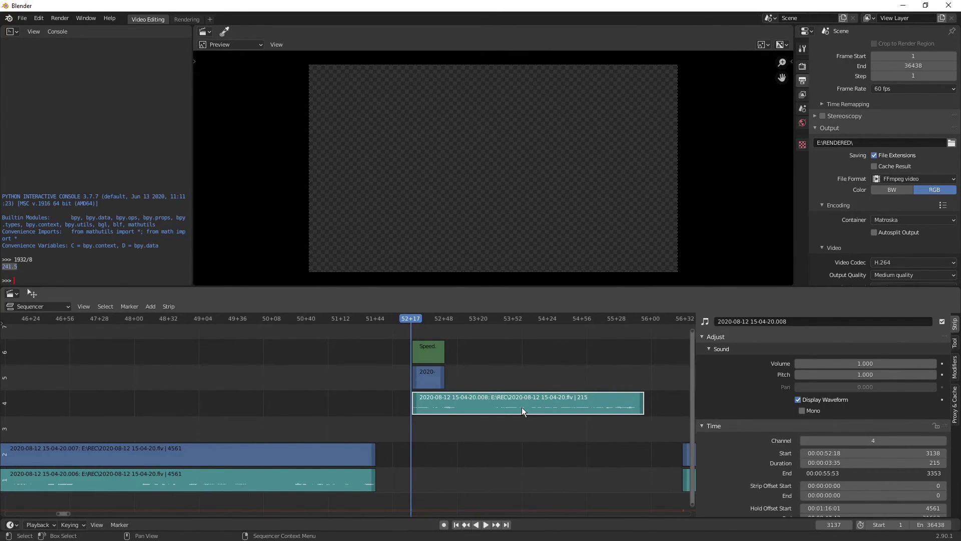
{"action": "key", "text": "Delete"}
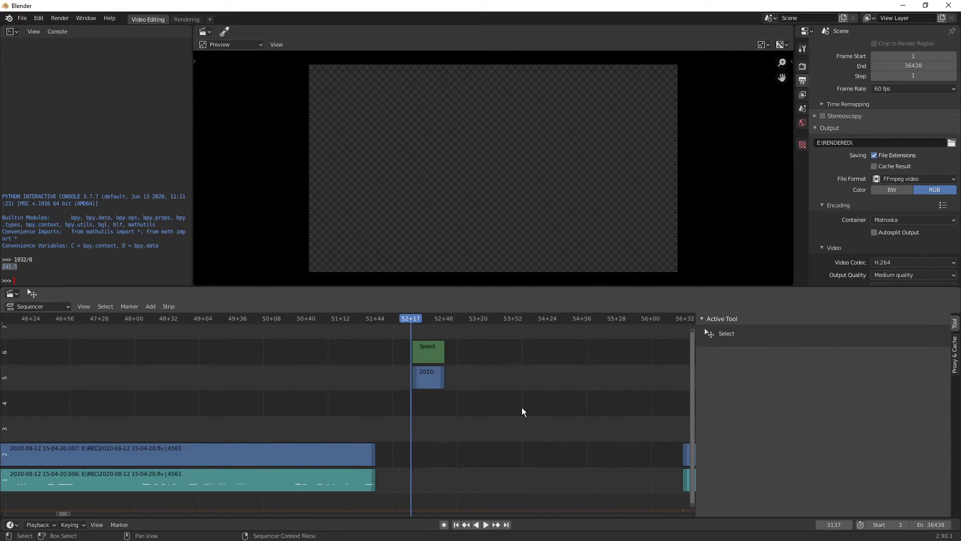
Step: Play and scrub through the shortened video strip to check its increased speed
{"action": "key", "text": "space"}
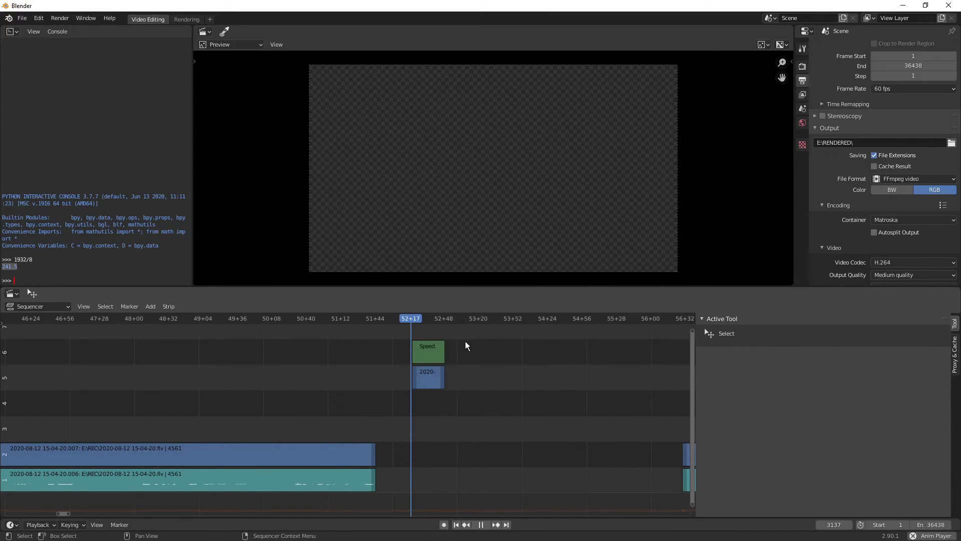
{"action": "left_click", "coordinate": [413, 321]}
{"action": "key", "text": "space"}
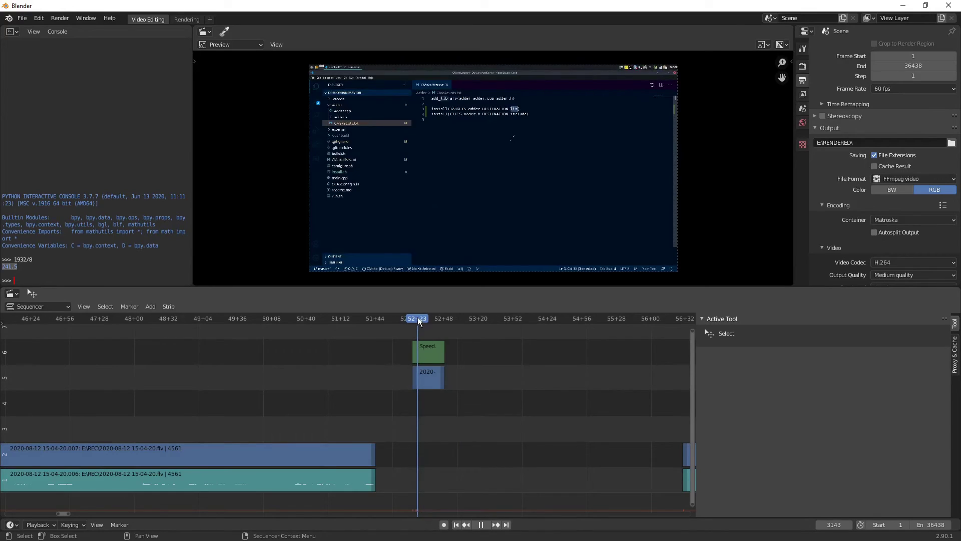
{"action": "left_click_drag", "start_coordinate": [433, 319], "coordinate": [422, 317]}
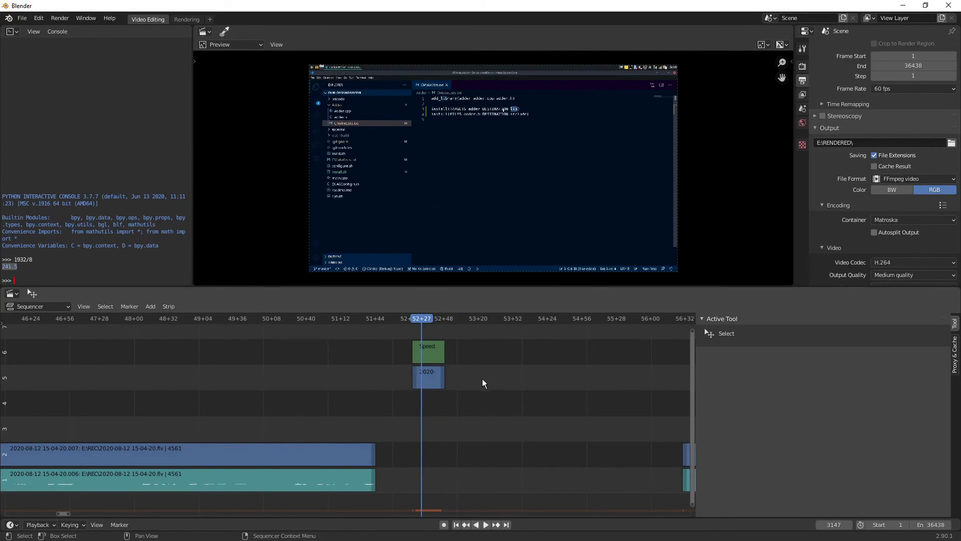
Step: Extend the end of the sped-up video strip by 102 frames
{"action": "left_click_drag", "start_coordinate": [471, 384], "coordinate": [395, 341]}
{"action": "scroll", "coordinate": [575, 394], "scroll_direction": "down", "scroll_amount": 3}
{"action": "type", "text": "g"}
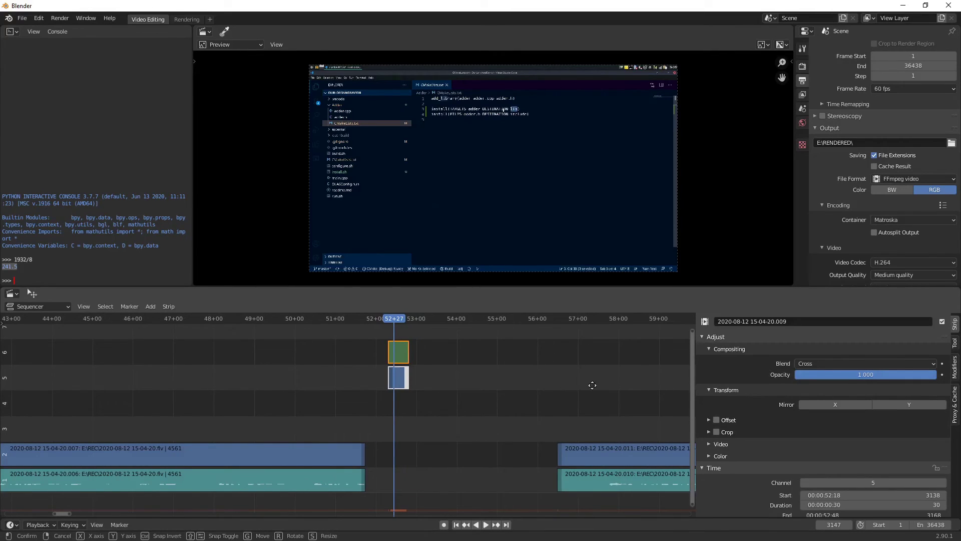
{"action": "type", "text": "102"}
{"action": "key", "text": "Return"}
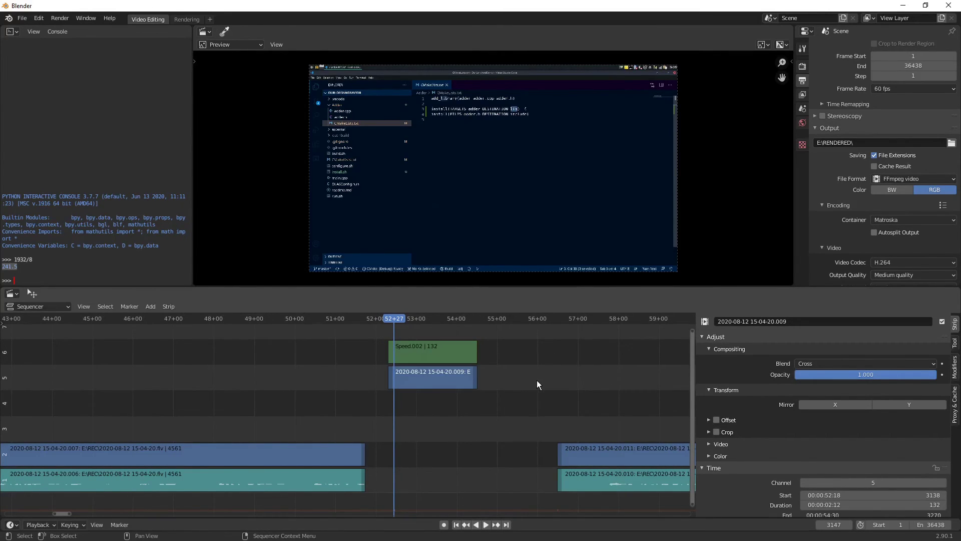
Step: Stretch the raised video strip's end out to frame 4102 and play back the slowed section
{"action": "left_click_drag", "start_coordinate": [476, 380], "coordinate": [641, 381]}
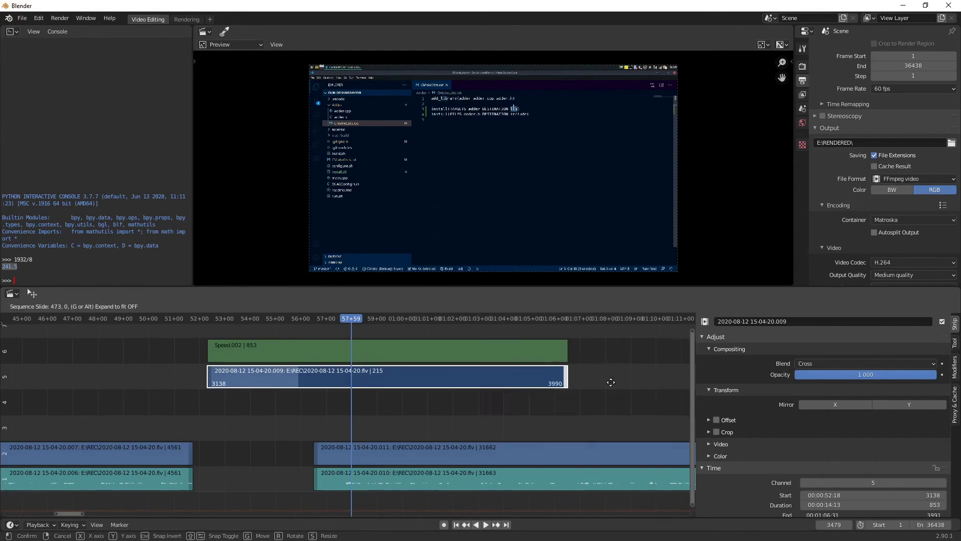
{"action": "left_click_drag", "start_coordinate": [610, 384], "coordinate": [610, 382]}
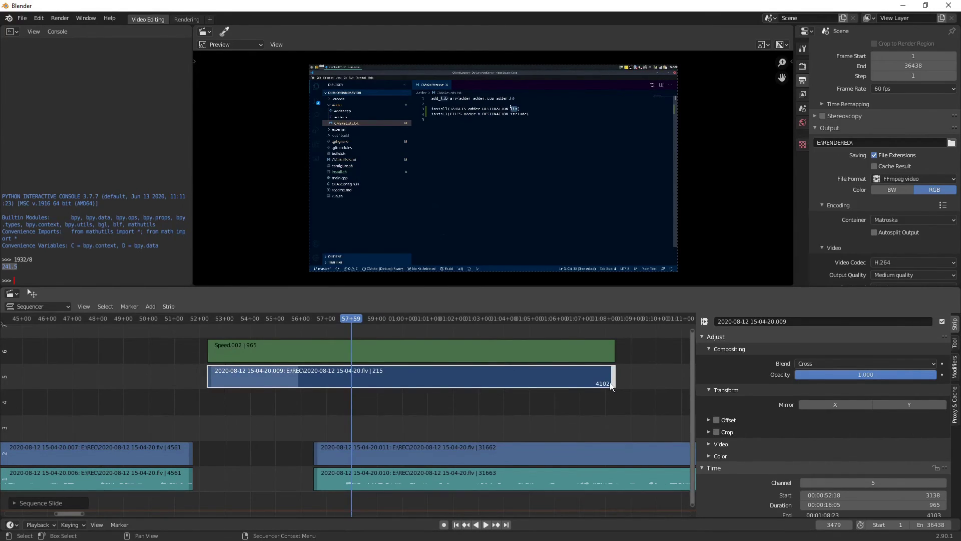
{"action": "left_click", "coordinate": [601, 408]}
{"action": "key", "text": "space"}
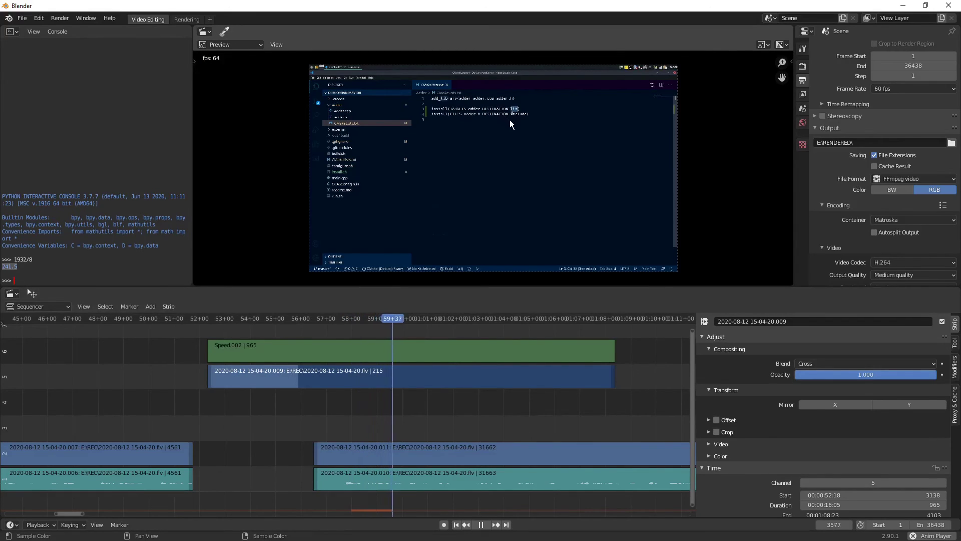
{"action": "key", "text": "space"}
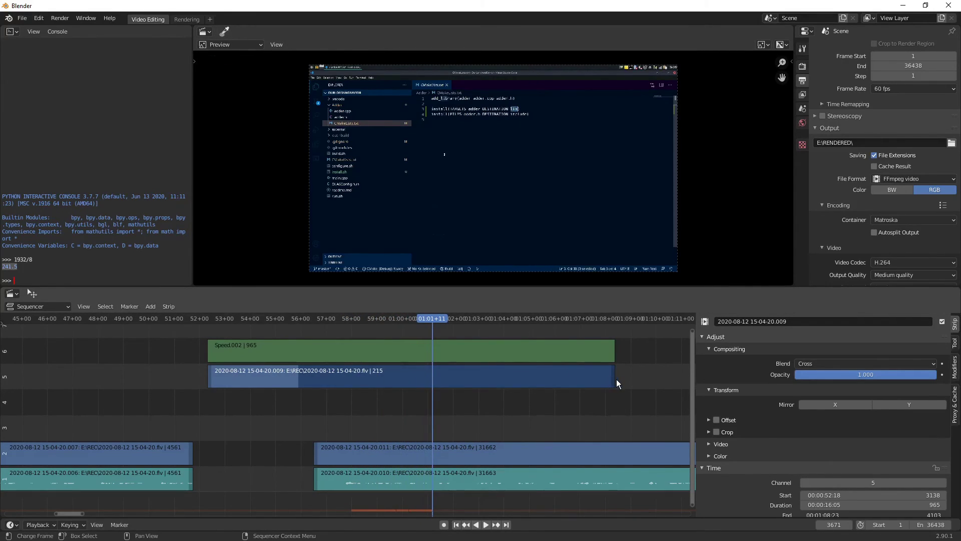
Step: Shorten the raised video strip from its end to 118 frames, ending at frame 3255
{"action": "left_click", "coordinate": [613, 379]}
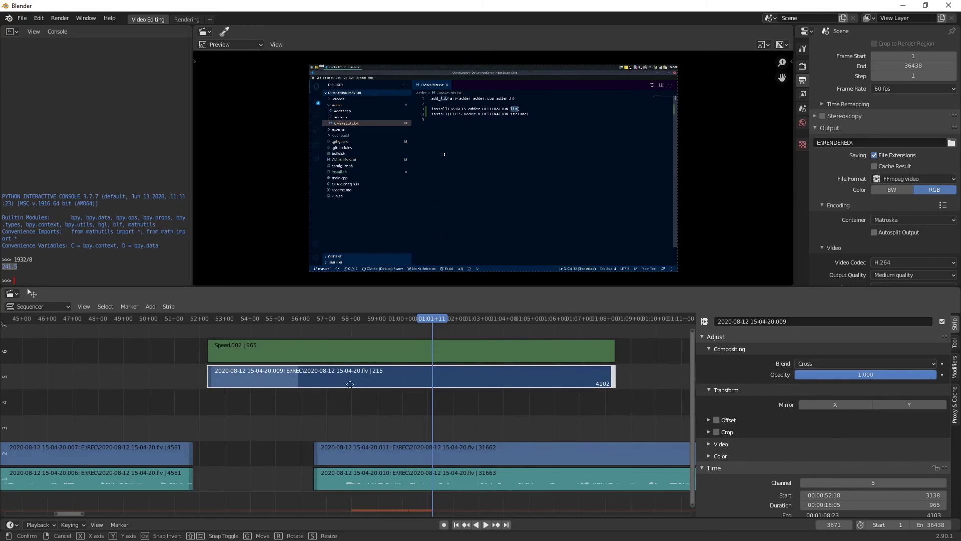
{"action": "key", "text": "g"}
{"action": "left_click", "coordinate": [254, 375]}
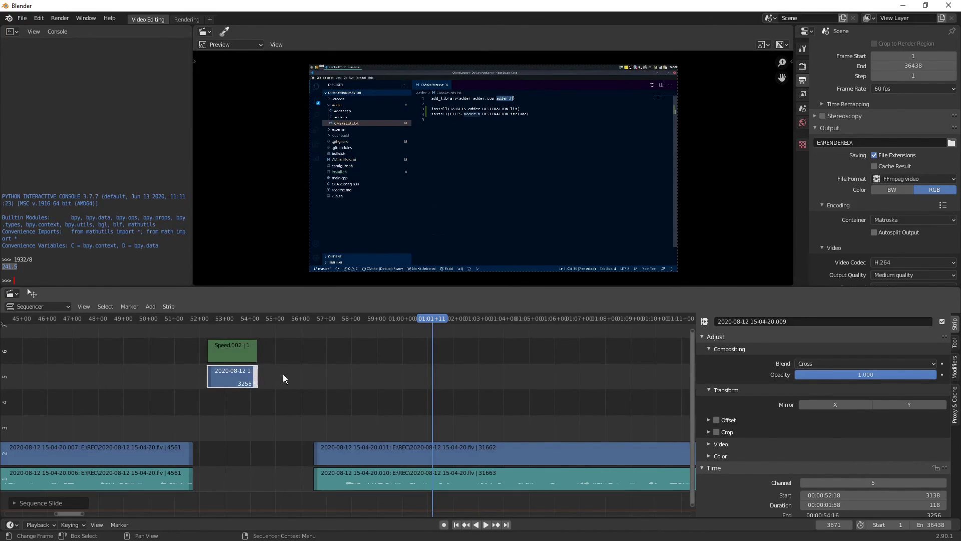
{"action": "middle_click_drag", "start_coordinate": [284, 374], "coordinate": [512, 362]}
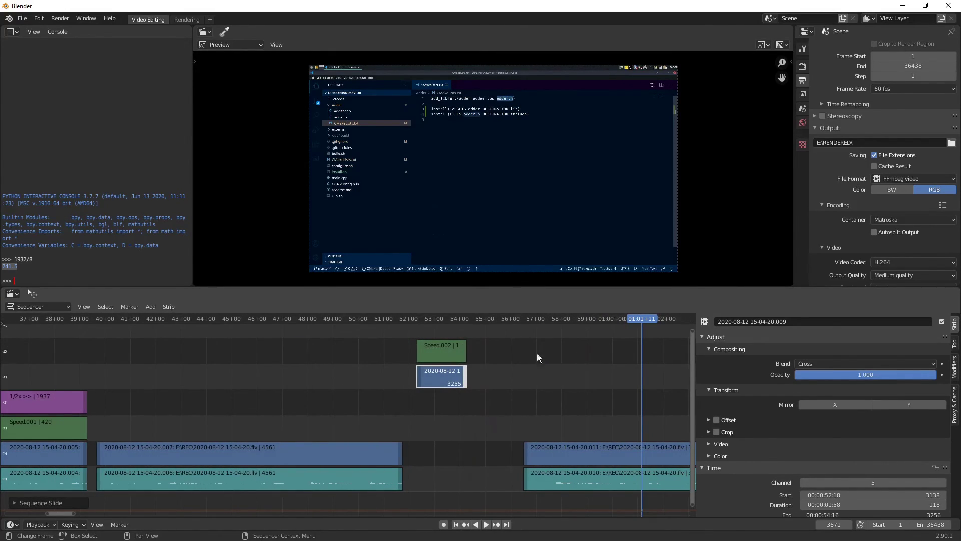
Step: Review the raised video strip's speed effect settings, Stretch to input strip length and Multiply Speed, alongside the strips of the 8x section
{"action": "left_click", "coordinate": [463, 353]}
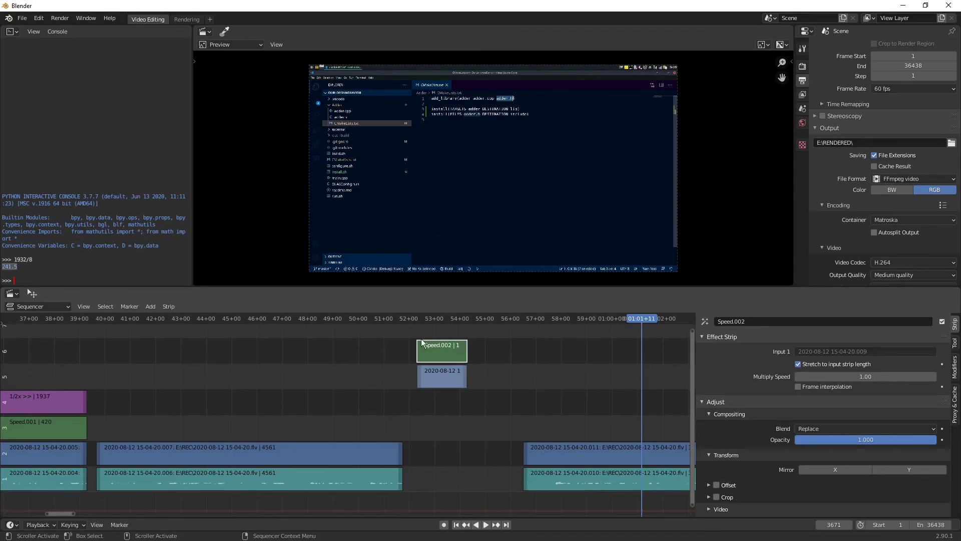
{"action": "left_click", "coordinate": [537, 367]}
{"action": "middle_click_drag", "start_coordinate": [545, 394], "coordinate": [633, 388], "text": "ctrl"}
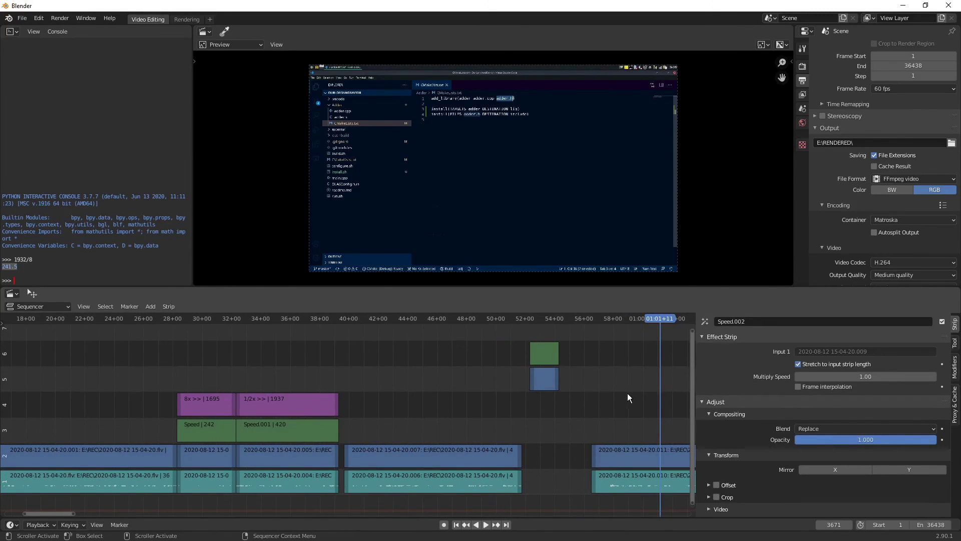
{"action": "left_click_drag", "start_coordinate": [200, 372], "coordinate": [205, 506]}
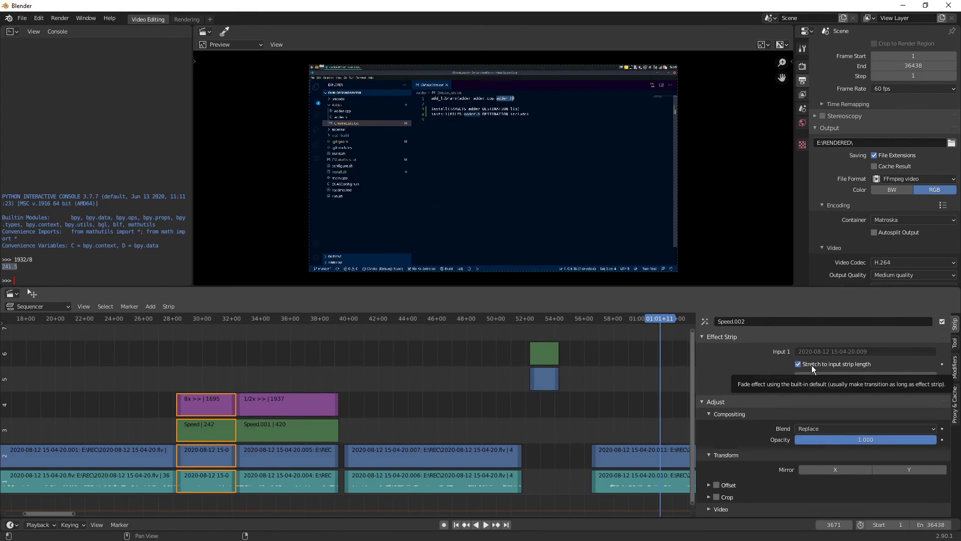
{"action": "left_click", "coordinate": [449, 384]}
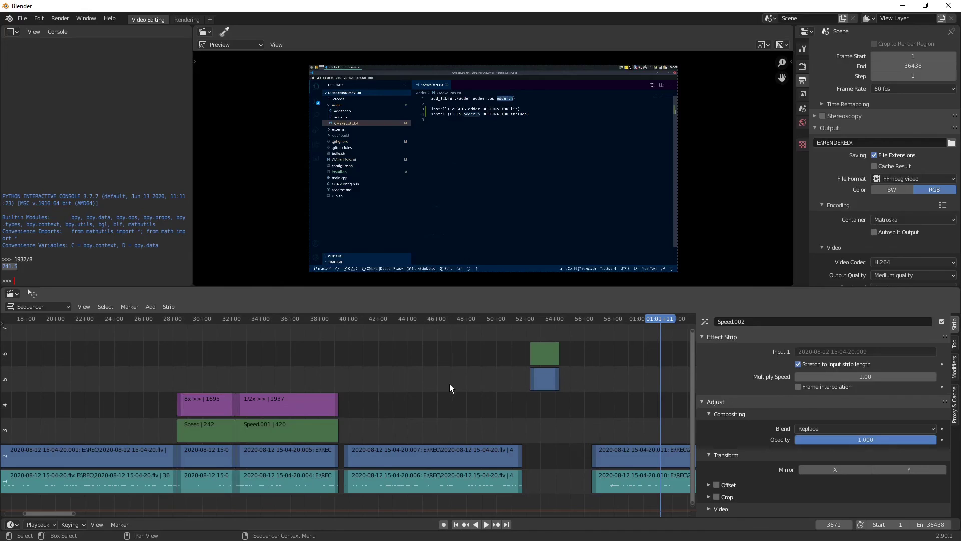
{"action": "left_click_drag", "start_coordinate": [507, 336], "coordinate": [561, 395]}
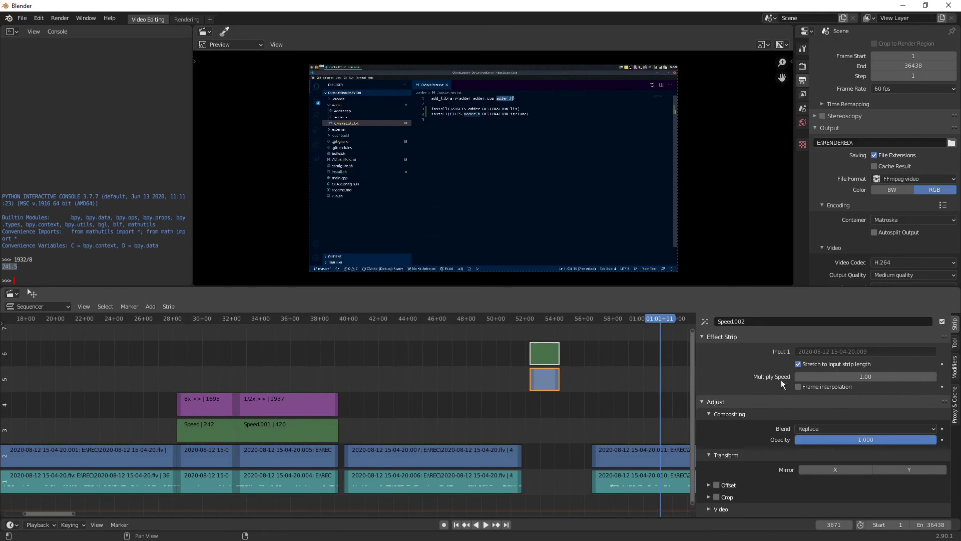
{"action": "left_click", "coordinate": [638, 391]}
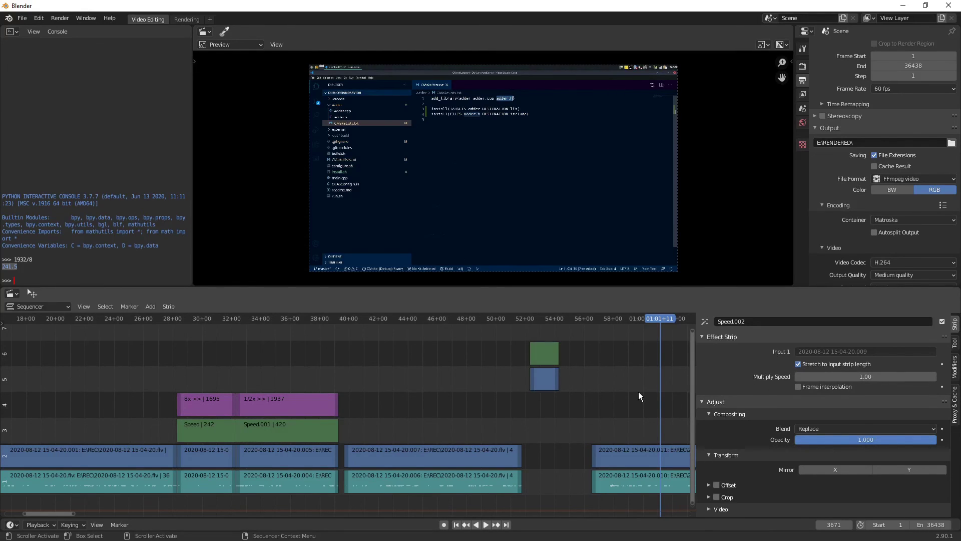